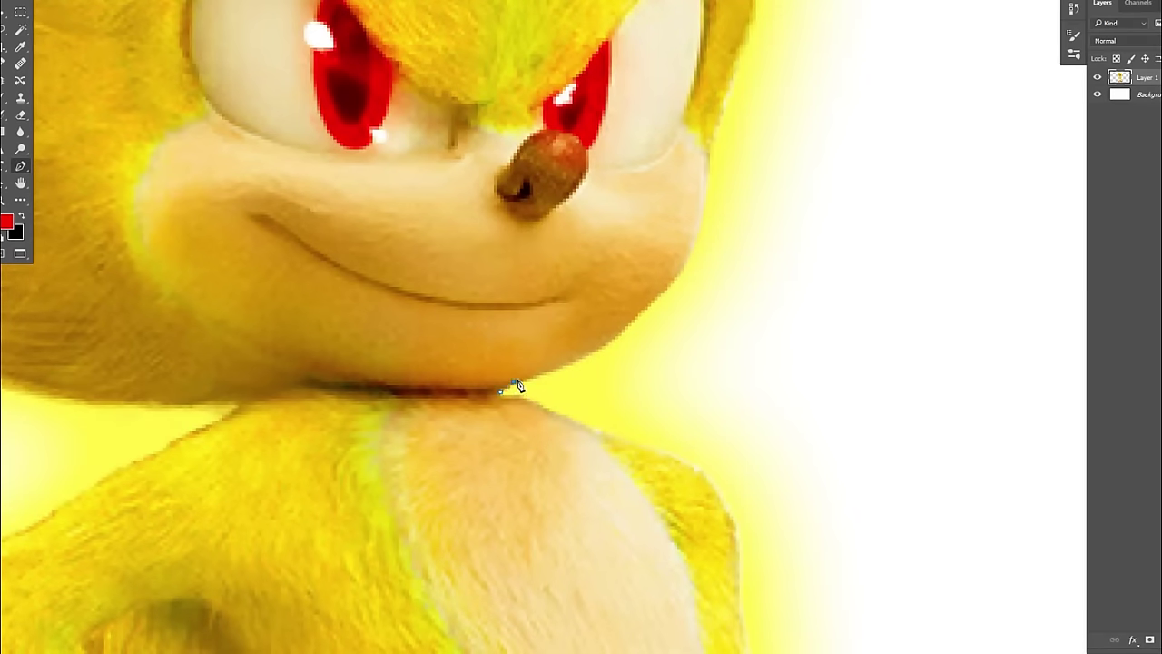
# Step: Trace the Pen tool path up the edge of the yellow figure's cheek and brow to the ear tip
pyautogui.click(728, 99)
pyautogui.click(747, 30)
pyautogui.scroll(5, 807, 321)
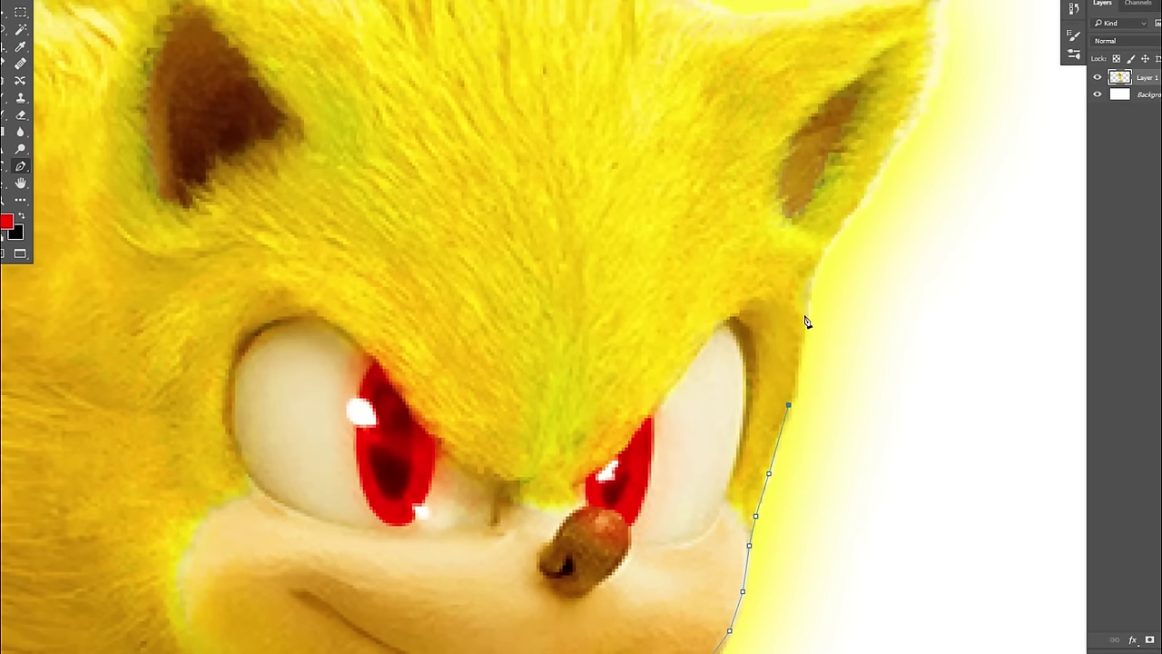
pyautogui.click(910, 135)
pyautogui.click(935, 67)
pyautogui.scroll(5, 940, 45)
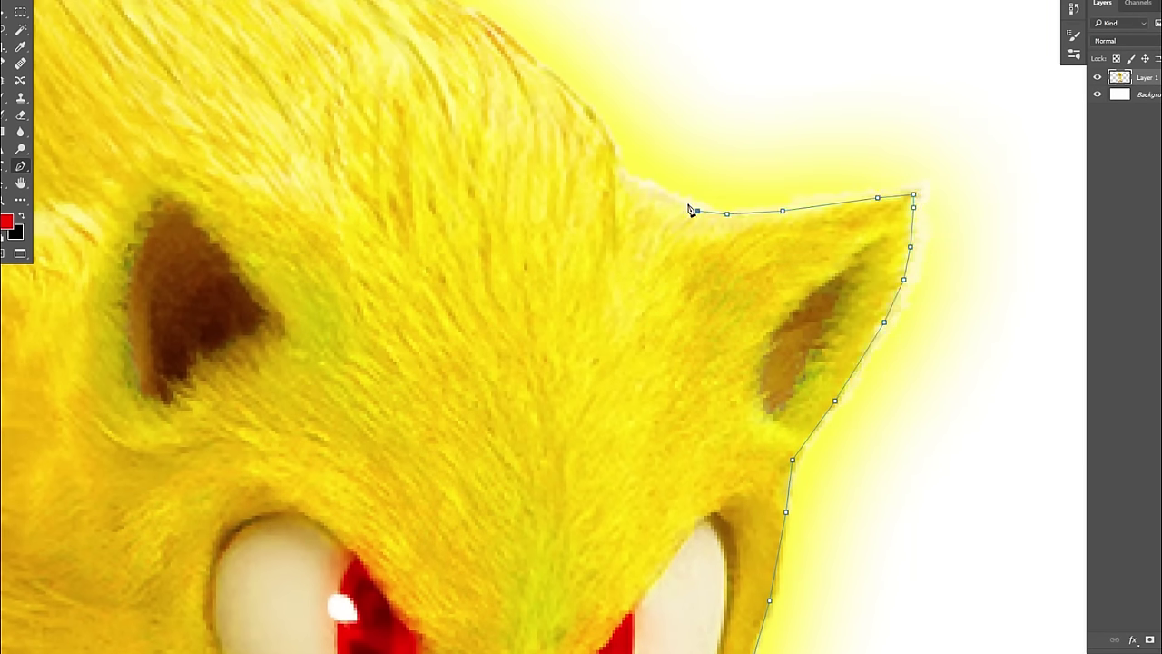
# Step: Continue the path over the top of the head and along the uppermost quill towards its tip
pyautogui.click(589, 109)
pyautogui.click(531, 59)
pyautogui.moveTo(478, 16); pyautogui.dragTo(675, 207)
pyautogui.click(394, 64)
pyautogui.moveTo(393, 64); pyautogui.dragTo(711, 288)
pyautogui.click(590, 216)
pyautogui.click(524, 164)
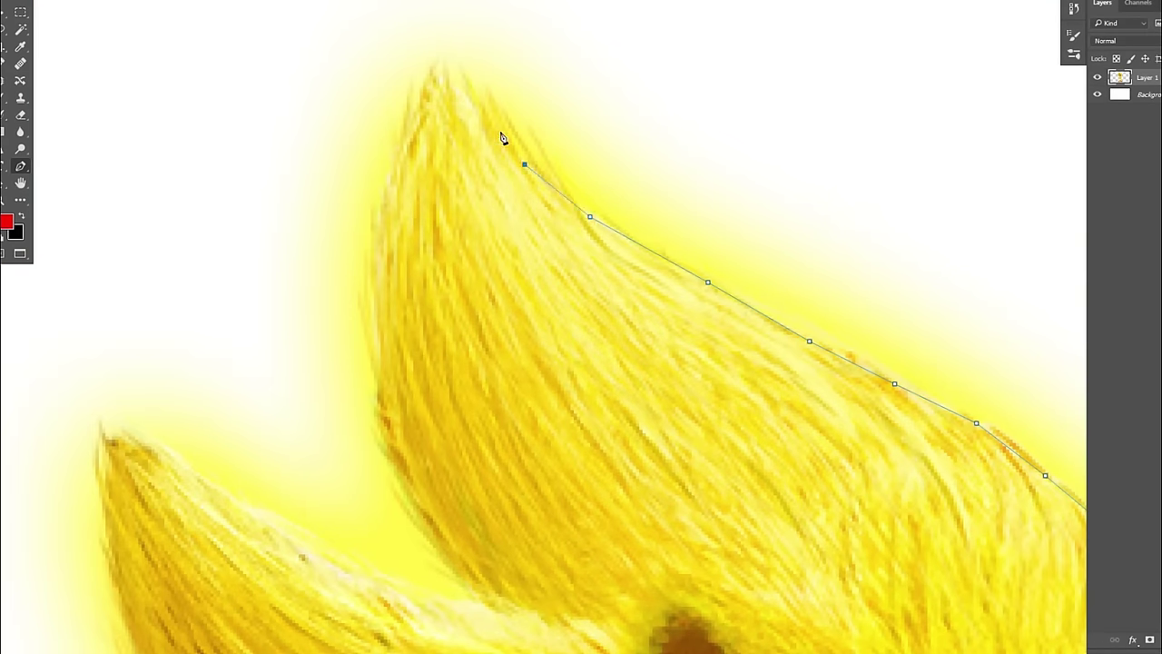
pyautogui.press('g')
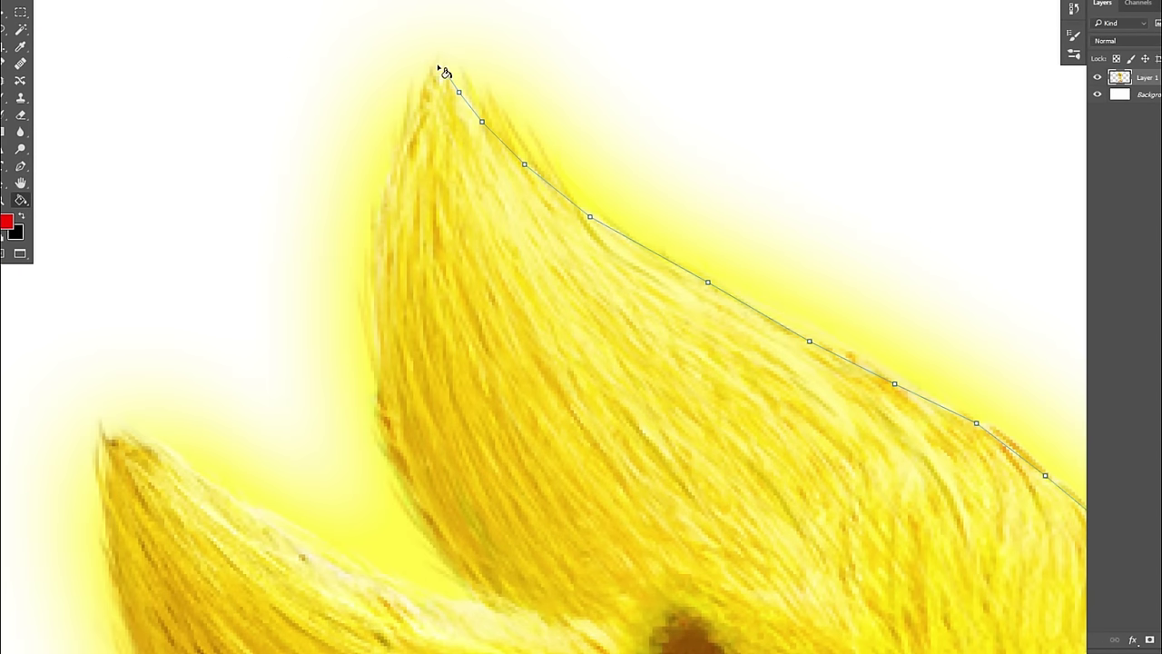
# Step: Trace the path down the back of the uppermost quill and out along the middle quill to its tip
pyautogui.click(459, 565)
pyautogui.click(491, 607)
pyautogui.moveTo(491, 608); pyautogui.dragTo(607, 363)
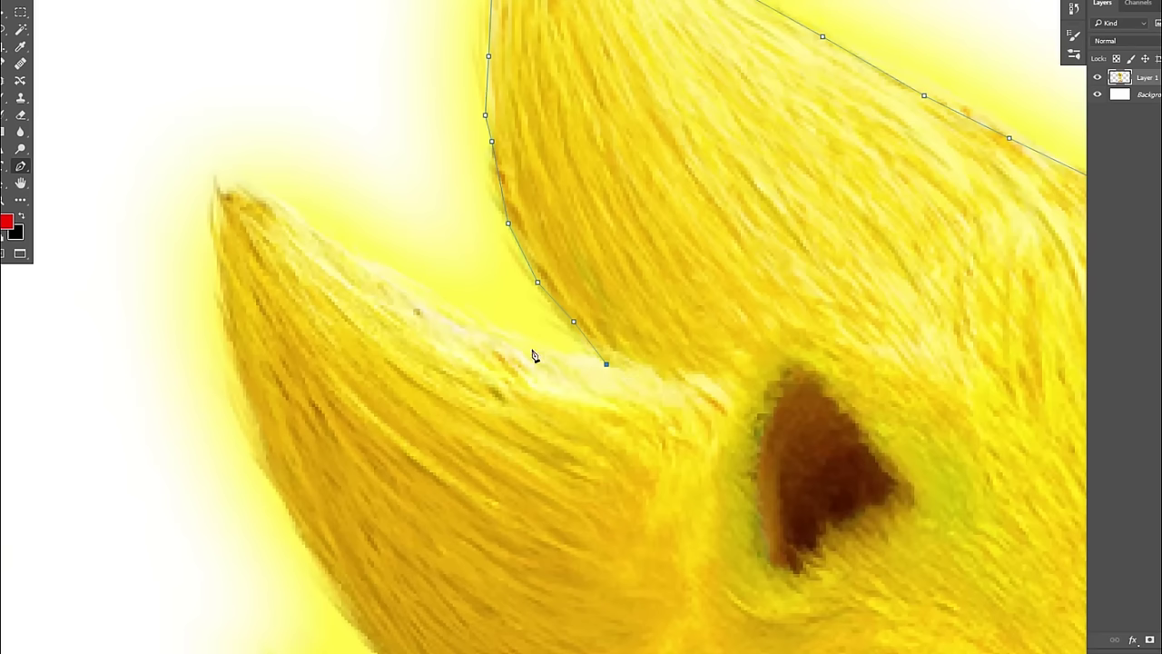
pyautogui.click(528, 344)
pyautogui.click(433, 305)
pyautogui.click(317, 236)
pyautogui.click(258, 194)
# Step: Trace the path down the back of the middle quill and around the tip of the lowest quill
pyautogui.click(266, 456)
pyautogui.click(332, 587)
pyautogui.moveTo(376, 649); pyautogui.dragTo(368, 283)
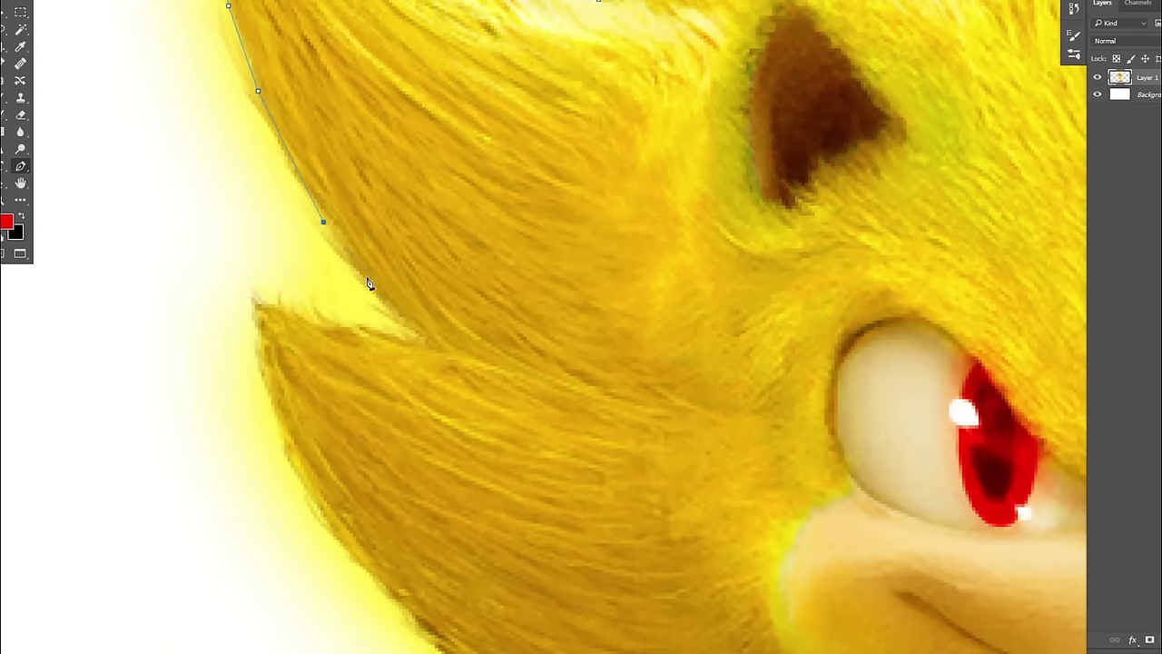
pyautogui.click(364, 556)
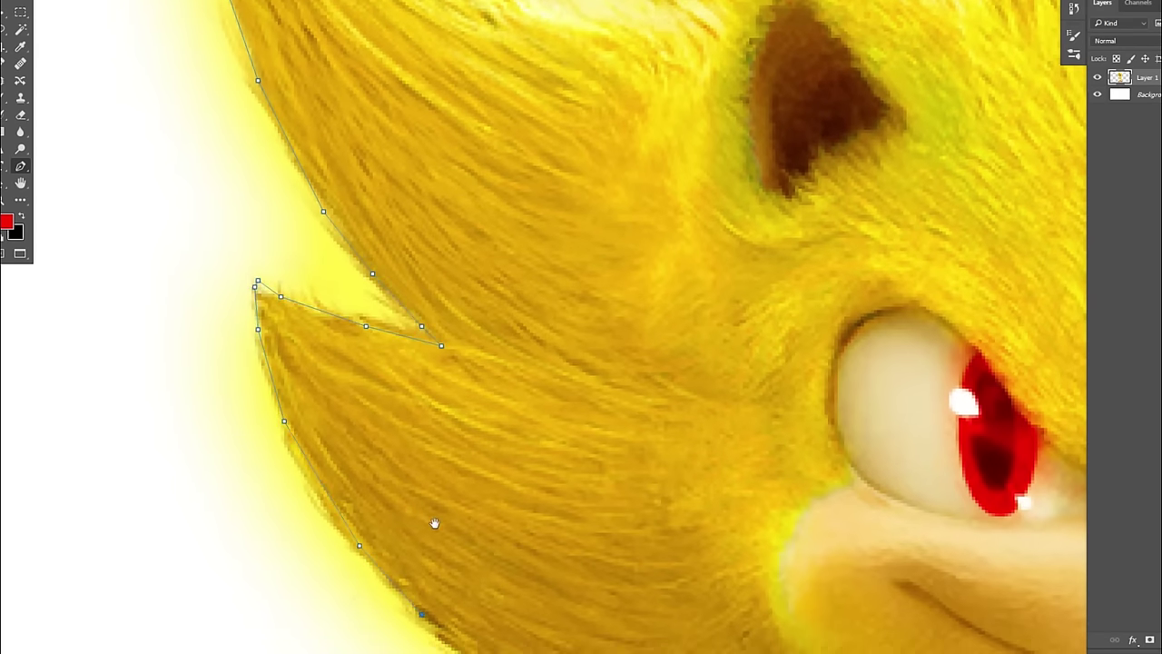
# Step: Continue the path under the head to the neck and along the upper arm around the bent elbow
pyautogui.moveTo(433, 524); pyautogui.dragTo(380, 29)
pyautogui.click(373, 132)
pyautogui.click(510, 220)
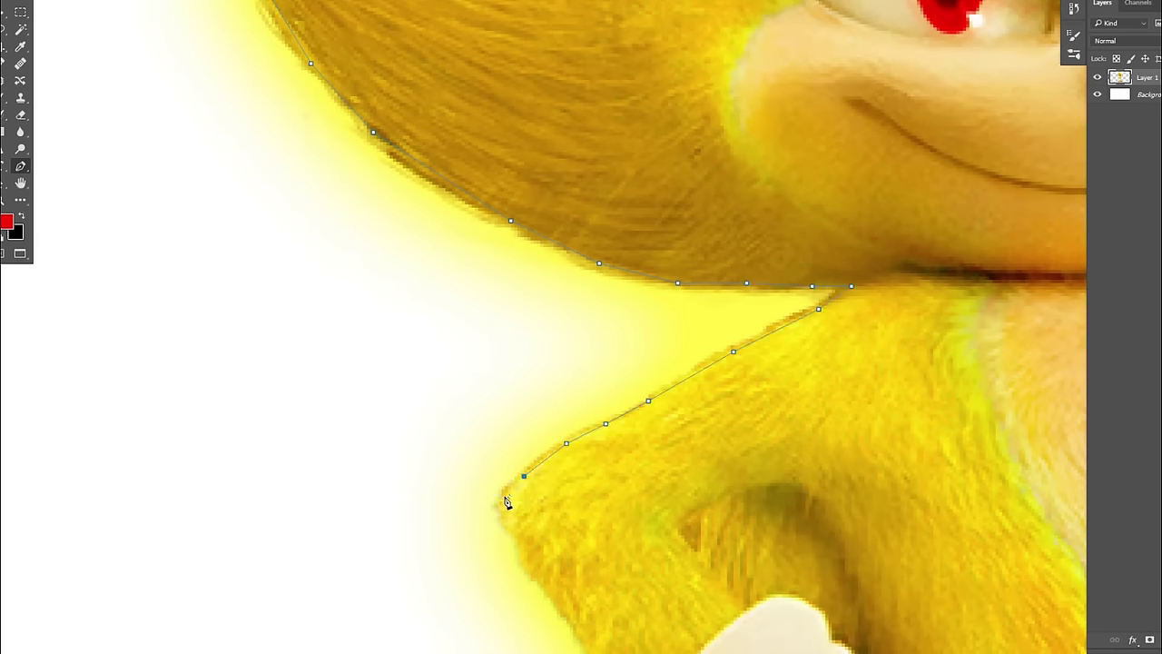
pyautogui.click(504, 497)
pyautogui.click(508, 515)
pyautogui.click(528, 557)
# Step: Trace the path down the forearm and around the glove to the hip
pyautogui.moveTo(591, 649); pyautogui.dragTo(442, 268)
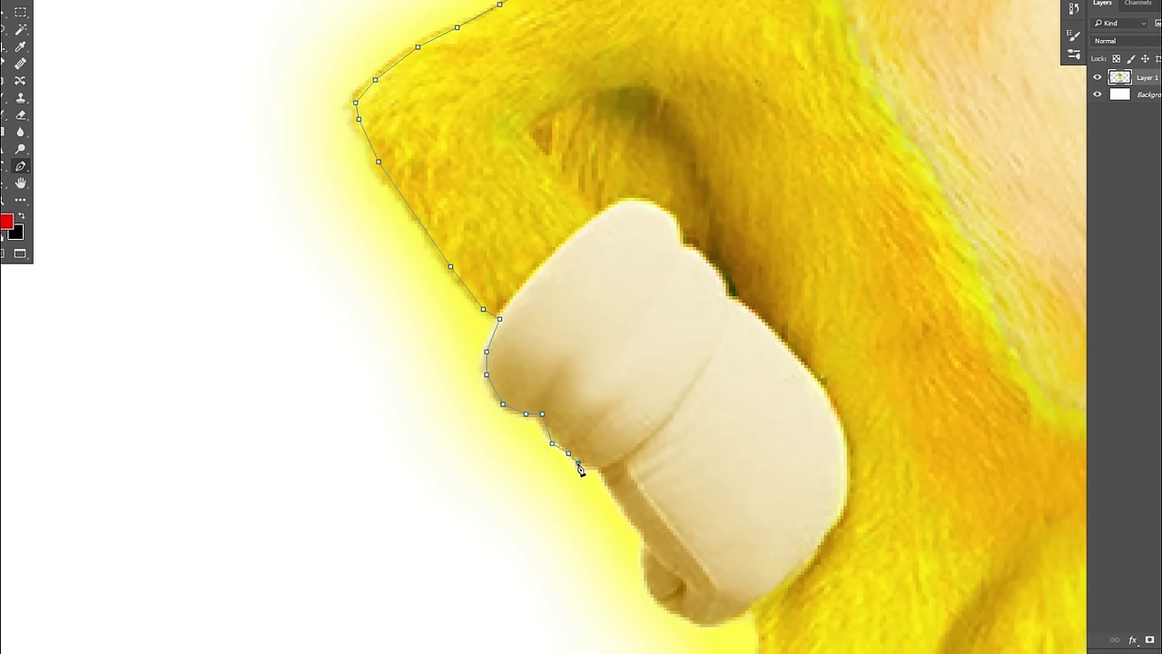
pyautogui.moveTo(743, 616); pyautogui.dragTo(569, 256)
pyautogui.click(577, 243)
pyautogui.click(581, 268)
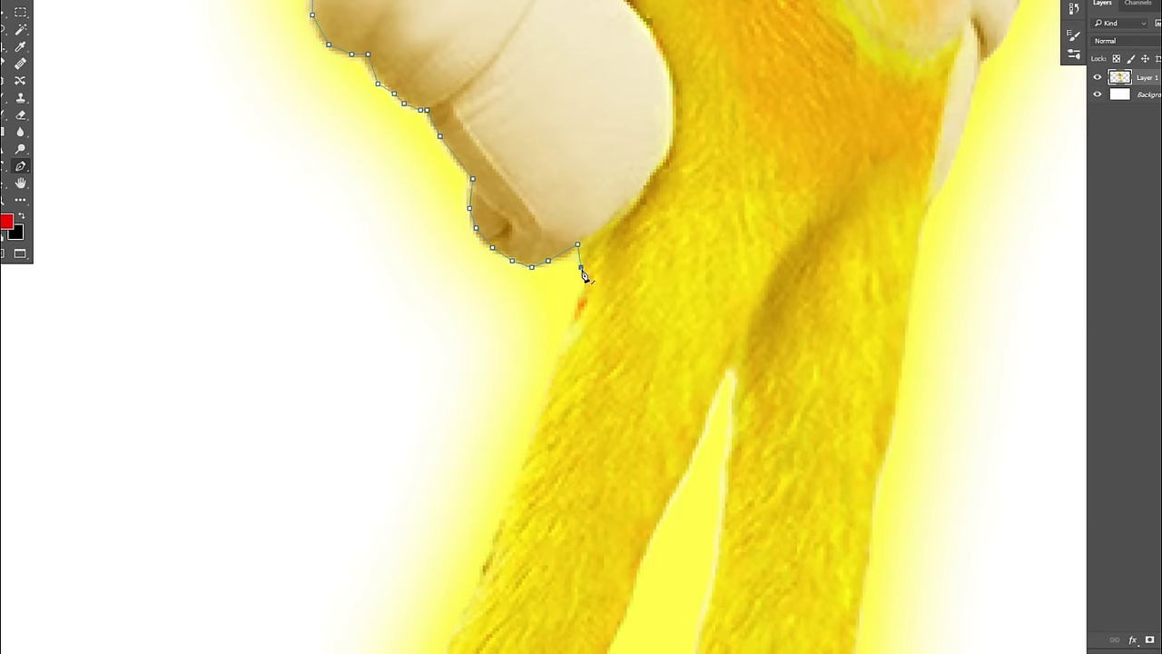
# Step: Trace the path down the outside of the first leg and around its sock cuff and shoe
pyautogui.moveTo(482, 596); pyautogui.dragTo(558, 252)
pyautogui.click(529, 237)
pyautogui.click(477, 354)
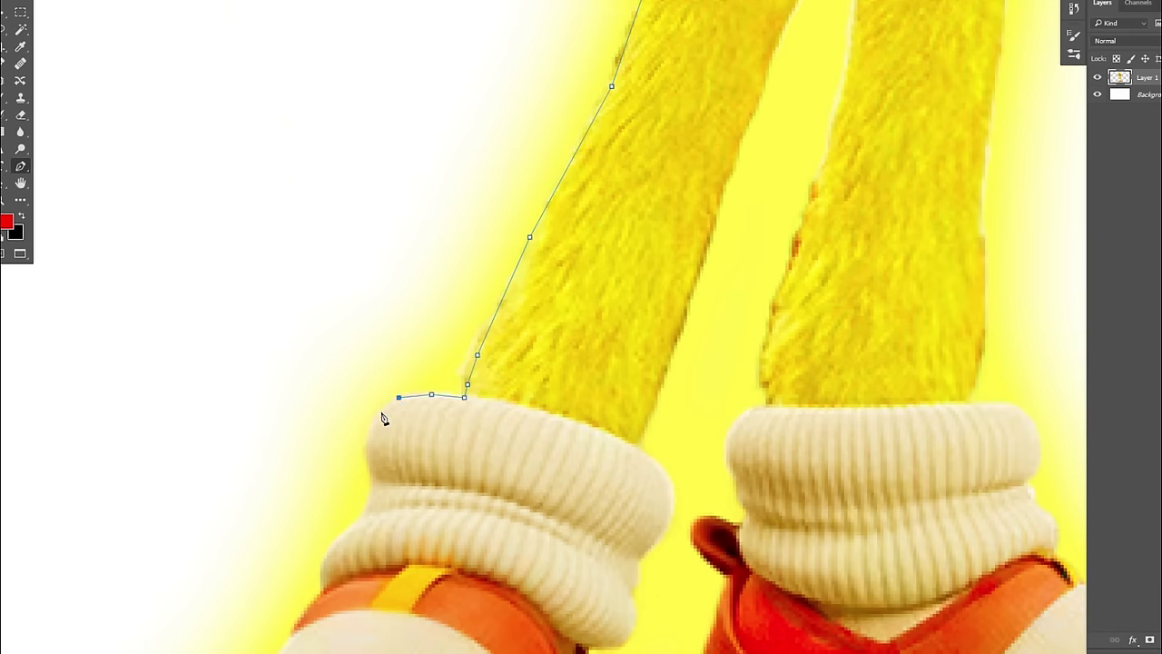
pyautogui.click(326, 565)
pyautogui.click(323, 580)
pyautogui.click(323, 593)
pyautogui.moveTo(309, 626); pyautogui.dragTo(590, 289)
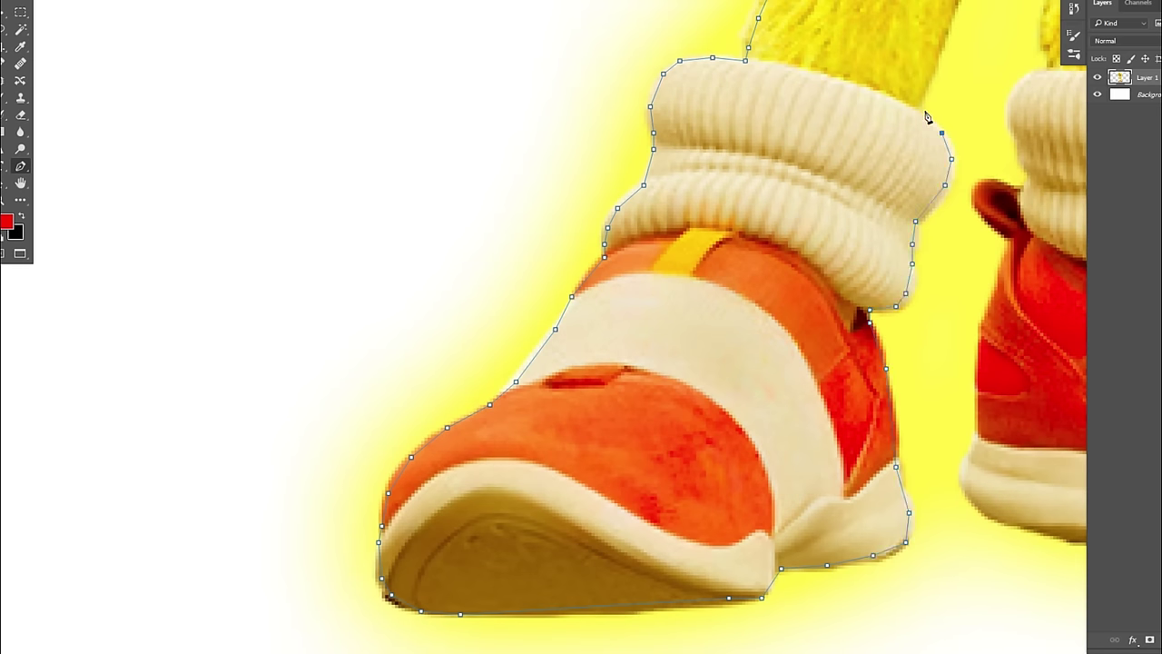
# Step: Trace the path up the inner side of the first leg to the point where both legs meet
pyautogui.moveTo(935, 127); pyautogui.dragTo(532, 572)
pyautogui.click(554, 421)
pyautogui.click(605, 261)
pyautogui.click(658, 160)
pyautogui.moveTo(687, 124); pyautogui.dragTo(552, 442)
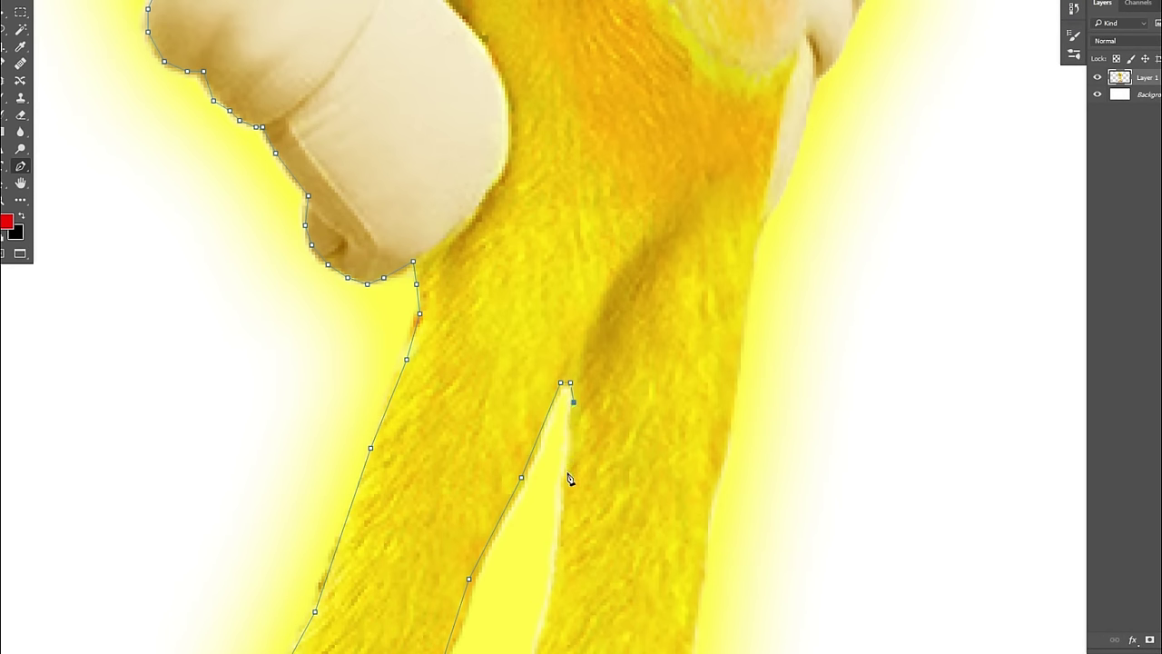
# Step: Trace the path down the inner side of the second leg and around its sock cuff to the shoe heel
pyautogui.click(566, 478)
pyautogui.click(554, 586)
pyautogui.moveTo(554, 586); pyautogui.dragTo(588, 170)
pyautogui.click(565, 274)
pyautogui.click(482, 604)
pyautogui.click(483, 619)
pyautogui.click(480, 637)
pyautogui.moveTo(468, 638); pyautogui.dragTo(528, 307)
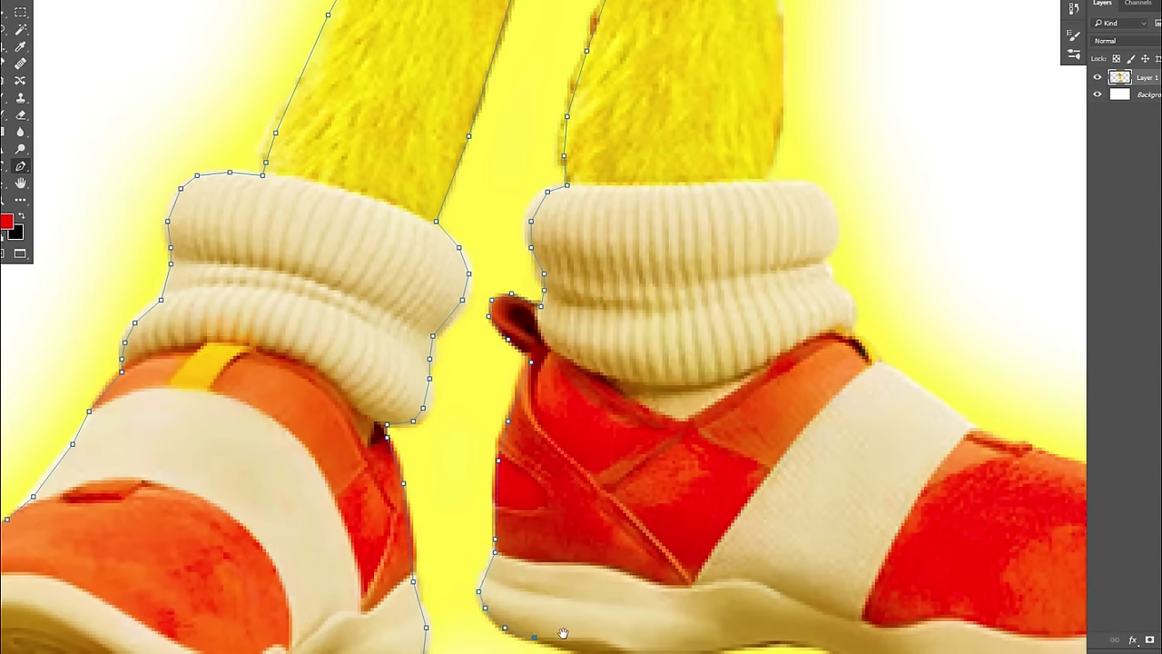
# Step: Continue the path along the second shoe's sole and around its toe
pyautogui.moveTo(561, 634); pyautogui.dragTo(447, 406)
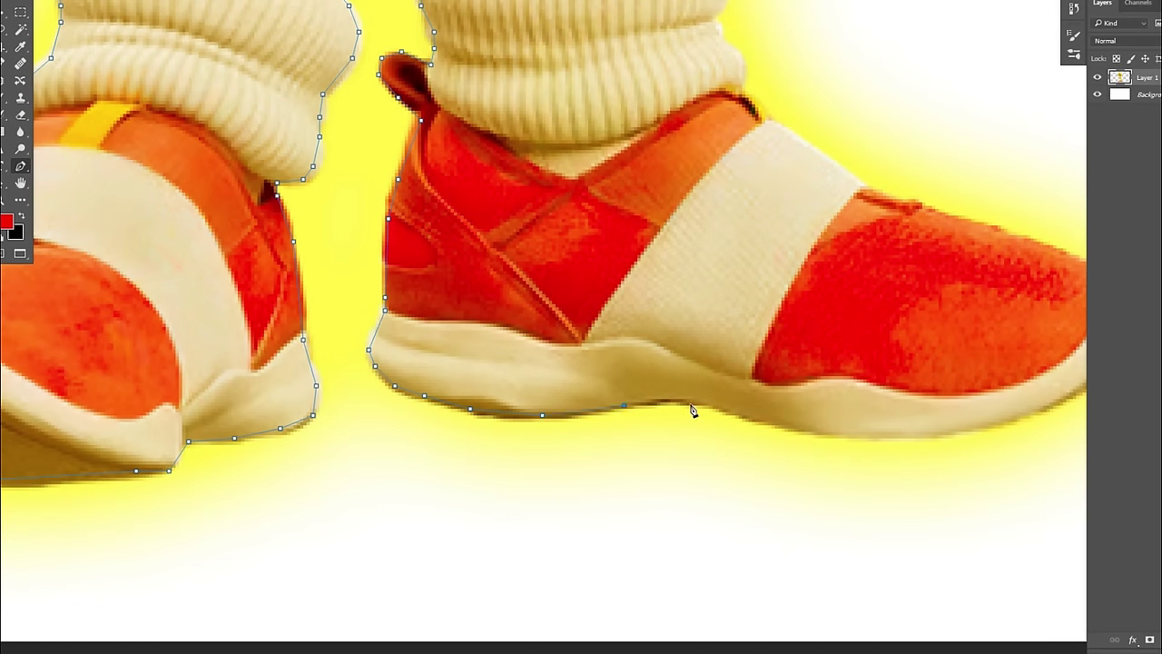
pyautogui.click(870, 437)
pyautogui.click(926, 434)
pyautogui.click(995, 424)
pyautogui.moveTo(1011, 423); pyautogui.dragTo(548, 473)
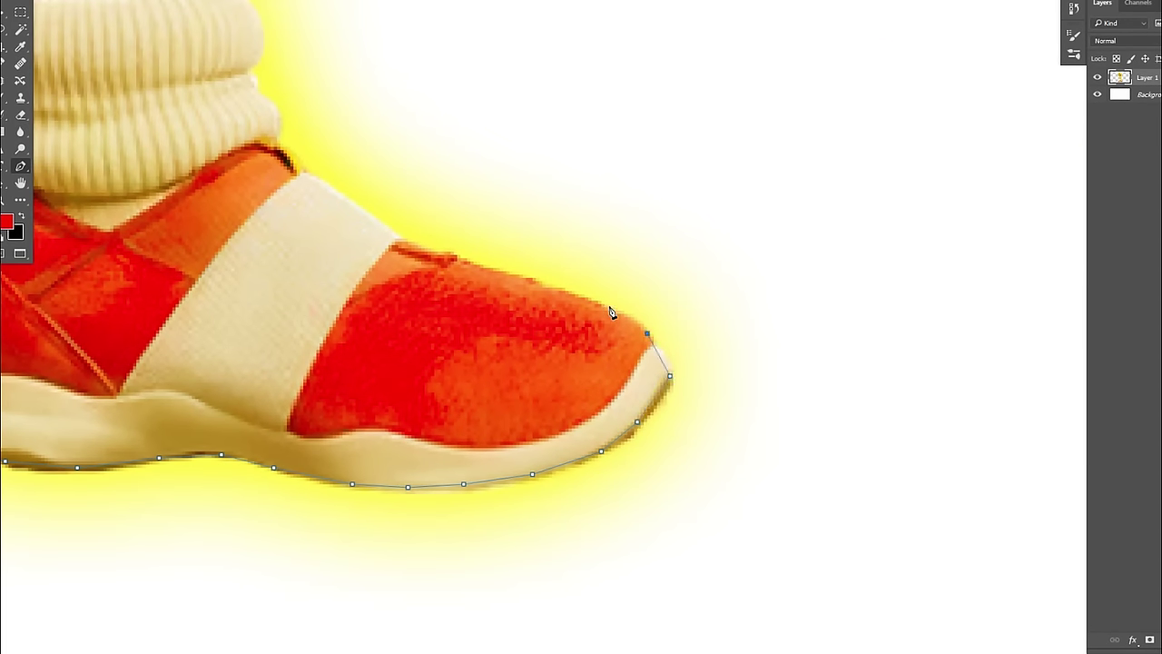
# Step: Trace the path over the second shoe's upper and sock and up the outside of the leg to the hand
pyautogui.moveTo(245, 73); pyautogui.dragTo(699, 463)
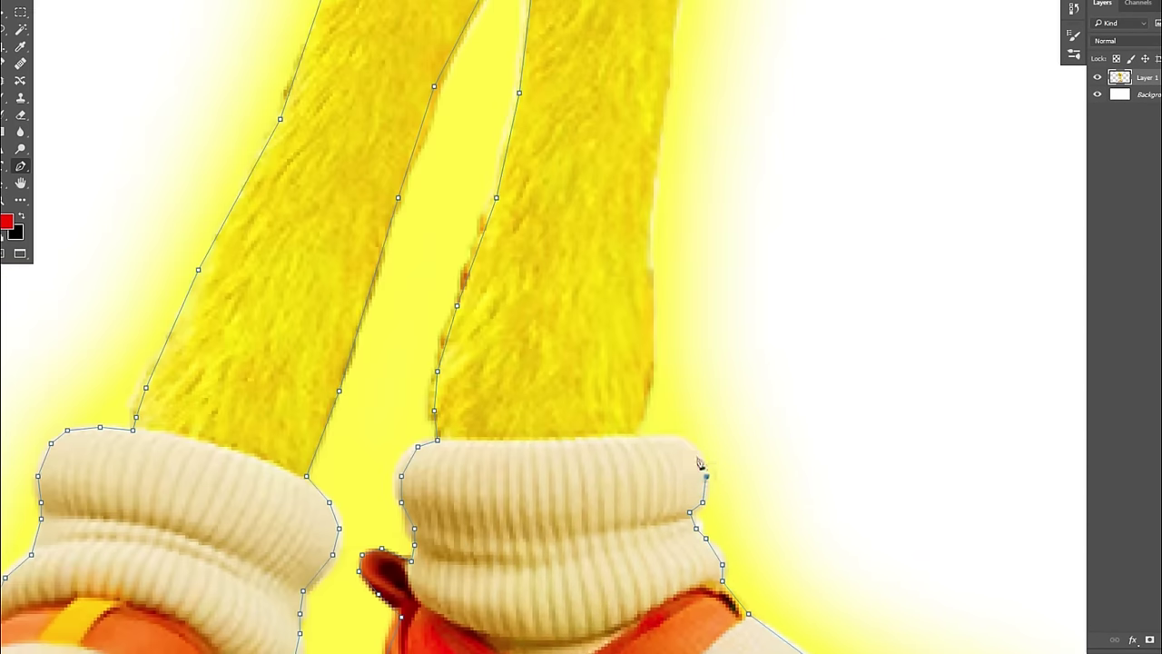
pyautogui.moveTo(669, 48); pyautogui.dragTo(660, 348)
pyautogui.click(654, 216)
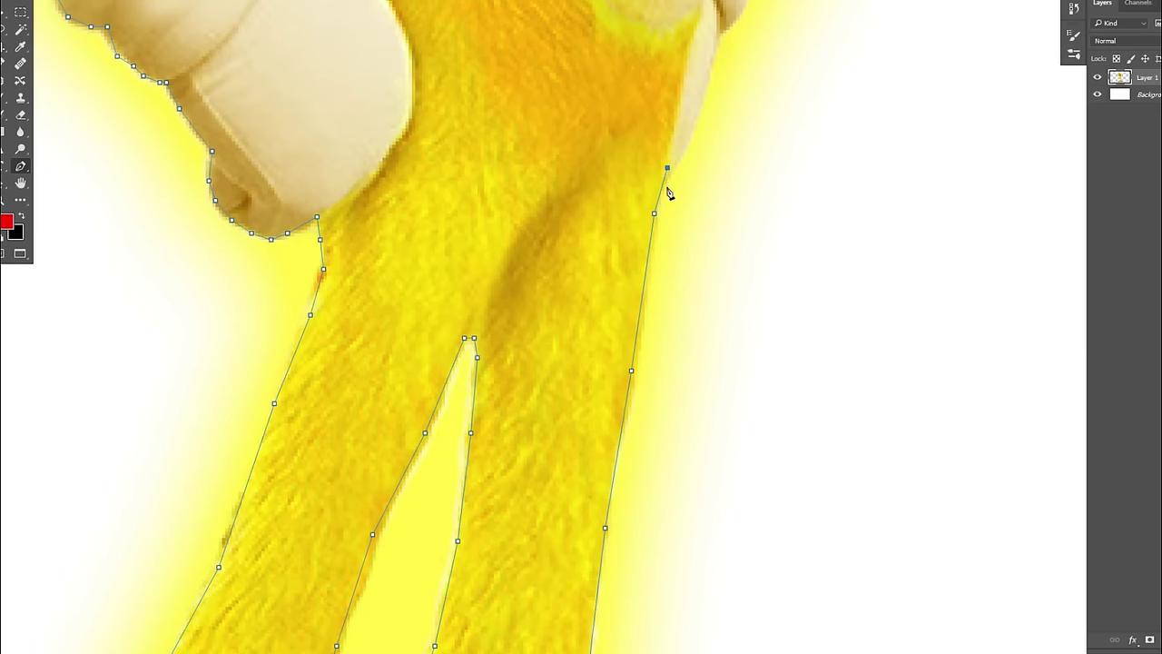
pyautogui.click(694, 118)
pyautogui.moveTo(693, 118); pyautogui.dragTo(642, 373)
# Step: Trace the path around the hand on the far hip and up the outer edge of that arm
pyautogui.moveTo(715, 44); pyautogui.dragTo(741, 443)
pyautogui.click(738, 435)
pyautogui.click(729, 356)
pyautogui.click(720, 287)
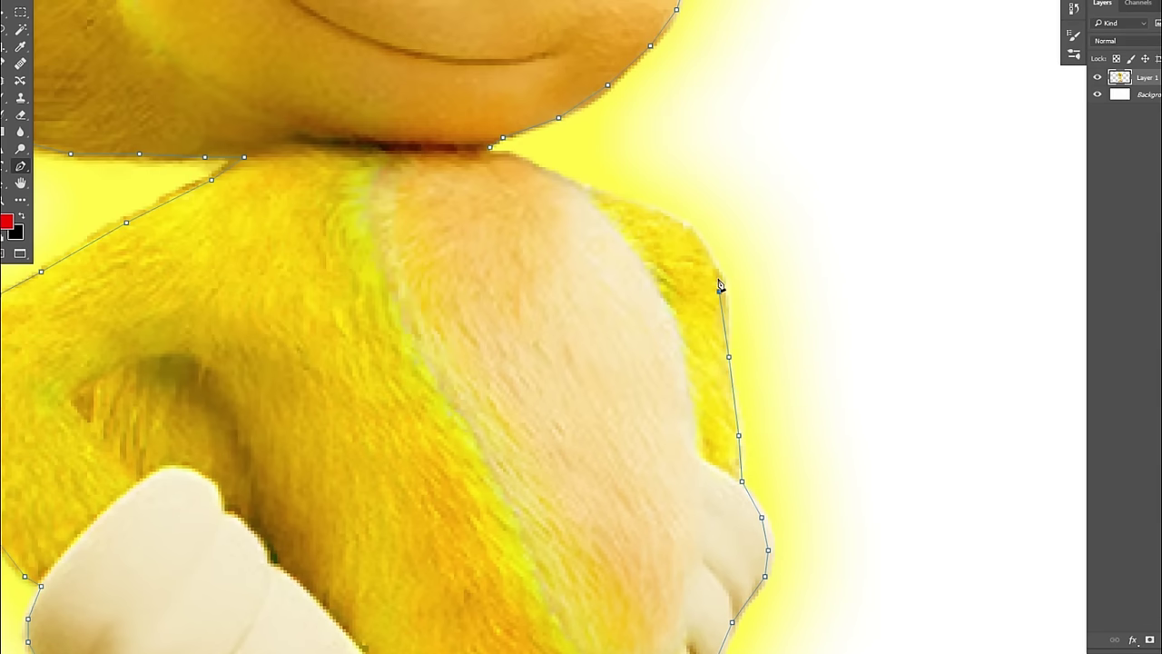
# Step: Convert the finished outline into a selection and copy the figure onto its own layer
pyautogui.hotkey('ctrl', 'Return')
pyautogui.hotkey('ctrl', '0')
pyautogui.hotkey('ctrl', 'j')
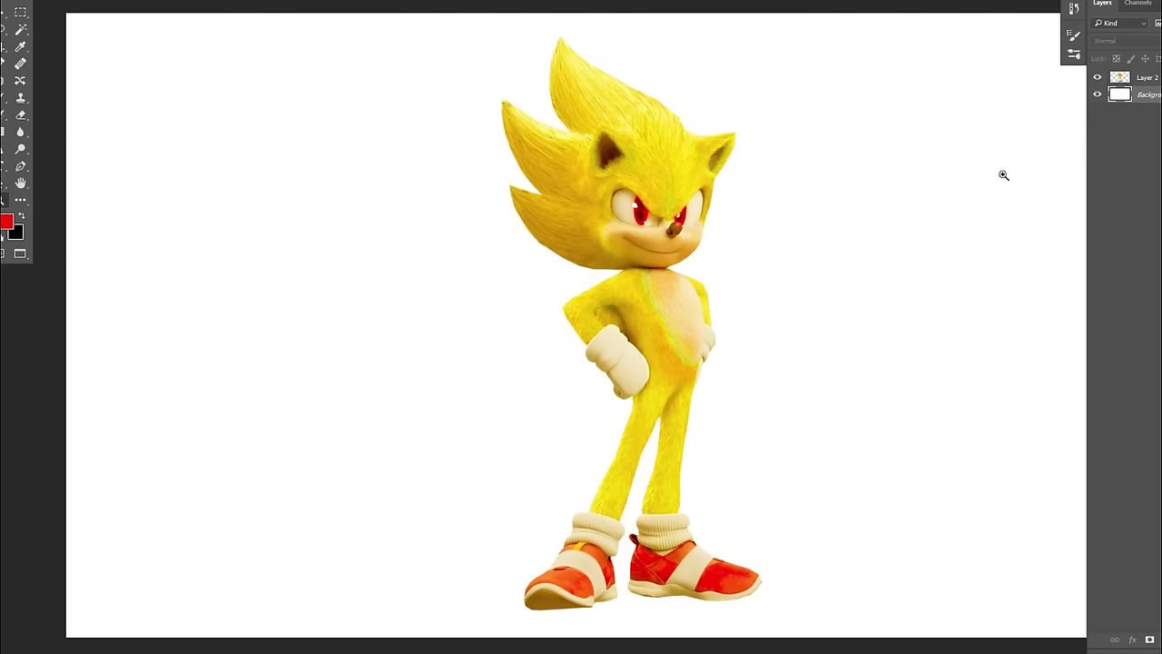
# Step: Set the foreground color to amber yellow and fill the background layer with it
pyautogui.click(6, 220)
pyautogui.click(1049, 497)
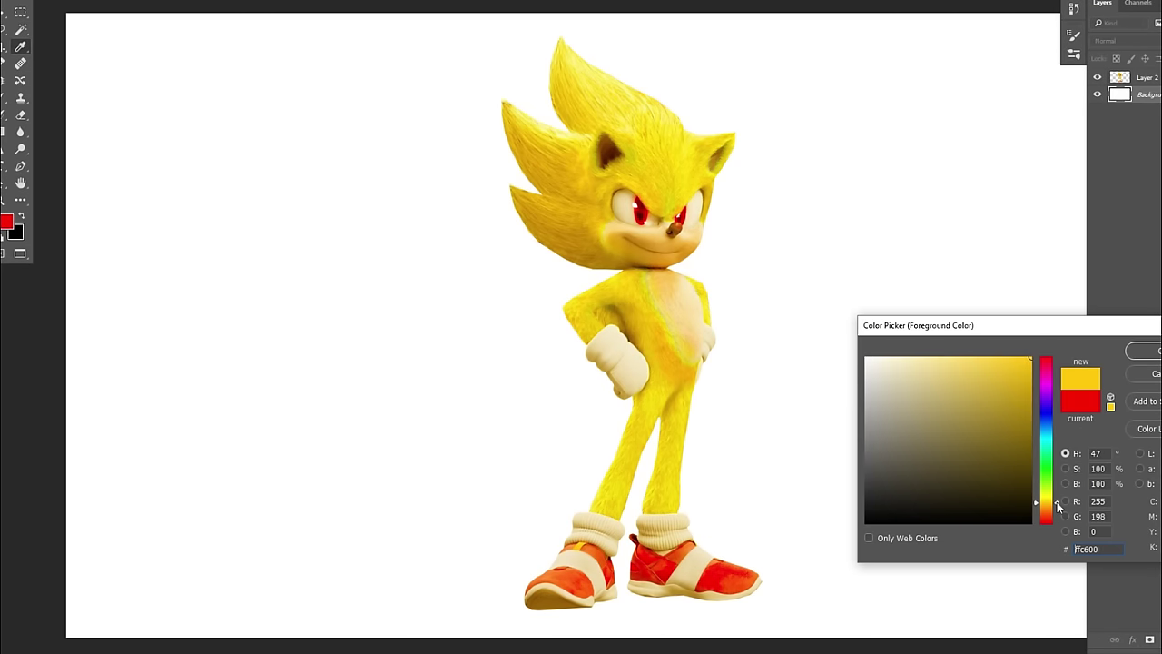
pyautogui.click(1026, 363)
pyautogui.press('Return')
pyautogui.click(20, 114)
pyautogui.hotkey('alt', 'BackSpace')
# Step: Fill the background layer with orange instead of amber
pyautogui.click(6, 220)
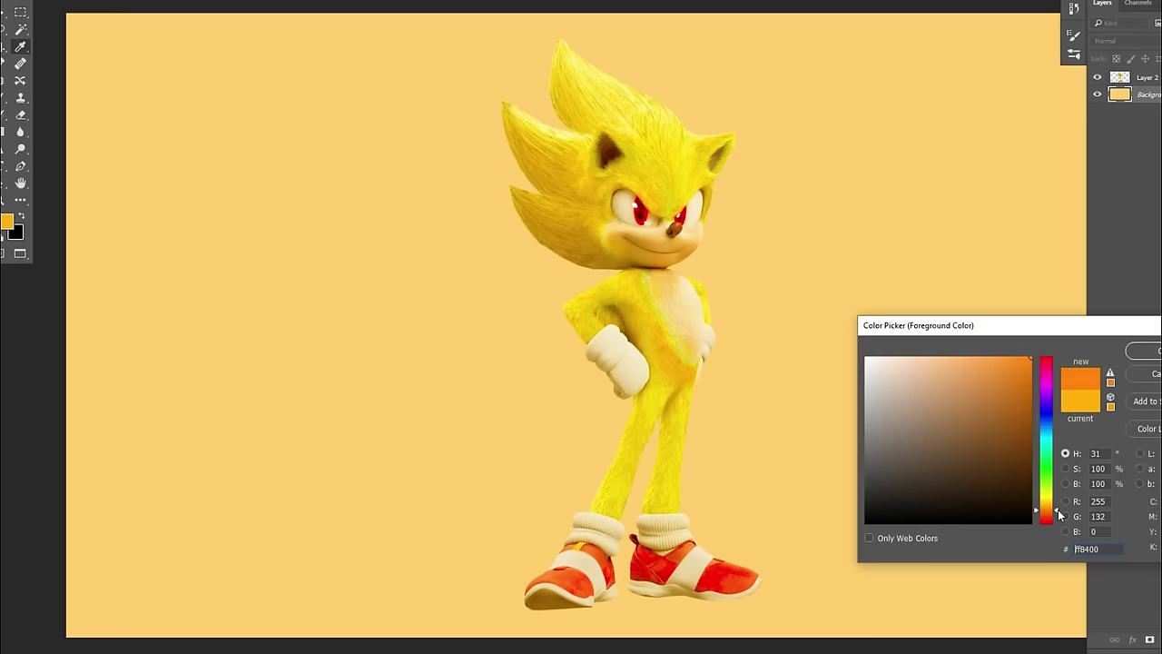
pyautogui.click(1029, 359)
pyautogui.press('Return')
pyautogui.hotkey('alt', 'BackSpace')
# Step: Set the foreground color to a deeper orange (#f96900) and refill the background layer
pyautogui.click(7, 221)
pyautogui.click(1029, 364)
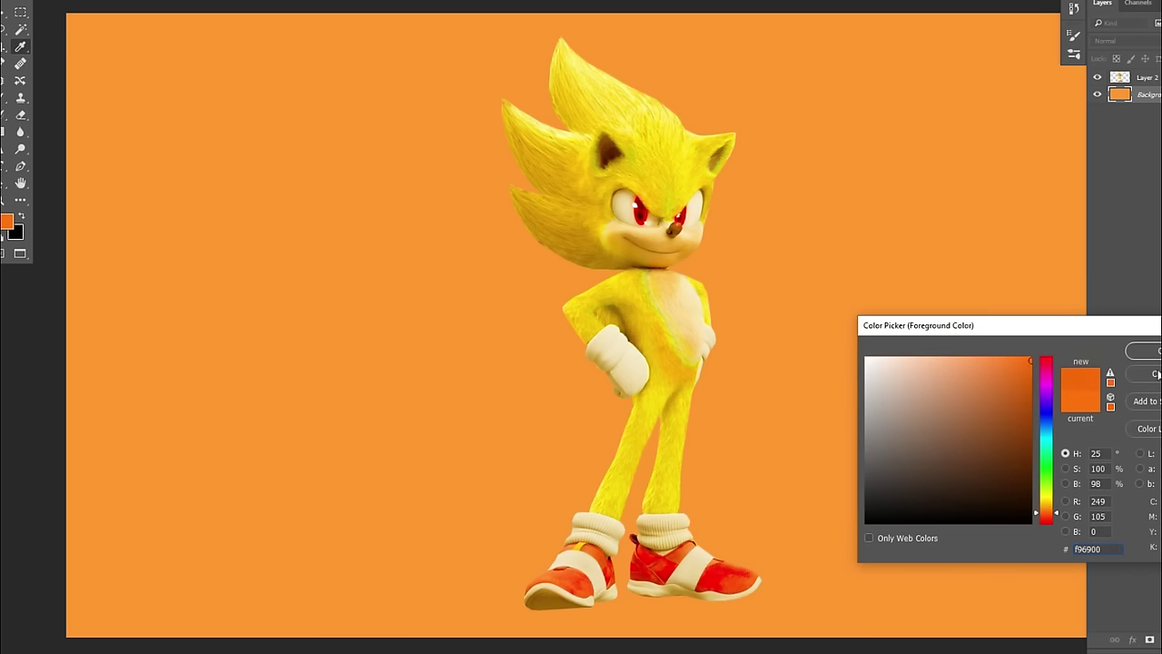
pyautogui.press('Return')
pyautogui.hotkey('alt', 'BackSpace')
# Step: Move the cut-out yellow figure slightly up and to the left on the canvas
pyautogui.hotkey('ctrl', 't')
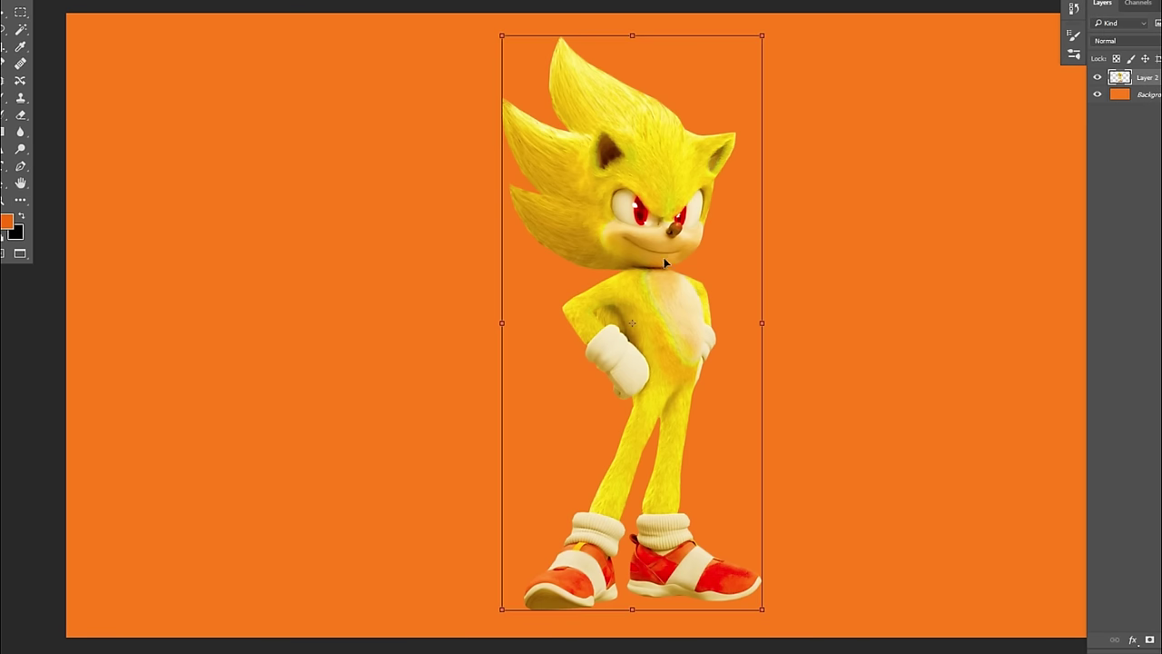
pyautogui.moveTo(650, 241); pyautogui.dragTo(637, 236)
pyautogui.press('Return')
# Step: Change the foreground color to bright red and fill the background layer with it
pyautogui.click(6, 221)
pyautogui.click(942, 361)
pyautogui.click(1146, 374)
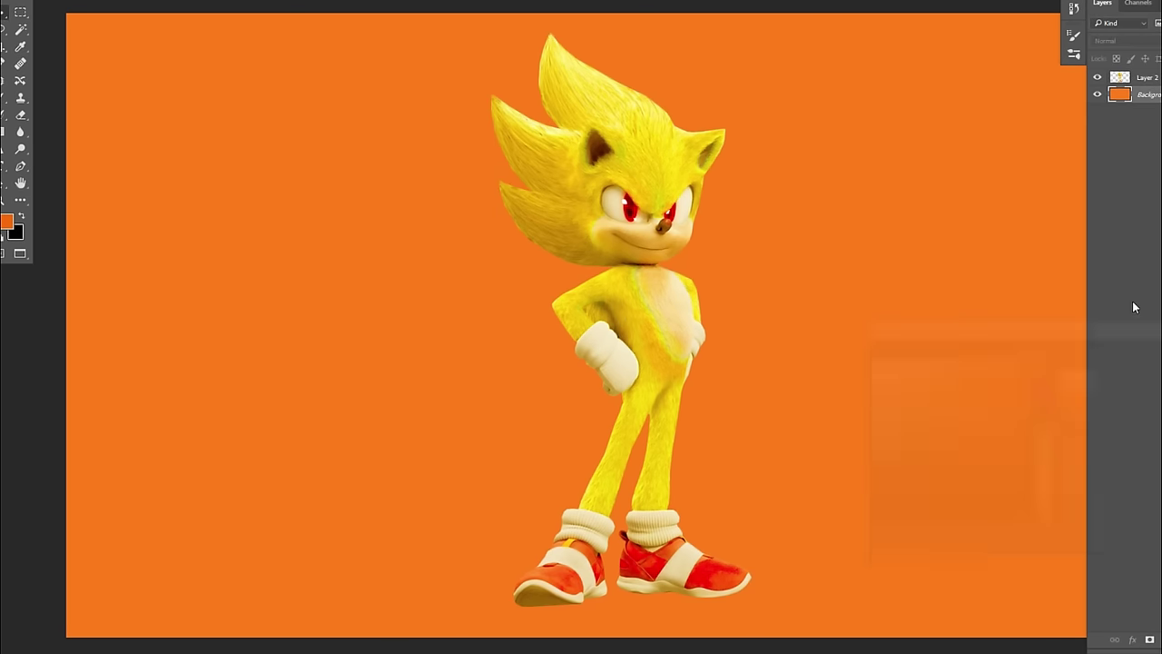
pyautogui.hotkey('alt', 'BackSpace')
# Step: Paint a pink glow behind the figure on the background layer using a very large soft brush
pyautogui.click(7, 221)
pyautogui.click(924, 362)
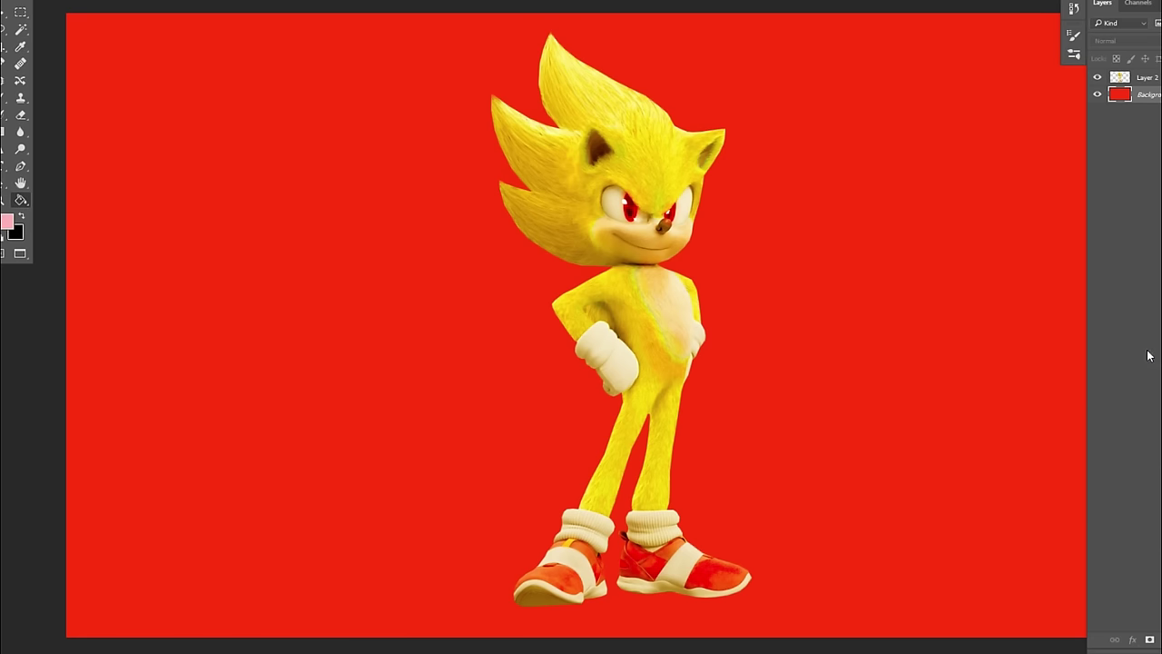
pyautogui.click(1144, 351)
pyautogui.click(609, 327)
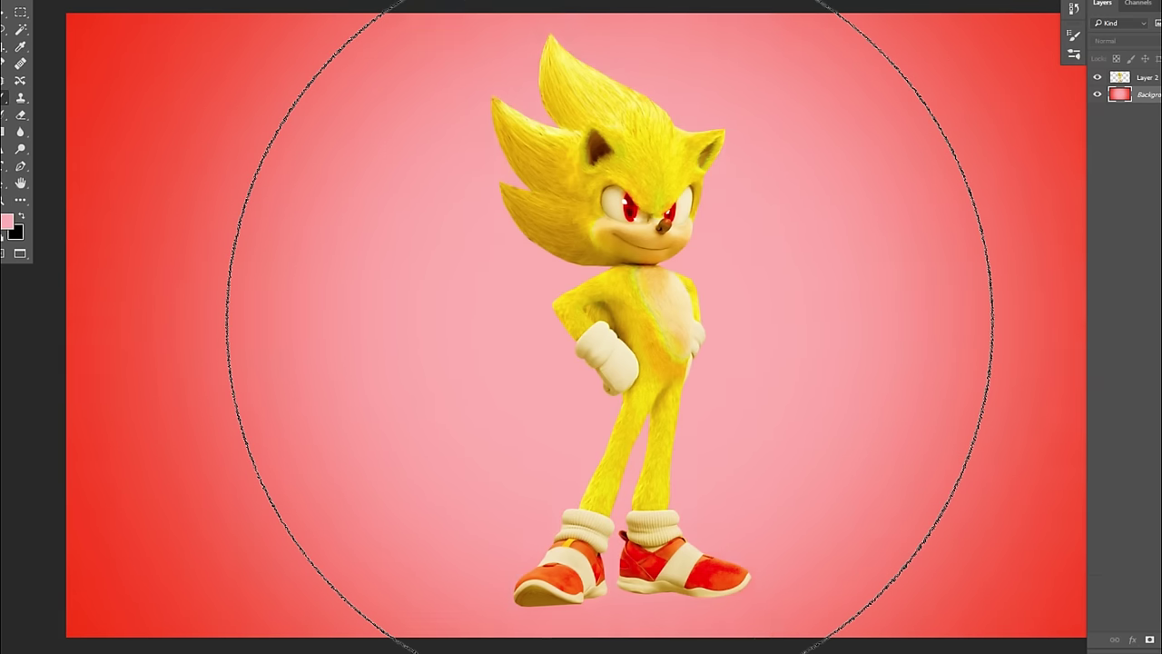
pyautogui.click(610, 327)
# Step: Brighten the center of the glow with a very pale pink and reduce the brush size
pyautogui.click(6, 221)
pyautogui.click(876, 359)
pyautogui.click(1144, 352)
pyautogui.click(575, 332)
pyautogui.press('[')
pyautogui.press('[')
pyautogui.press('[')
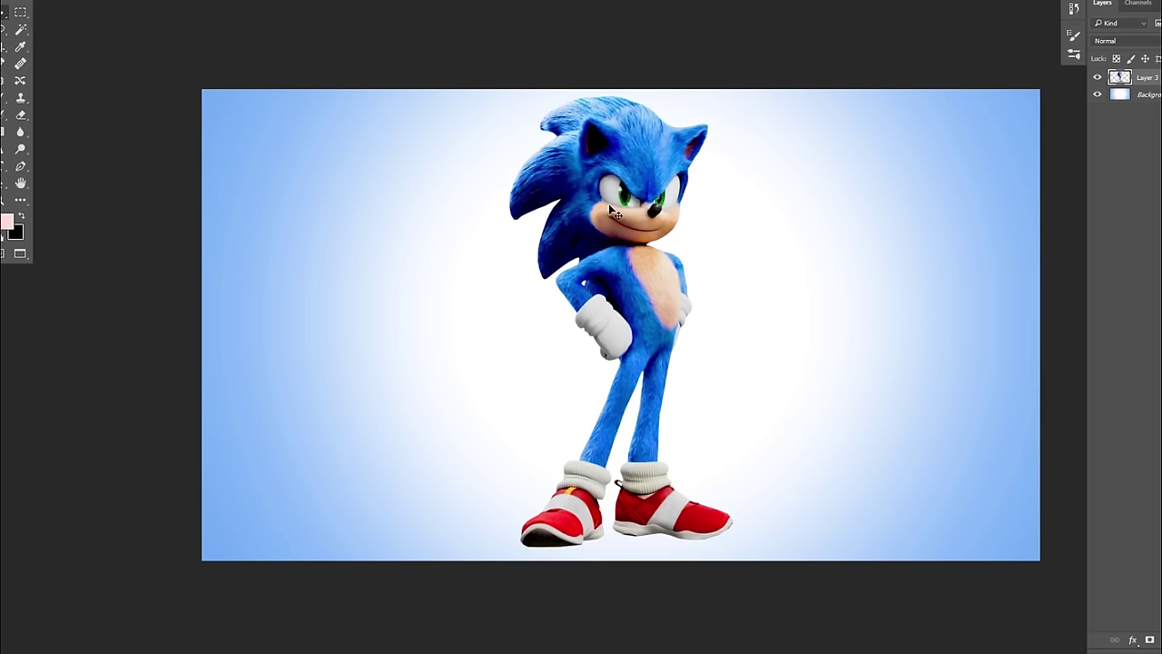
pyautogui.scroll(5, 649, 87)
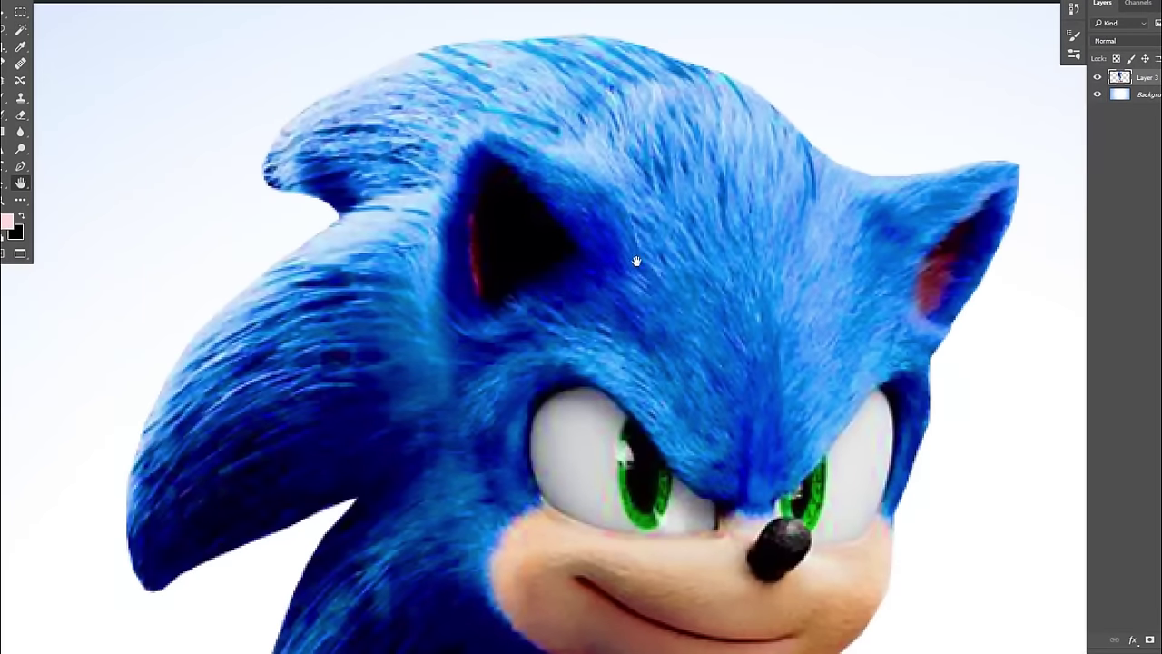
pyautogui.scroll(-20, 635, 261)
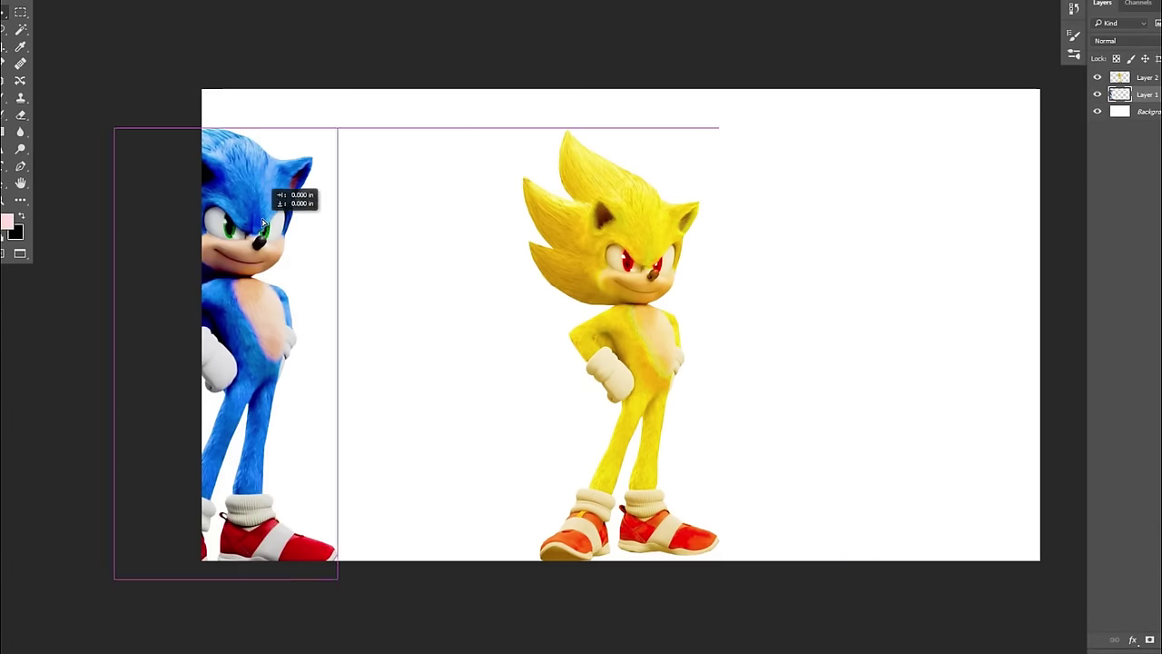
# Step: Enlarge the yellow figure slightly so it nearly fills the canvas height
pyautogui.hotkey('ctrl', 't')
pyautogui.moveTo(713, 531); pyautogui.dragTo(719, 554)
pyautogui.press('Return')
# Step: Scale the blue figure down beside the yellow one and place a horizontal guide at the yellow figure's chin
pyautogui.click(318, 272)
pyautogui.hotkey('ctrl', 't')
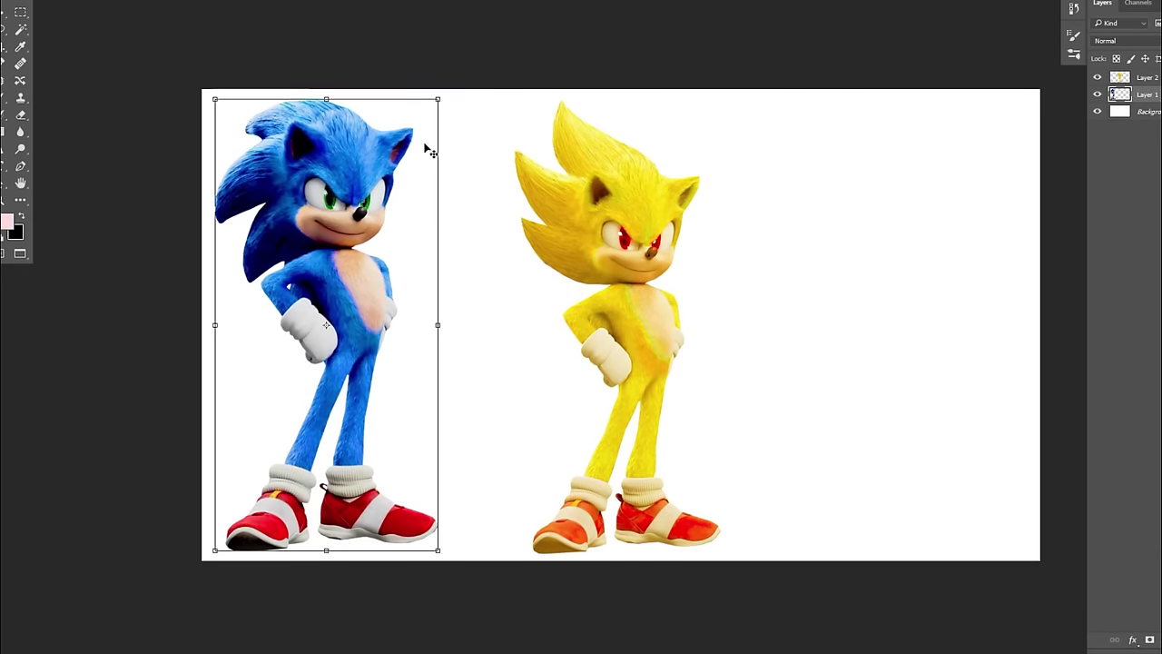
pyautogui.moveTo(433, 95); pyautogui.dragTo(413, 151)
pyautogui.moveTo(505, 82); pyautogui.dragTo(681, 283)
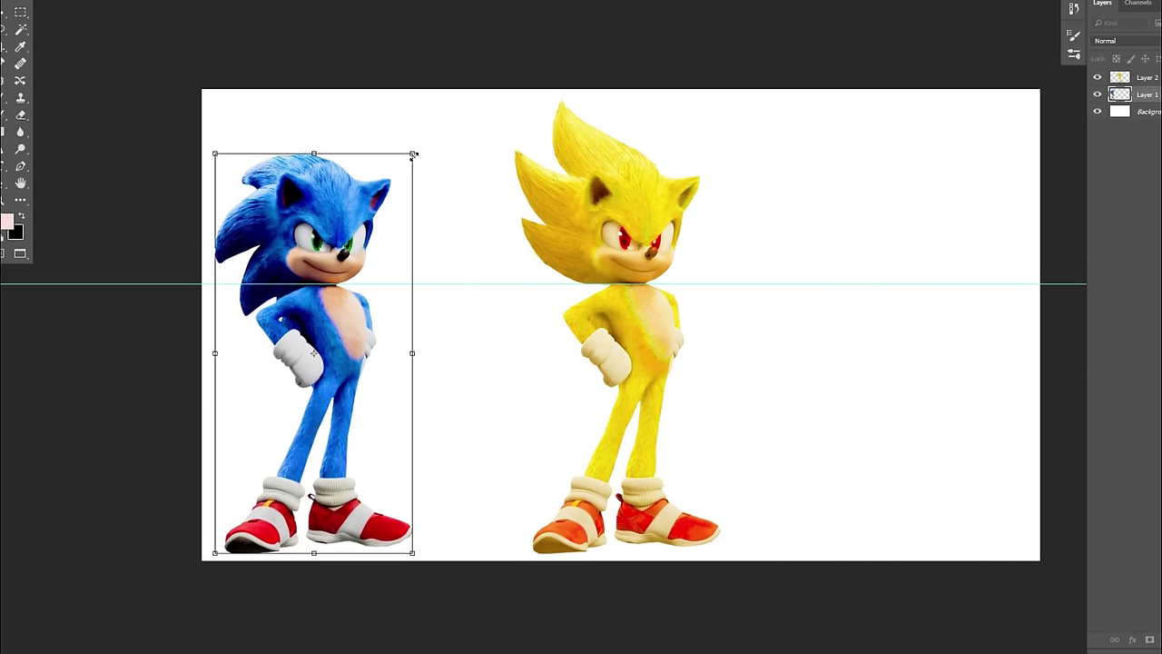
pyautogui.press('Return')
# Step: Add a large black "+" text between the blue and yellow figures
pyautogui.click(429, 392)
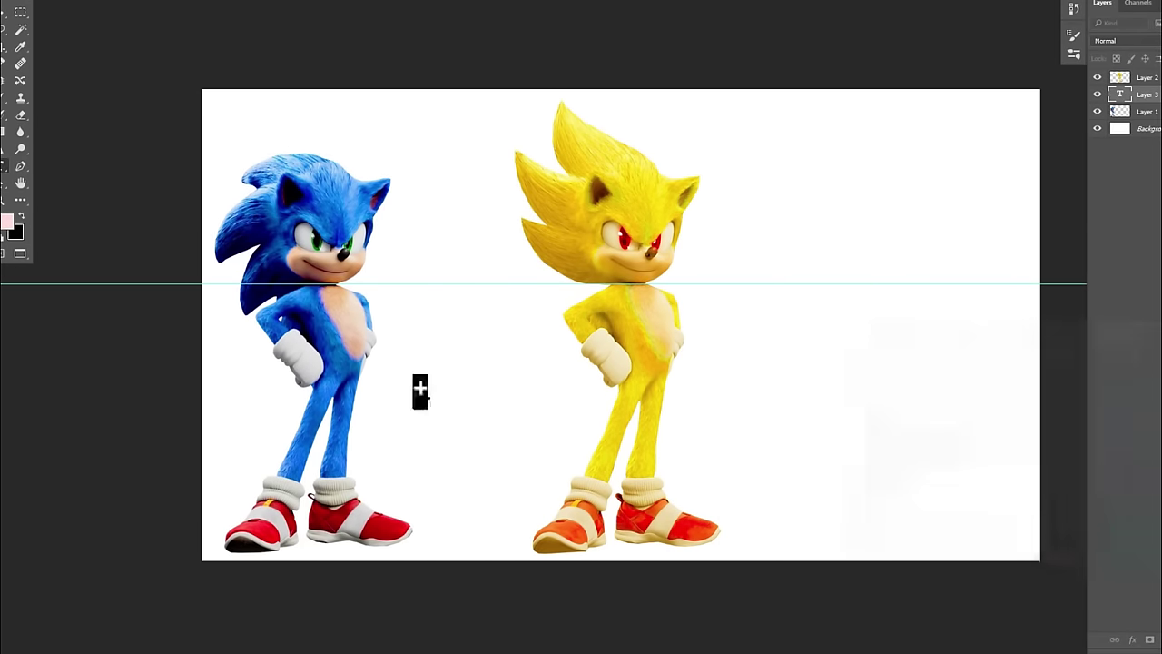
pyautogui.write('+')
pyautogui.hotkey('ctrl', 'a')
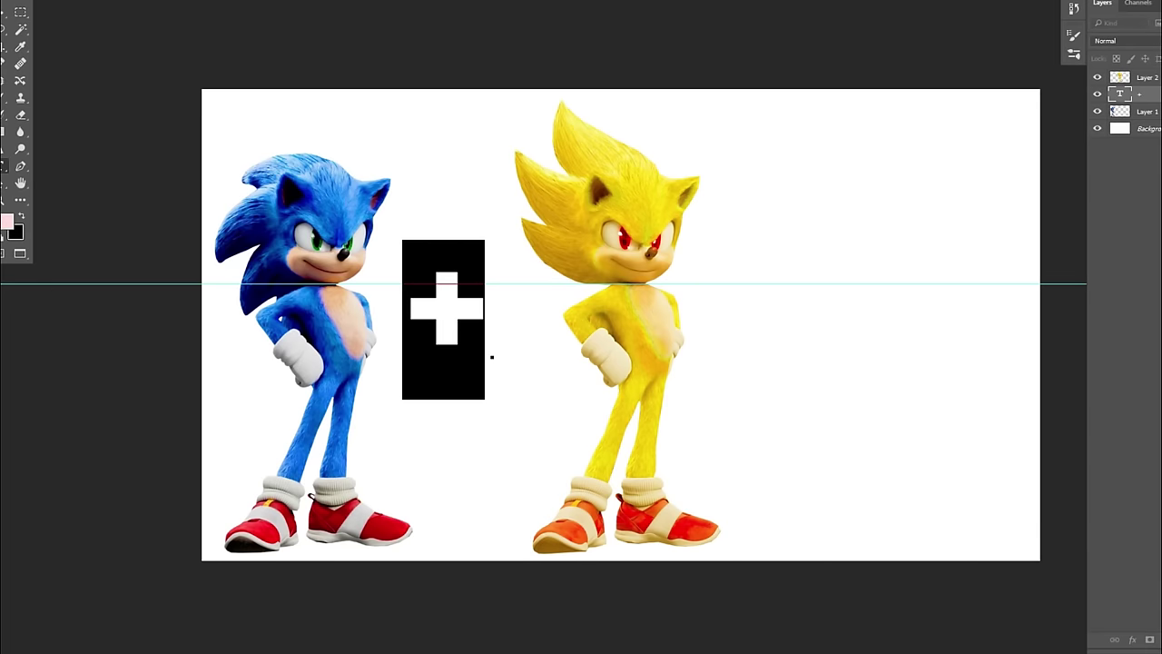
pyautogui.moveTo(488, 355); pyautogui.dragTo(473, 447)
pyautogui.hotkey('ctrl', 'Return')
# Step: Duplicate the plus sign on the far side of the yellow figure and change the copy's text to "="
pyautogui.click(731, 454)
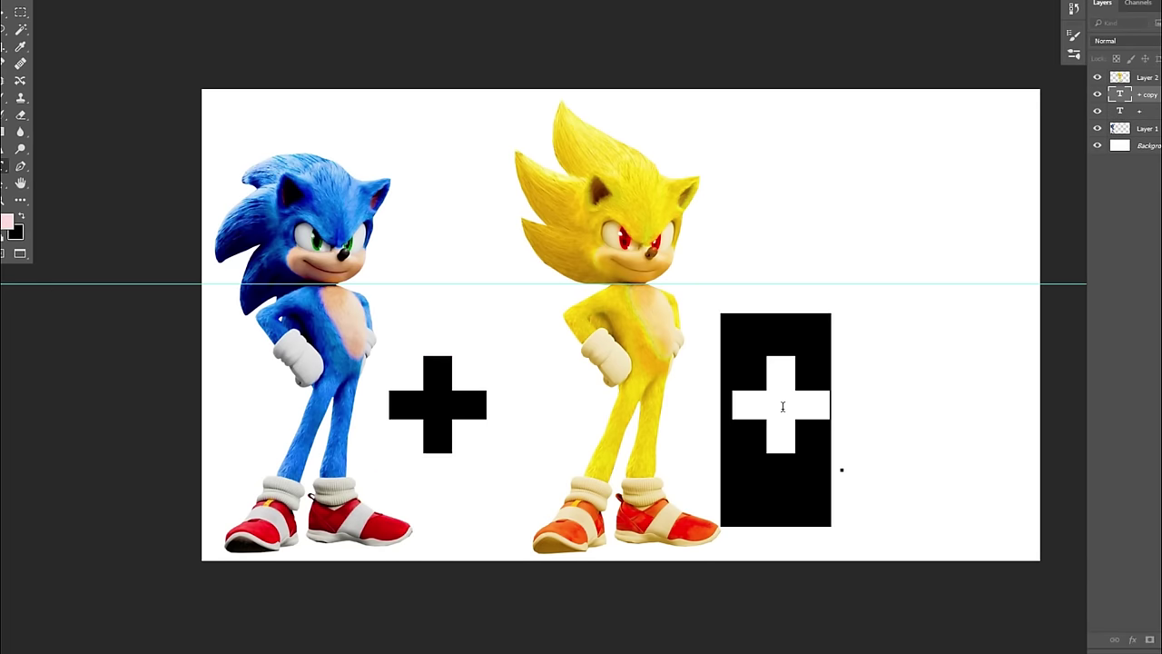
pyautogui.write('=')
pyautogui.hotkey('ctrl', 'Return')
# Step: Place a copy of the yellow figure after the equals sign and center the original between the plus and equals signs
pyautogui.press('v')
pyautogui.moveTo(642, 341); pyautogui.dragTo(953, 345)
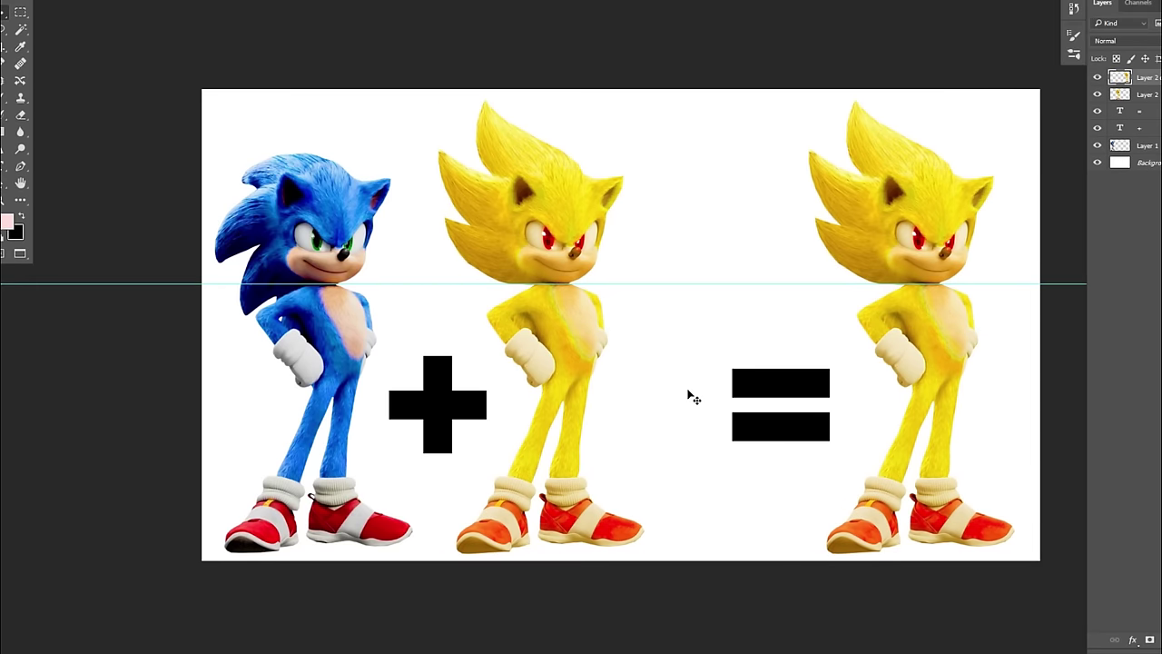
pyautogui.moveTo(551, 238); pyautogui.dragTo(615, 232)
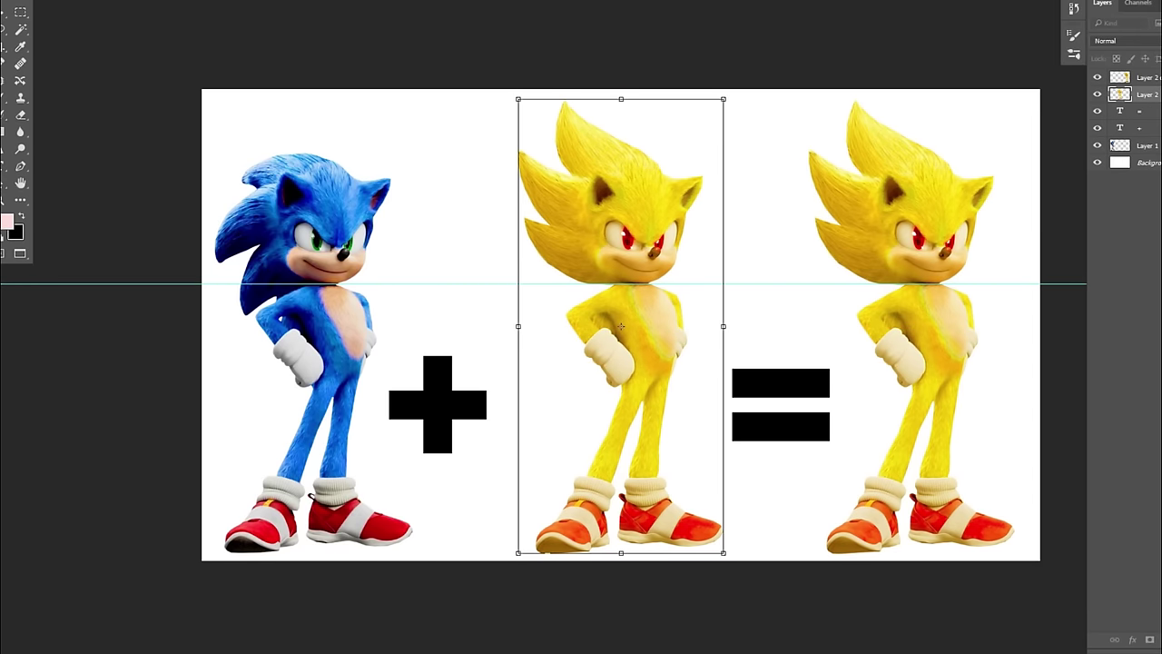
pyautogui.click(91, 155)
# Step: Raise the plus and equals signs to torso height, space all figures and signs evenly, and duplicate the result figure's layer
pyautogui.moveTo(439, 406); pyautogui.dragTo(467, 326)
pyautogui.moveTo(320, 319); pyautogui.dragTo(357, 320)
pyautogui.moveTo(780, 384); pyautogui.dragTo(761, 311)
pyautogui.click(459, 336)
pyautogui.moveTo(338, 382); pyautogui.dragTo(319, 382)
pyautogui.moveTo(452, 329); pyautogui.dragTo(446, 327)
pyautogui.moveTo(753, 318); pyautogui.dragTo(718, 320)
pyautogui.moveTo(883, 332); pyautogui.dragTo(878, 331)
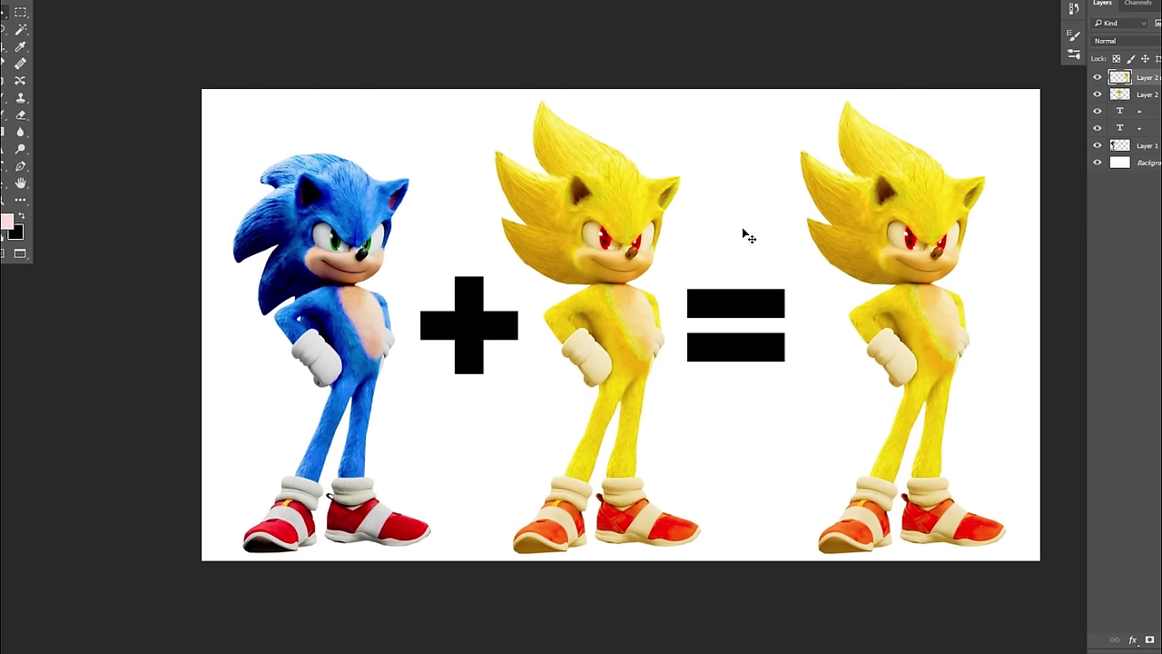
pyautogui.click(583, 120)
pyautogui.hotkey('ctrl', 'j')
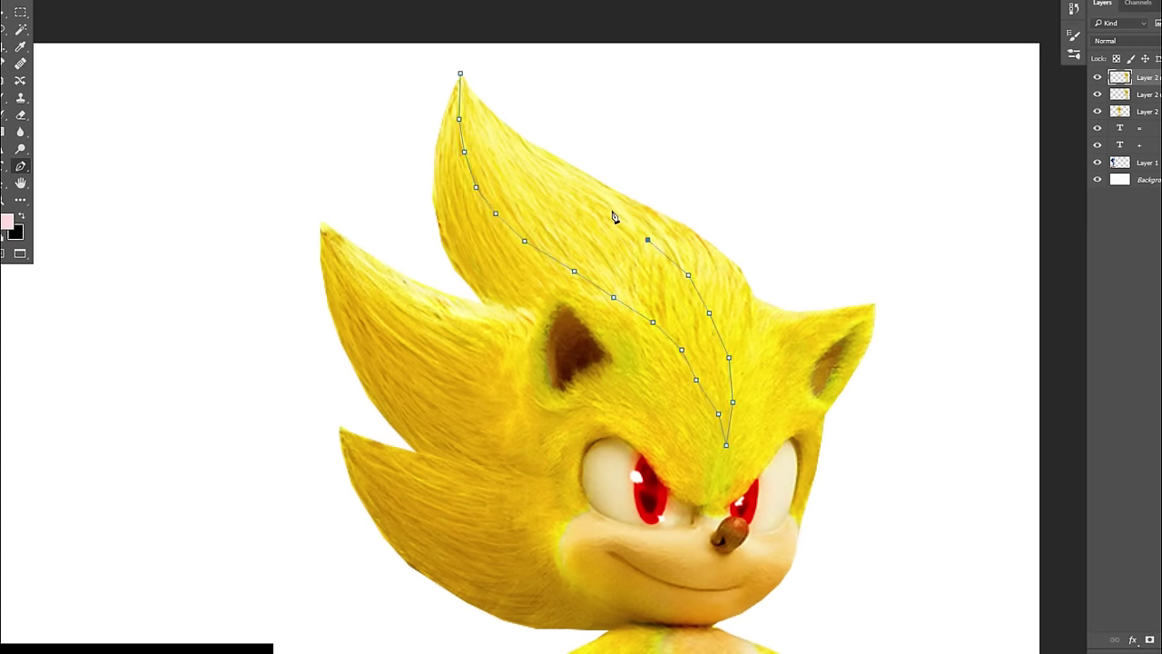
pyautogui.press('BackSpace')
pyautogui.press('BackSpace')
pyautogui.press('BackSpace')
pyautogui.press('BackSpace')
pyautogui.press('BackSpace')
pyautogui.press('BackSpace')
pyautogui.hotkey('ctrl', 'Return')
pyautogui.hotkey('ctrl', 'j')
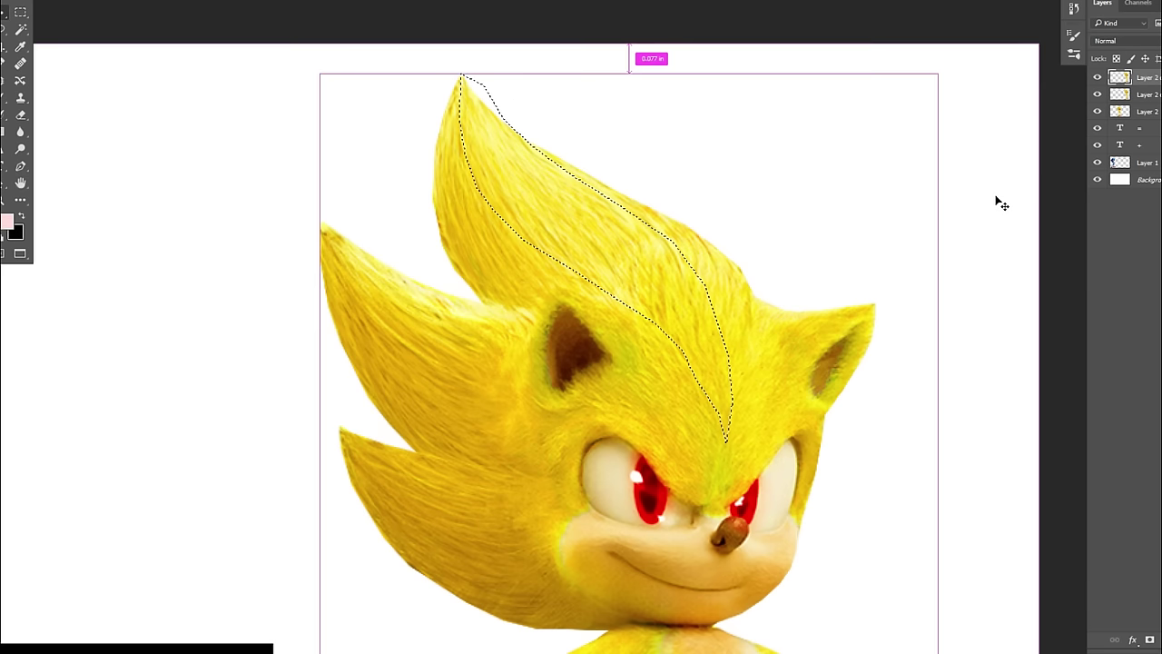
pyautogui.hotkey('ctrl', 'u')
pyautogui.moveTo(1000, 362); pyautogui.dragTo(1063, 364)
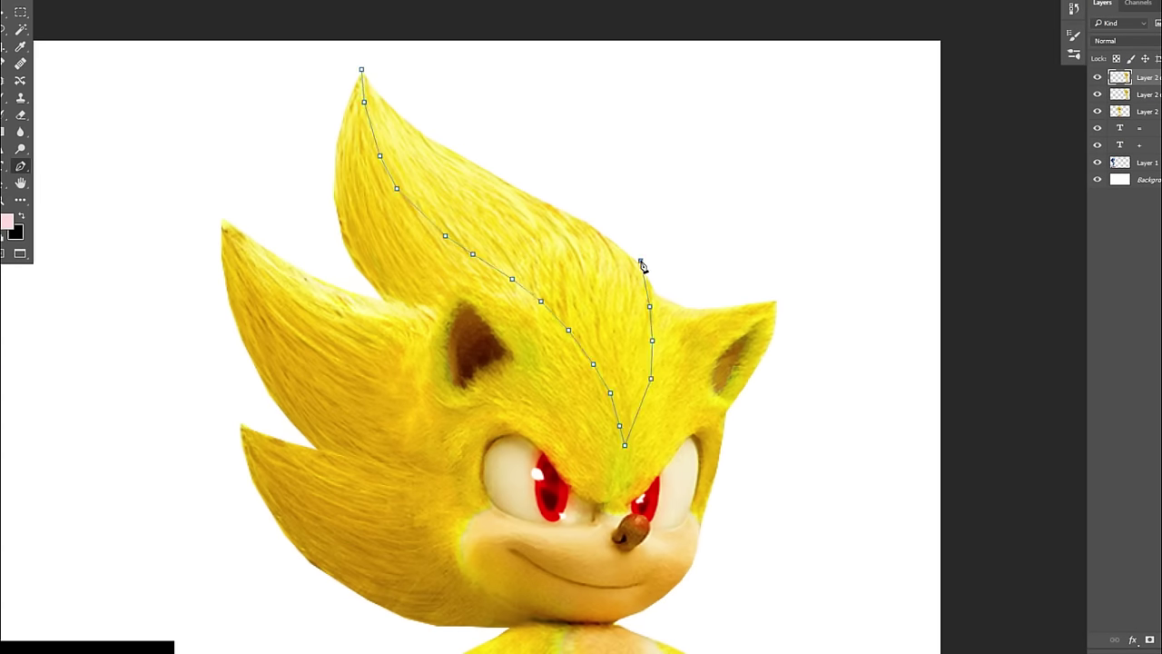
# Step: Close the Pen path around the stripe from the top hair spike's tip to the forehead and convert it to a selection
pyautogui.click(481, 93)
pyautogui.hotkey('ctrl', 'Return')
pyautogui.scroll(-1, 508, 199)
pyautogui.hscroll(-1, 509, 199)
pyautogui.moveTo(285, 258); pyautogui.dragTo(322, 313)
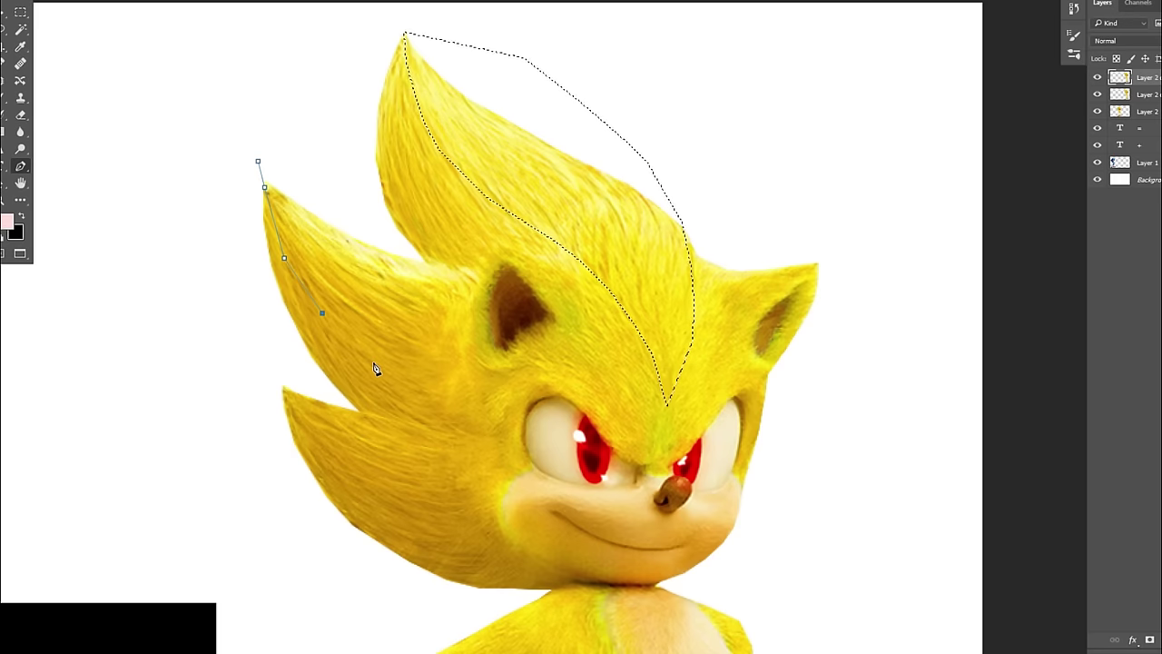
pyautogui.moveTo(363, 358); pyautogui.dragTo(469, 439)
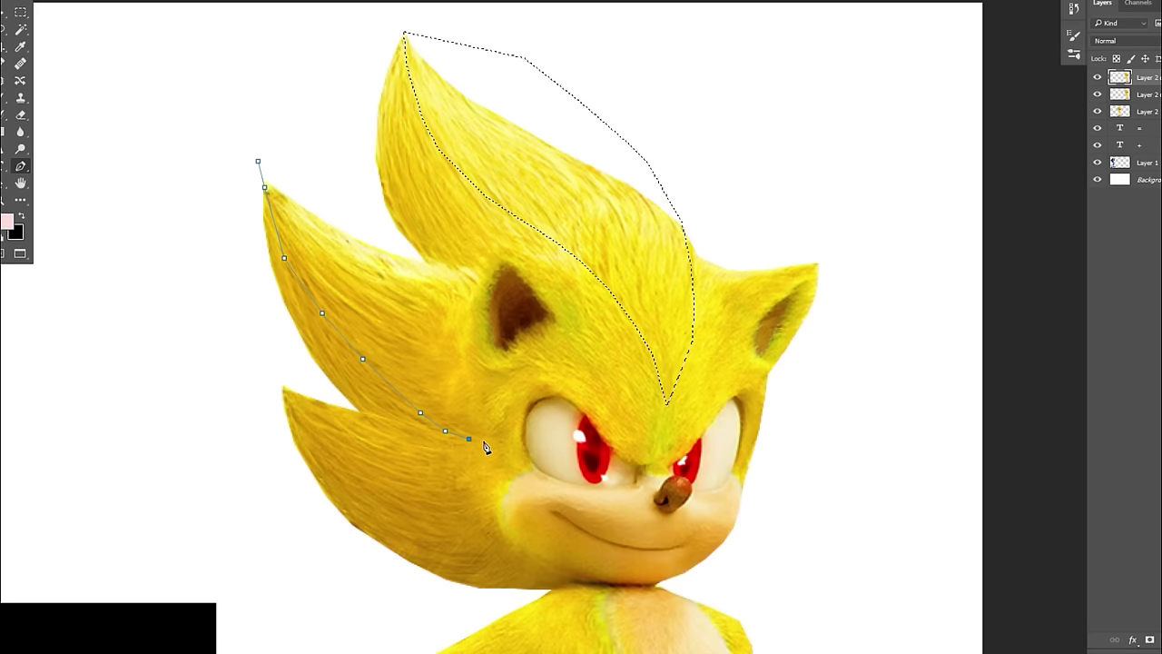
pyautogui.click(488, 441)
pyautogui.hotkey('ctrl', 'z')
pyautogui.hotkey('ctrl', 'z')
pyautogui.hotkey('ctrl', 'z')
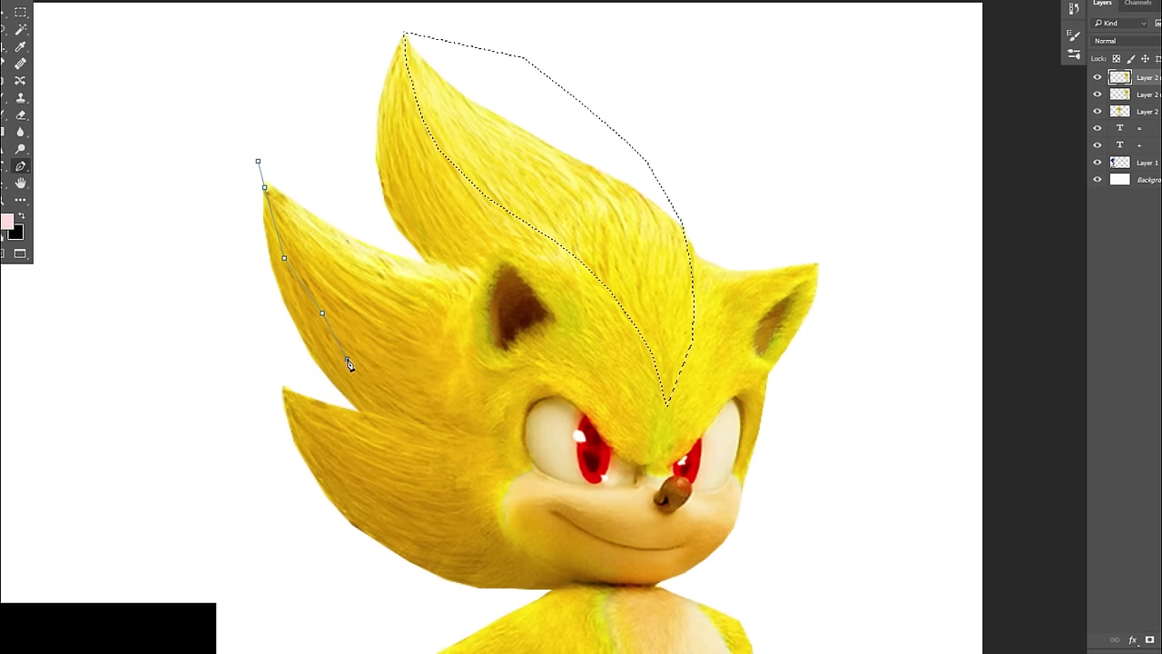
pyautogui.click(370, 380)
pyautogui.click(406, 404)
pyautogui.moveTo(447, 431); pyautogui.dragTo(478, 437)
pyautogui.click(492, 437)
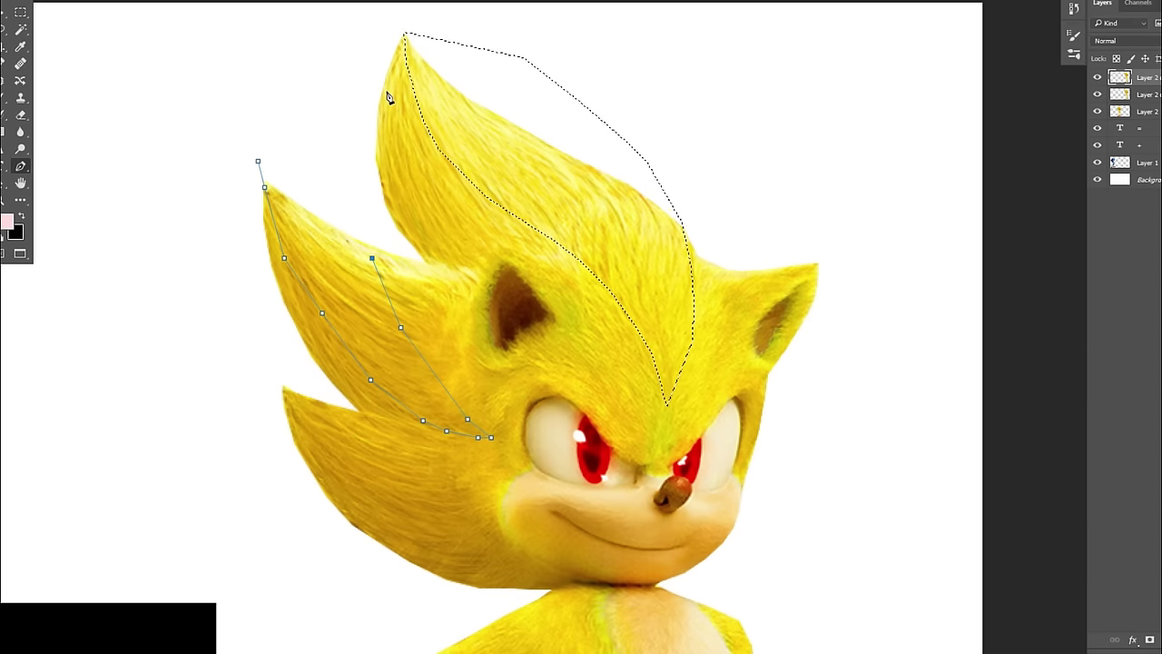
pyautogui.hotkey('ctrl', 'z')
pyautogui.hotkey('ctrl', 'z')
pyautogui.hotkey('ctrl', 'z')
pyautogui.hotkey('ctrl', 'z')
pyautogui.hotkey('ctrl', 'z')
pyautogui.hotkey('ctrl', 'z')
pyautogui.hotkey('ctrl', 'z')
# Step: Outline a stripe along the middle hair spike's outer edge with the Pen tool and add it to the selection
pyautogui.click(272, 188)
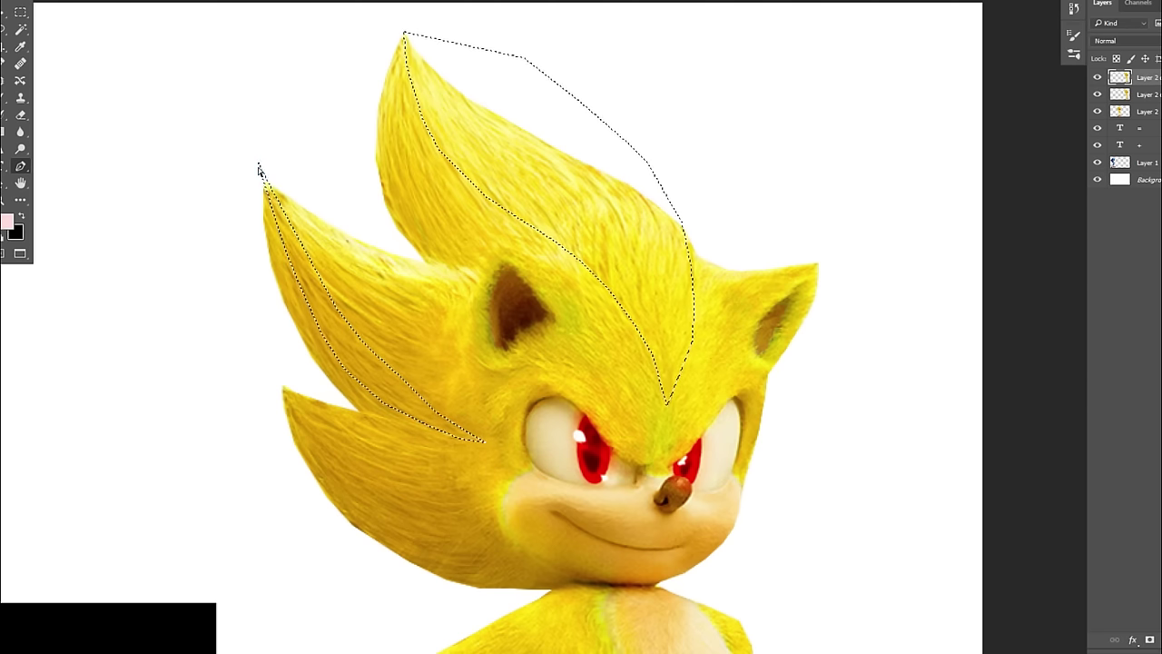
pyautogui.click(344, 369)
pyautogui.click(302, 335)
pyautogui.click(273, 297)
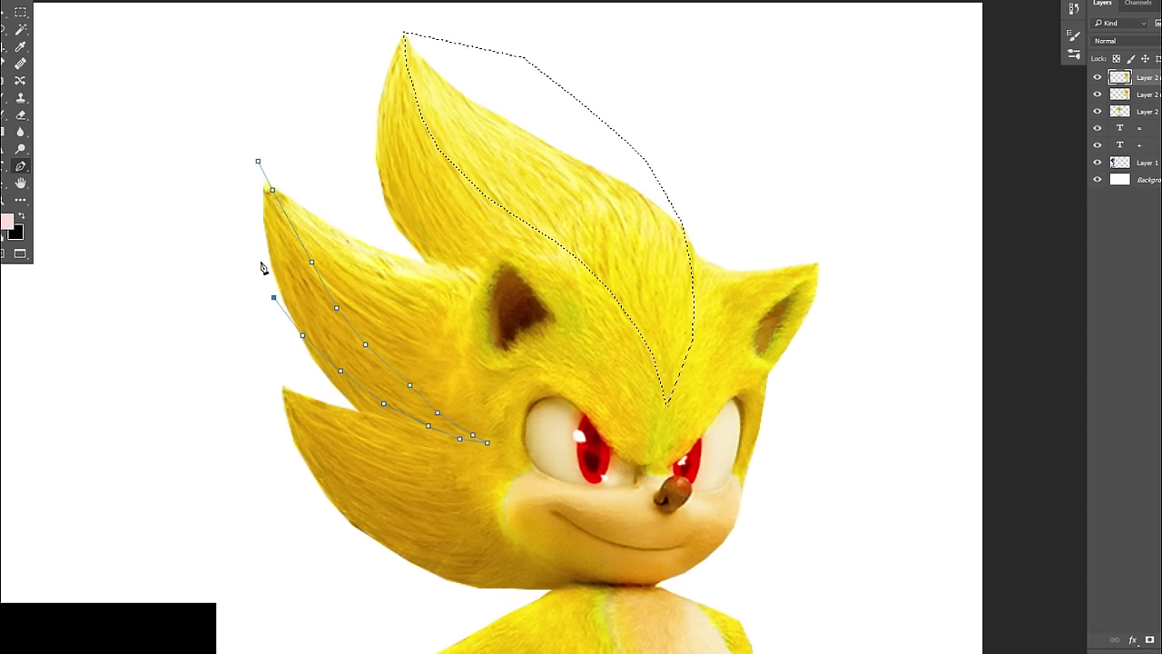
pyautogui.hotkey('ctrl', 'shift', 'Return')
# Step: Outline a tapering stripe along the lowest hair spike's outer edge with the Pen tool and add it to the selection
pyautogui.moveTo(283, 386); pyautogui.dragTo(297, 408)
pyautogui.moveTo(363, 471); pyautogui.dragTo(398, 497)
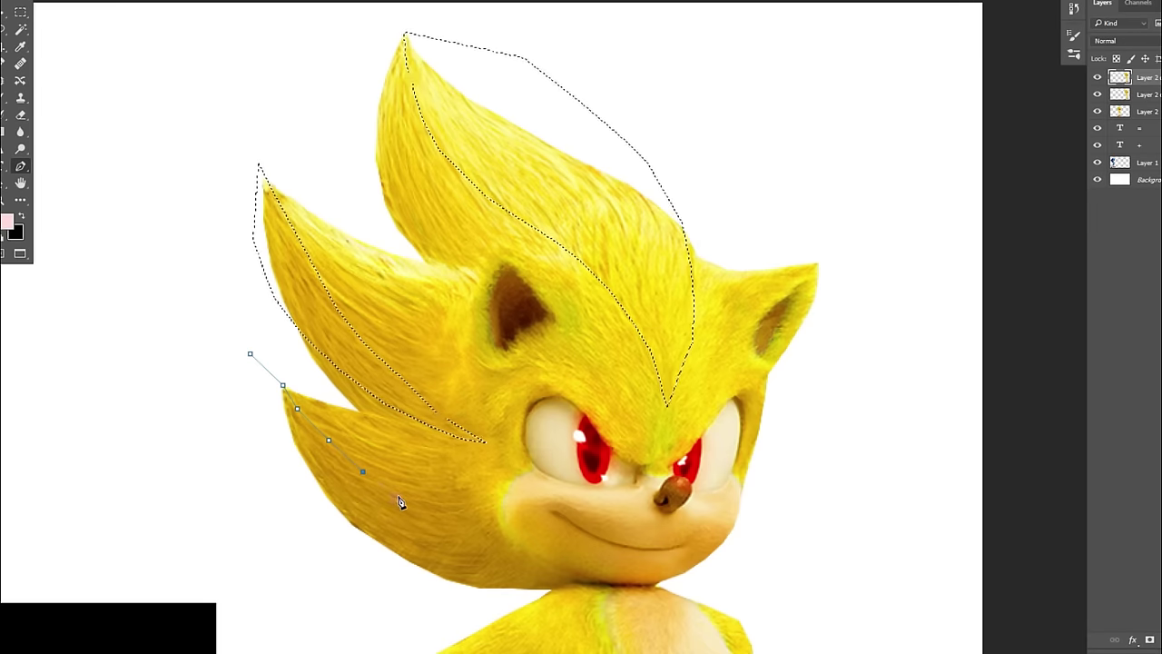
pyautogui.moveTo(460, 538); pyautogui.dragTo(487, 551)
pyautogui.click(407, 545)
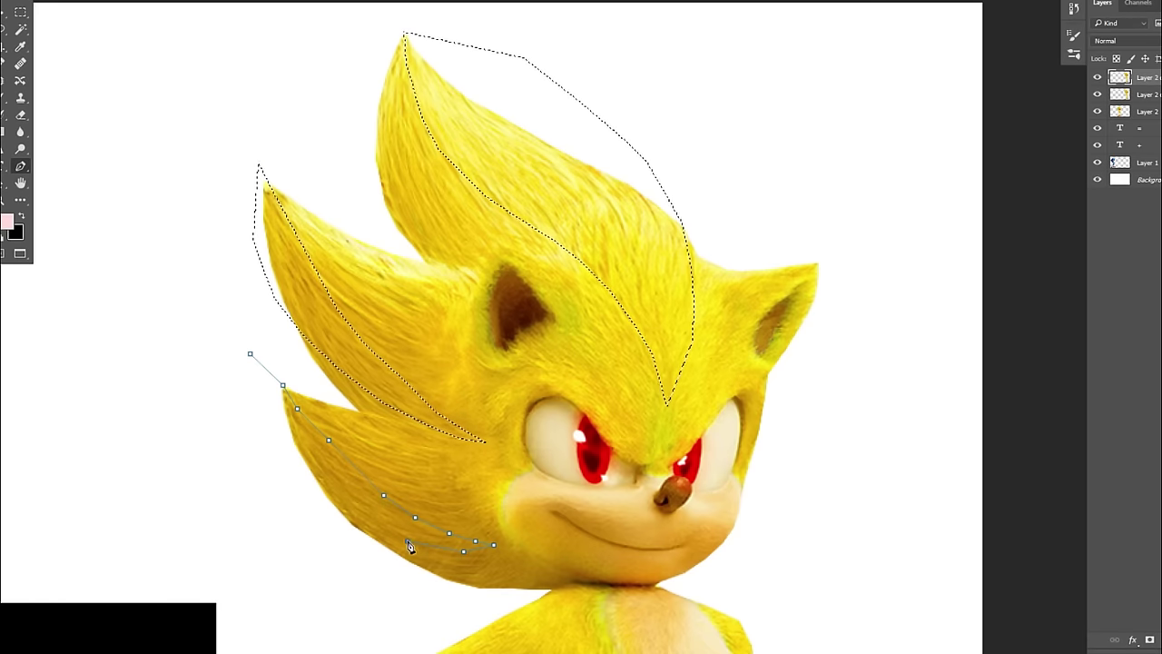
pyautogui.moveTo(368, 521); pyautogui.dragTo(337, 497)
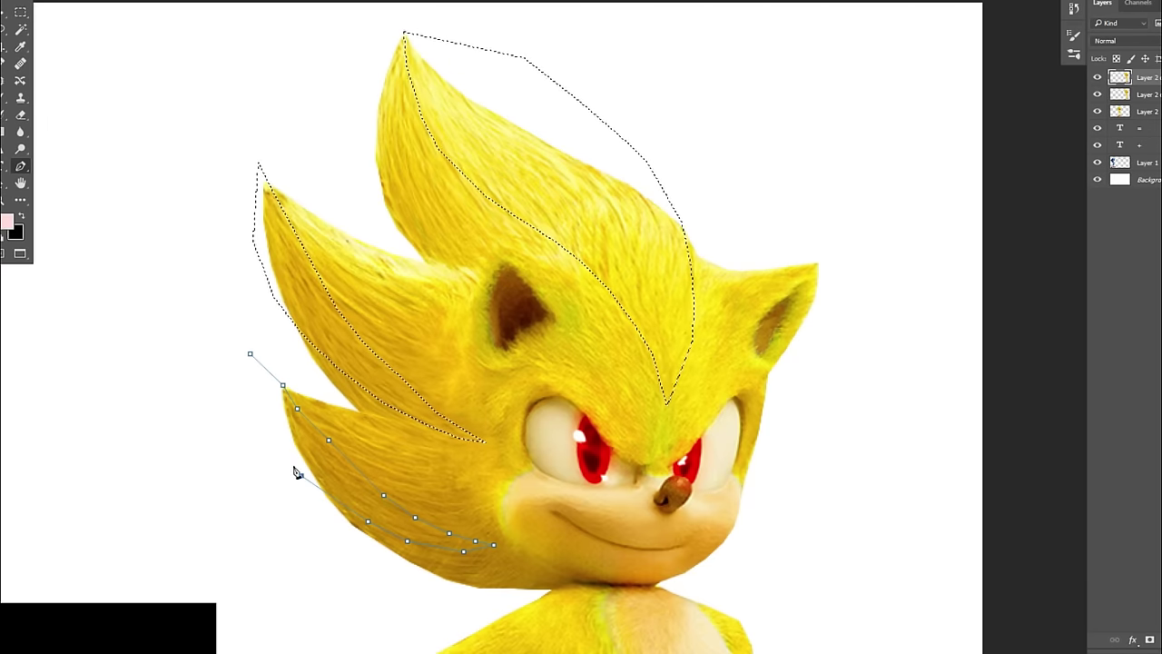
pyautogui.moveTo(283, 385); pyautogui.dragTo(262, 414)
pyautogui.hotkey('ctrl', '+')
pyautogui.hotkey('ctrl', '-')
pyautogui.hotkey('ctrl', 'Return')
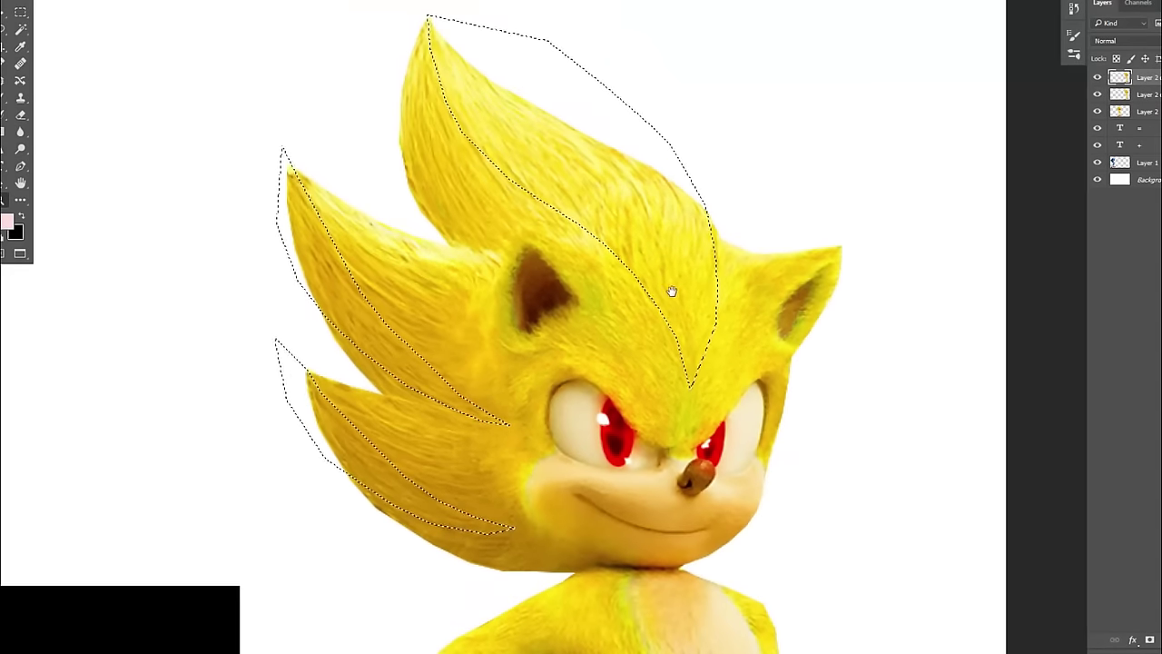
# Step: Copy the selected hair stripes to a new layer and recolor them blue with hue about +150, saturation +46 and lightness -12
pyautogui.hotkey('ctrl', 'j')
pyautogui.hotkey('ctrl', 'u')
pyautogui.moveTo(987, 343); pyautogui.dragTo(1042, 349)
pyautogui.moveTo(986, 408)
pyautogui.mouseDown()
pyautogui.moveTo(968, 407)
pyautogui.moveTo(995, 408)
pyautogui.mouseUp()
pyautogui.moveTo(986, 376); pyautogui.dragTo(978, 407)
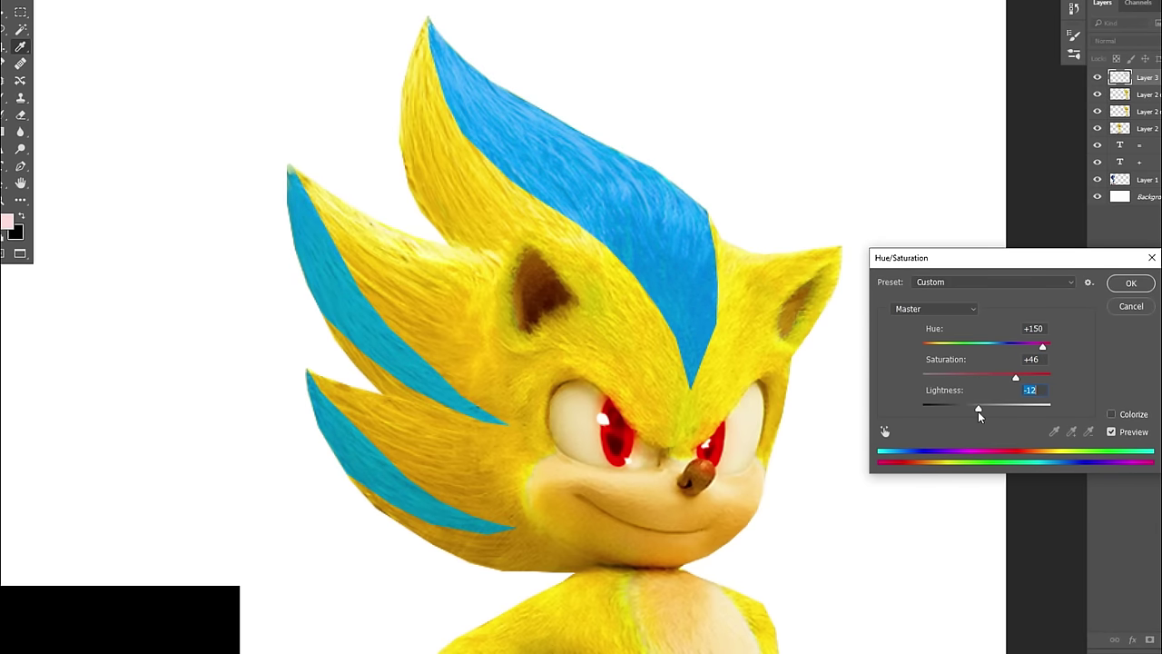
pyautogui.moveTo(1043, 348); pyautogui.dragTo(1044, 350)
pyautogui.press('Return')
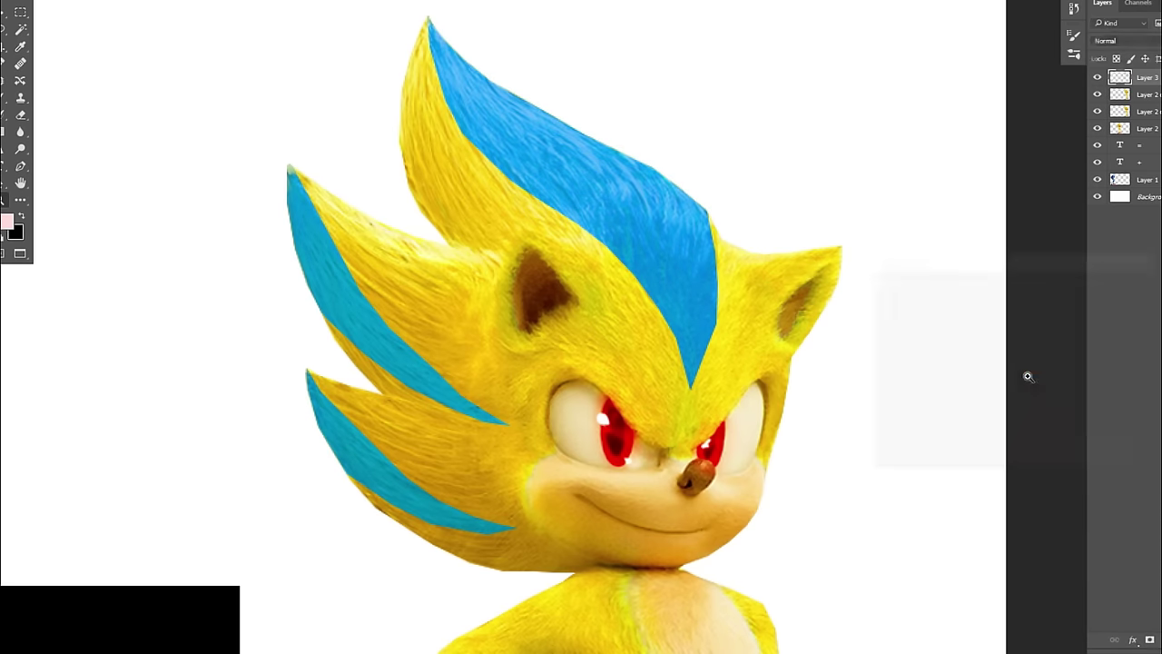
# Step: Darken the blue hair stripes to a deeper blue with a Levels adjustment
pyautogui.hotkey('ctrl', 'l')
pyautogui.moveTo(962, 238); pyautogui.dragTo(1035, 238)
pyautogui.press('Return')
pyautogui.hotkey('ctrl', '-')
pyautogui.hotkey('ctrl', '-')
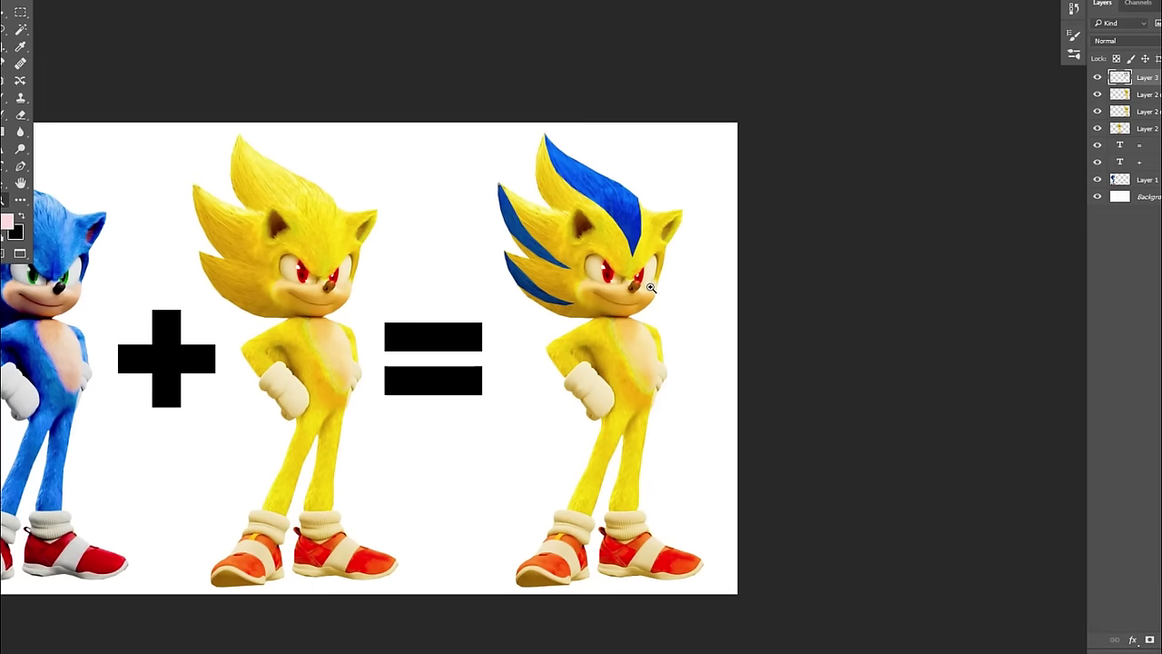
# Step: Shift the highlights of the blue hair stripes toward cyan with Color Balance
pyautogui.hotkey('ctrl', 'b')
pyautogui.click(1028, 178)
pyautogui.moveTo(991, 109); pyautogui.dragTo(936, 109)
pyautogui.press('Return')
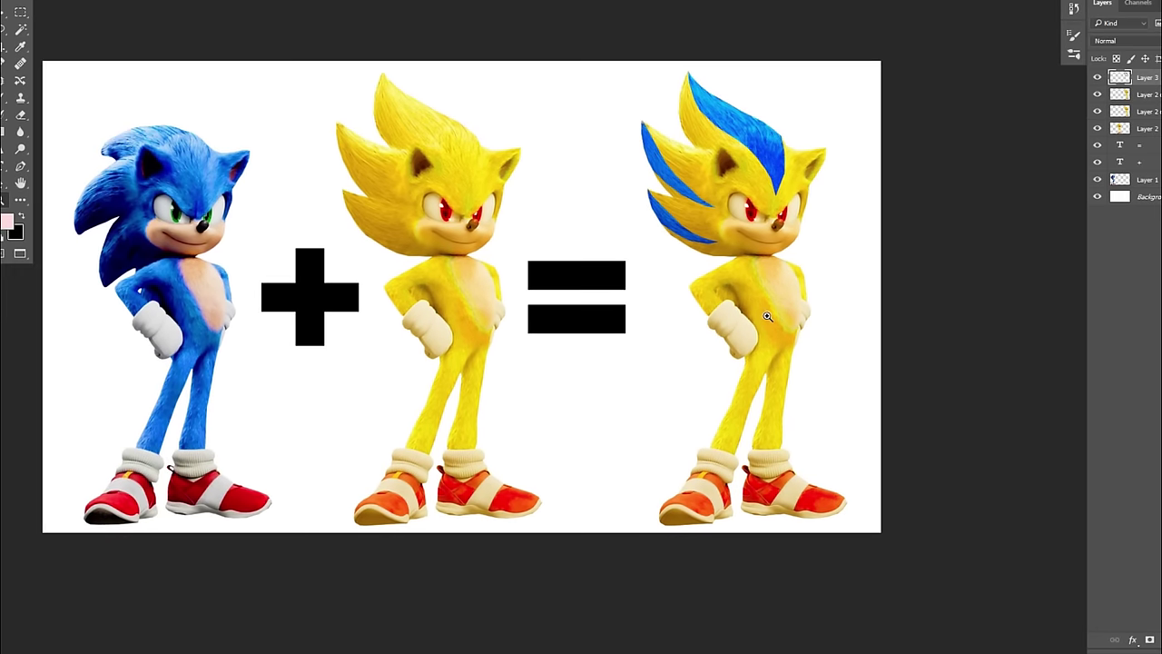
# Step: On the result figure's layer, enclose the chest patch with a Pen path and convert it to a selection
pyautogui.click(728, 392)
pyautogui.moveTo(492, 250); pyautogui.dragTo(518, 366)
pyautogui.keyDown('alt'); pyautogui.click(518, 366); pyautogui.keyUp('alt')
pyautogui.click(617, 396)
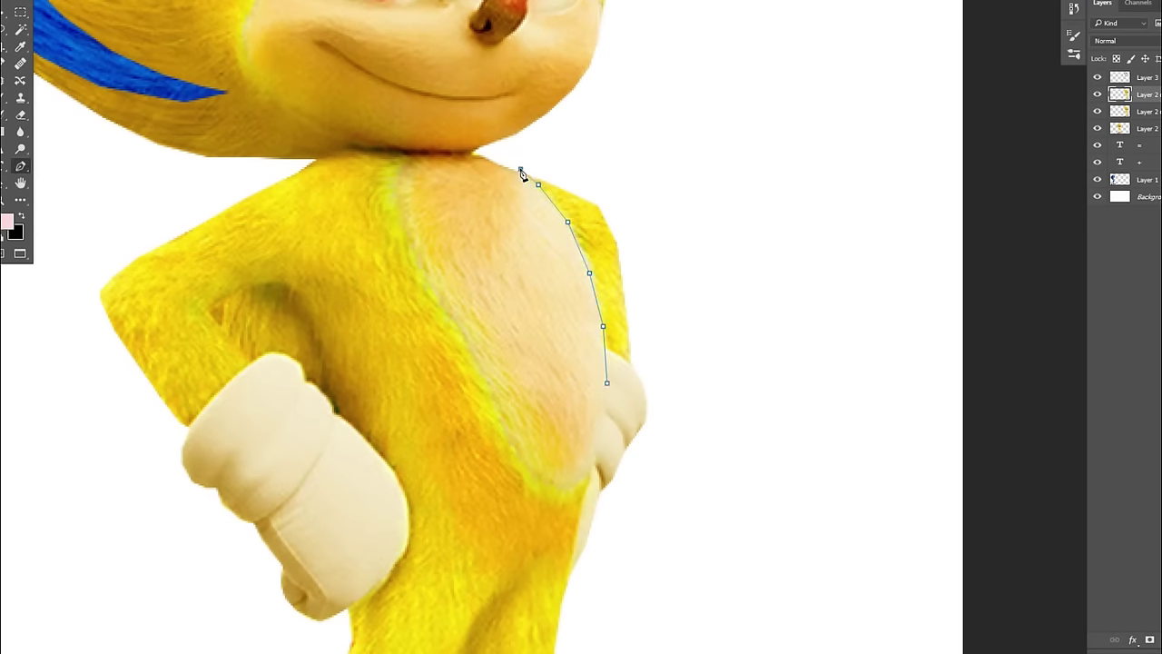
pyautogui.click(404, 151)
pyautogui.click(367, 170)
pyautogui.click(348, 227)
pyautogui.click(385, 321)
pyautogui.click(430, 445)
pyautogui.click(471, 510)
pyautogui.click(606, 382)
pyautogui.hotkey('ctrl', 'Return')
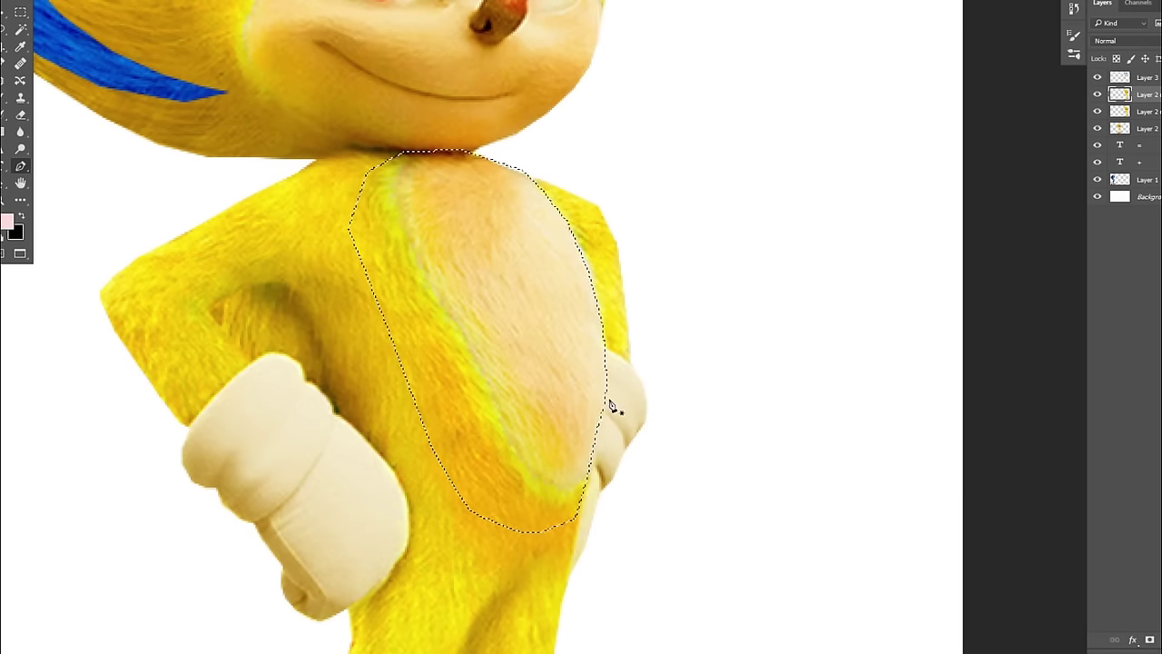
# Step: Copy the chest selection to a new layer and colorize it blue with hue 224, saturation 70 and slightly reduced lightness
pyautogui.hotkey('ctrl', 'j')
pyautogui.hotkey('ctrl', 'u')
pyautogui.click(1111, 414)
pyautogui.doubleClick(1027, 359)
pyautogui.write('70')
pyautogui.moveTo(1046, 351); pyautogui.dragTo(1002, 346)
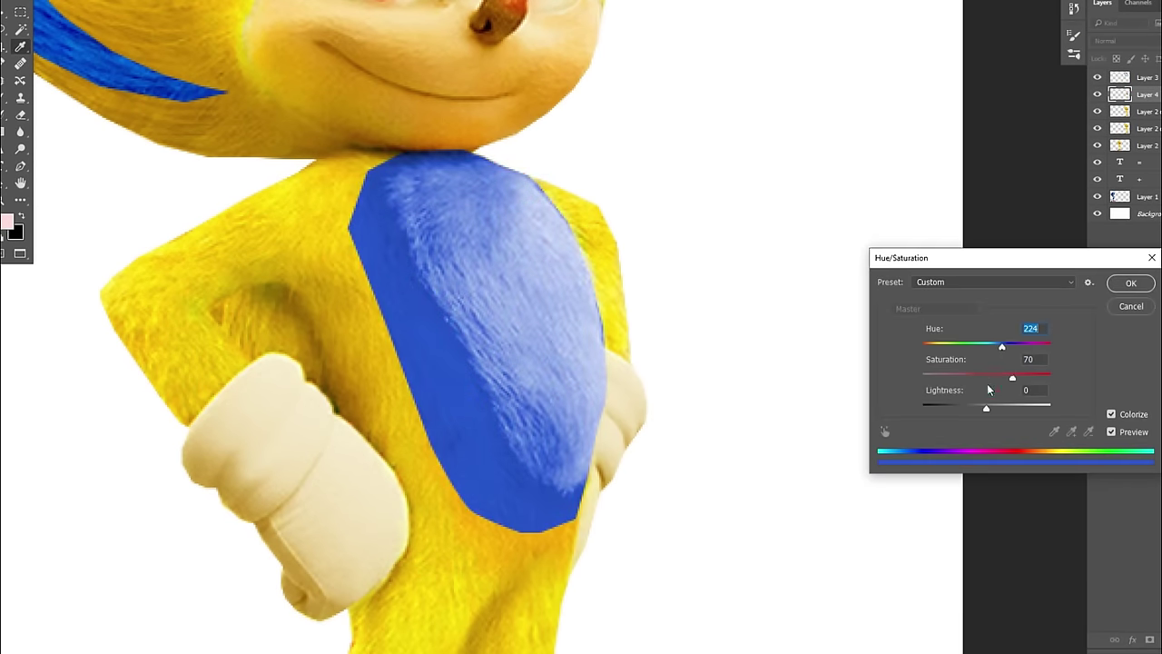
pyautogui.moveTo(986, 408); pyautogui.dragTo(981, 411)
pyautogui.press('Return')
# Step: Erase the blue overspill around the chest patch and make its blue more vivid with Hue/Saturation
pyautogui.press('e')
pyautogui.moveTo(361, 222)
pyautogui.mouseDown()
pyautogui.moveTo(371, 145)
pyautogui.moveTo(467, 475)
pyautogui.moveTo(594, 517)
pyautogui.moveTo(529, 493)
pyautogui.moveTo(469, 417)
pyautogui.moveTo(434, 349)
pyautogui.moveTo(376, 170)
pyautogui.mouseUp()
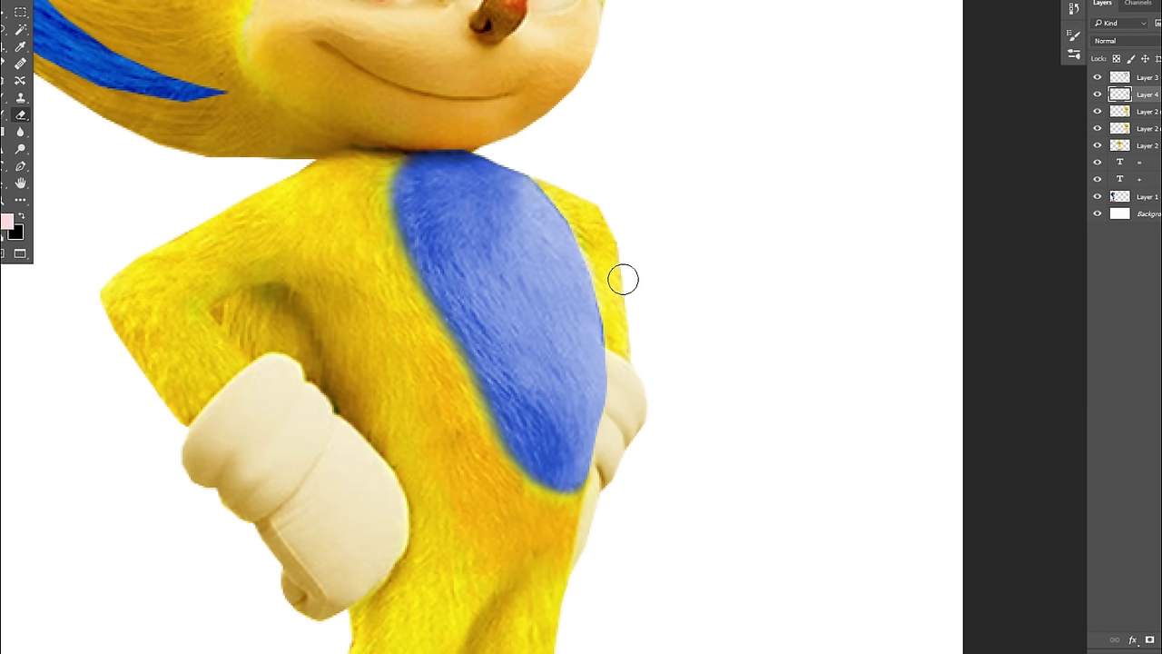
pyautogui.hotkey('ctrl', 'u')
pyautogui.moveTo(986, 345); pyautogui.dragTo(994, 364)
pyautogui.press('Return')
# Step: Trace the result figure's near glove with a closed Pen path and convert it to a selection
pyautogui.moveTo(518, 267); pyautogui.dragTo(610, 380)
pyautogui.click(684, 390)
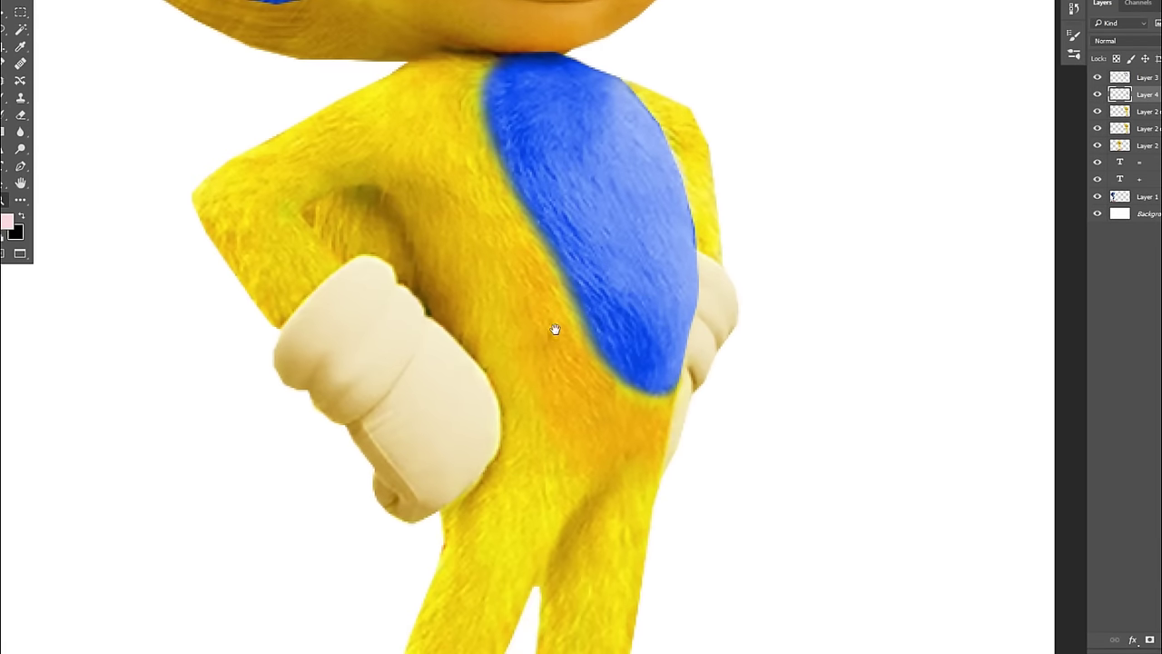
pyautogui.click(553, 330)
pyautogui.press('p')
pyautogui.click(244, 467)
pyautogui.click(335, 537)
pyautogui.click(387, 571)
pyautogui.click(443, 561)
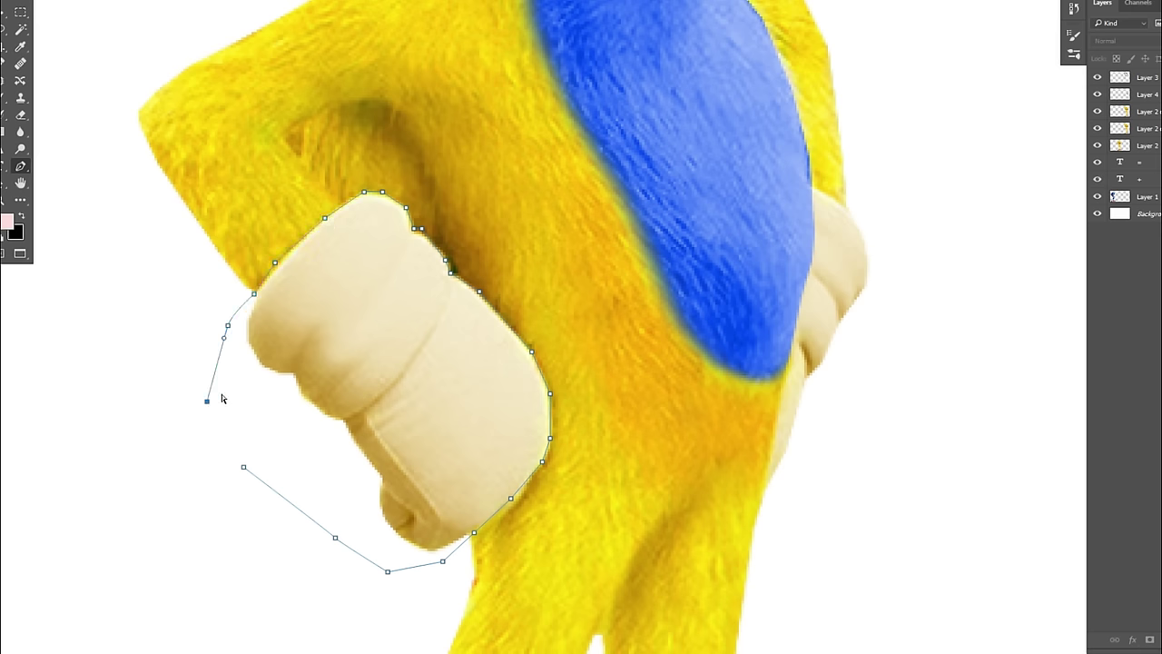
pyautogui.click(244, 467)
pyautogui.hotkey('ctrl', 'Return')
# Step: Trace the far glove behind the hip with the Pen tool and add it to the near glove's selection
pyautogui.click(976, 338)
pyautogui.click(977, 208)
pyautogui.click(848, 207)
pyautogui.click(812, 255)
pyautogui.click(780, 377)
pyautogui.click(764, 537)
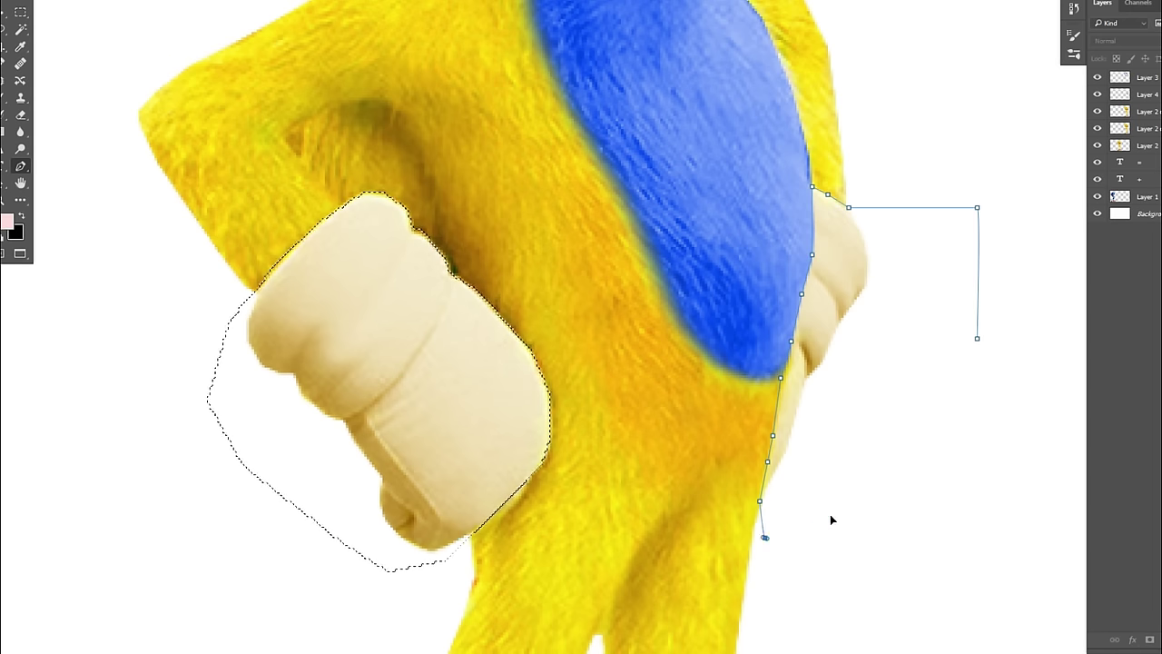
pyautogui.click(977, 337)
pyautogui.hotkey('ctrl', 'shift', 'Return')
pyautogui.hotkey('ctrl', '-')
# Step: Copy both selected gloves to a new layer and recolor them red with Hue/Saturation
pyautogui.hotkey('ctrl', 'j')
pyautogui.click(593, 218)
pyautogui.hotkey('ctrl', 'shift', 'n')
pyautogui.hotkey('ctrl', '+')
pyautogui.hotkey('ctrl', 'u')
pyautogui.moveTo(987, 350); pyautogui.dragTo(1036, 347)
pyautogui.moveTo(986, 377); pyautogui.dragTo(1016, 382)
pyautogui.moveTo(1035, 350); pyautogui.dragTo(968, 348)
pyautogui.click(1131, 282)
# Step: Push the gloves toward red with Color Balance, using about +90 in the midtones, and set their input levels to 3, 1.00 and 246
pyautogui.hotkey('ctrl', 'b')
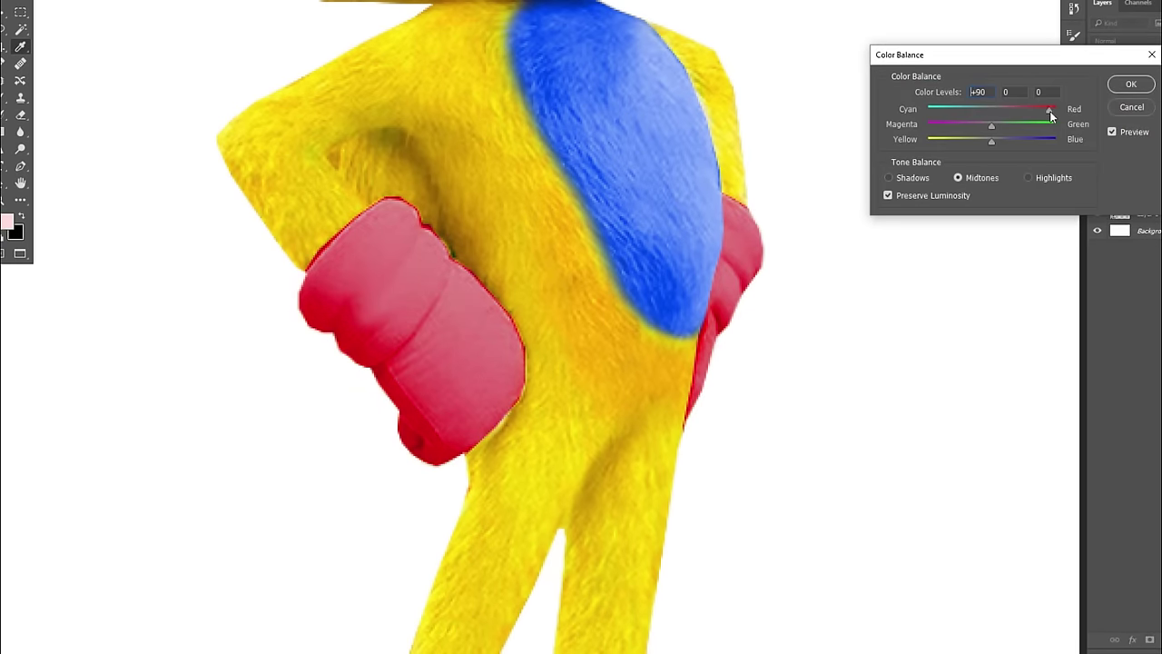
pyautogui.moveTo(991, 141)
pyautogui.mouseDown()
pyautogui.moveTo(1022, 147)
pyautogui.moveTo(996, 143)
pyautogui.mouseUp()
pyautogui.hotkey('ctrl', '1')
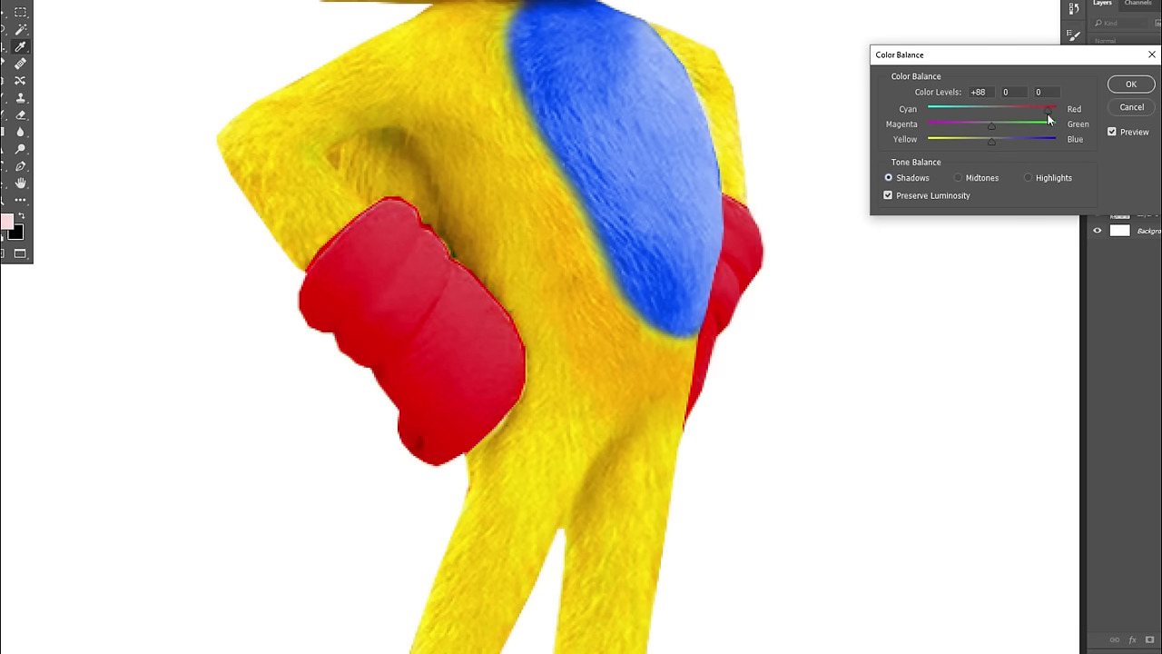
pyautogui.press('Return')
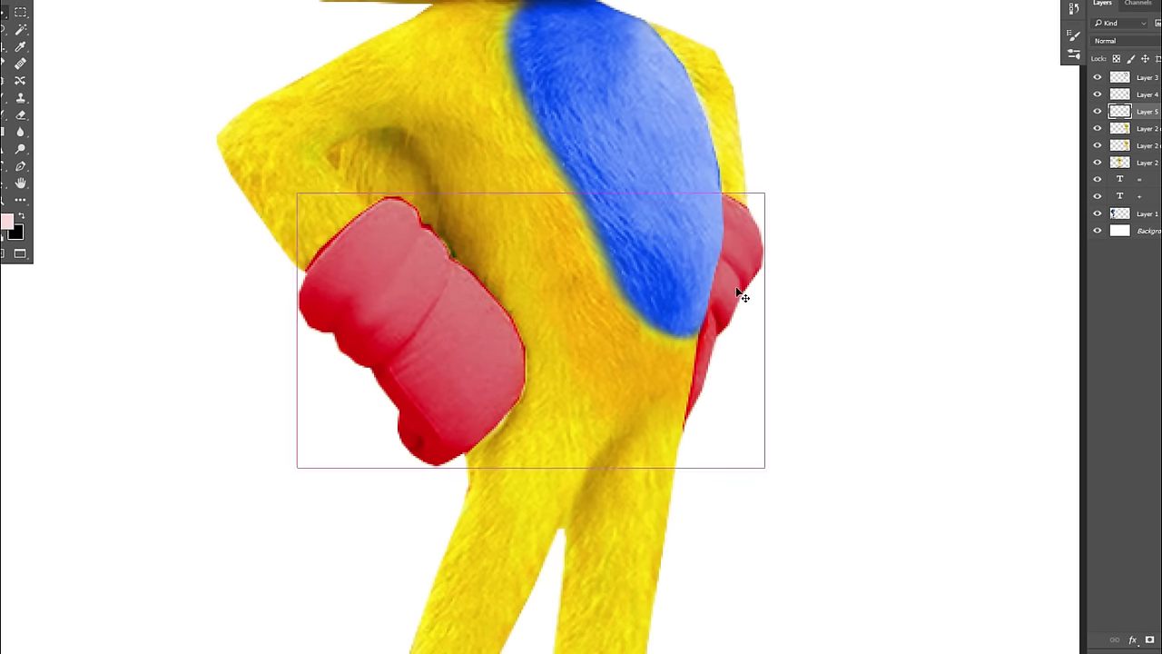
pyautogui.hotkey('ctrl', 'l')
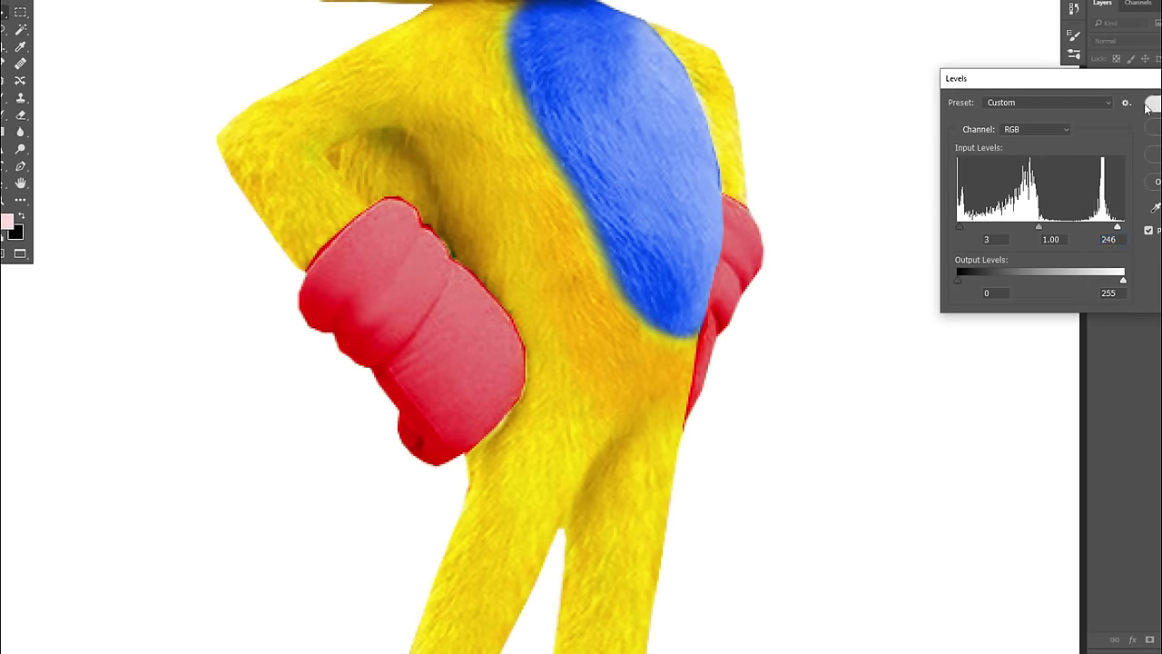
pyautogui.press('Return')
# Step: Trace the near glove's edge just inside its dark red rim with the Pen tool and convert the path to a selection
pyautogui.hotkey('ctrl', '+')
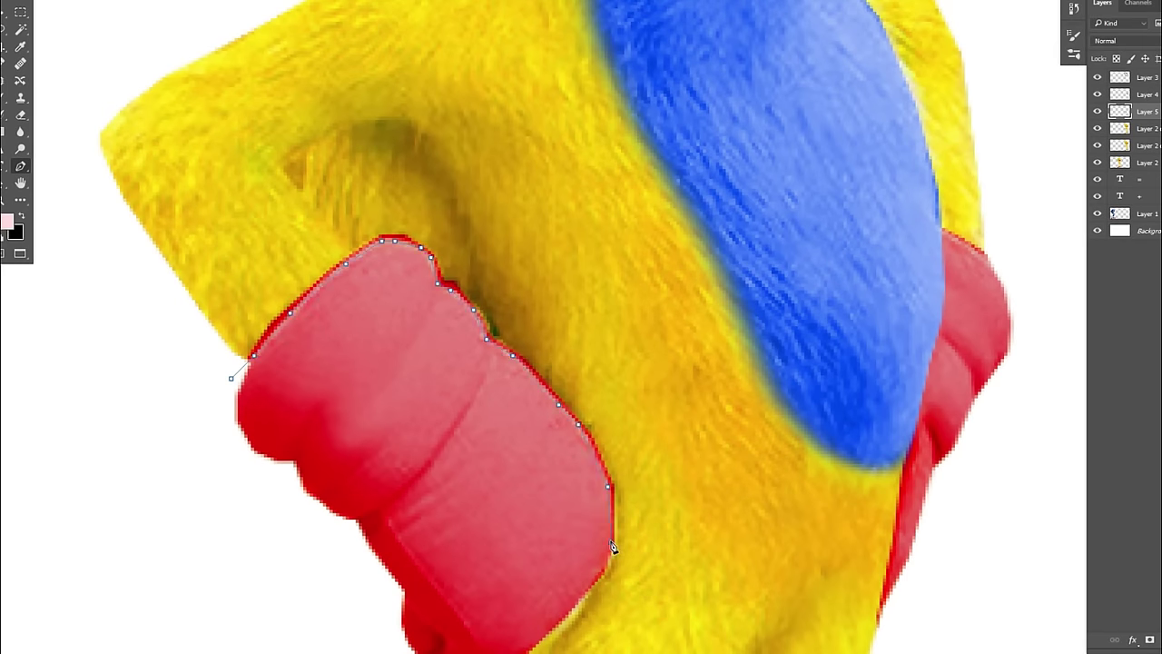
pyautogui.hotkey('ctrl', 'Return')
pyautogui.hotkey('ctrl', '-')
pyautogui.hotkey('ctrl', '-')
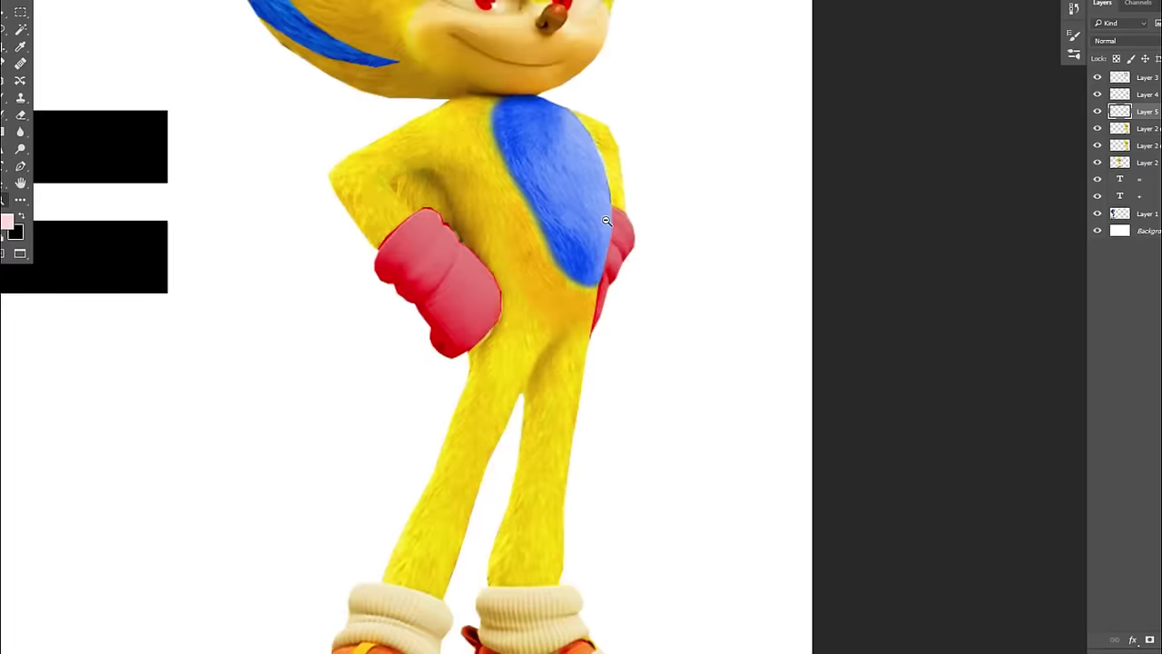
# Step: Deepen the red of the gloves with another Levels adjustment
pyautogui.hotkey('ctrl', 'l')
pyautogui.press('Return')
pyautogui.hotkey('ctrl', '+')
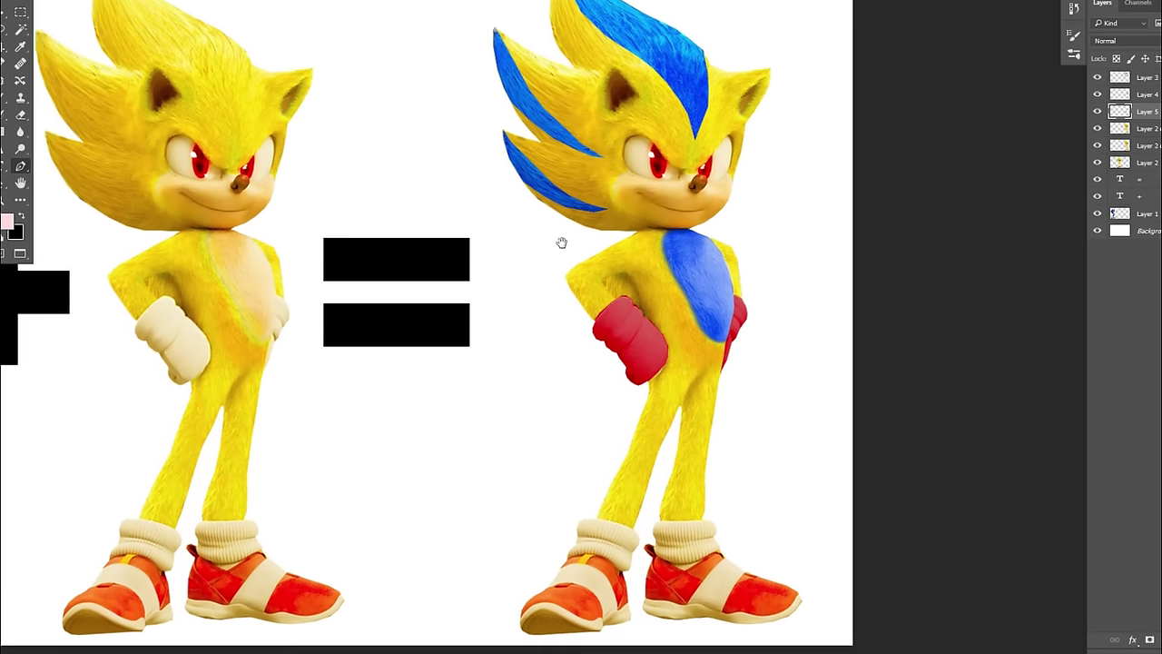
# Step: Brighten the red gloves with a Levels adjustment that lowers the white input level
pyautogui.hotkey('ctrl', 'l')
pyautogui.moveTo(1123, 226); pyautogui.dragTo(1071, 241)
pyautogui.press('Return')
# Step: Trace a tapering strip along the near leg's inner side, from crotch to sock, with the Pen tool and convert it to a selection
pyautogui.press('p')
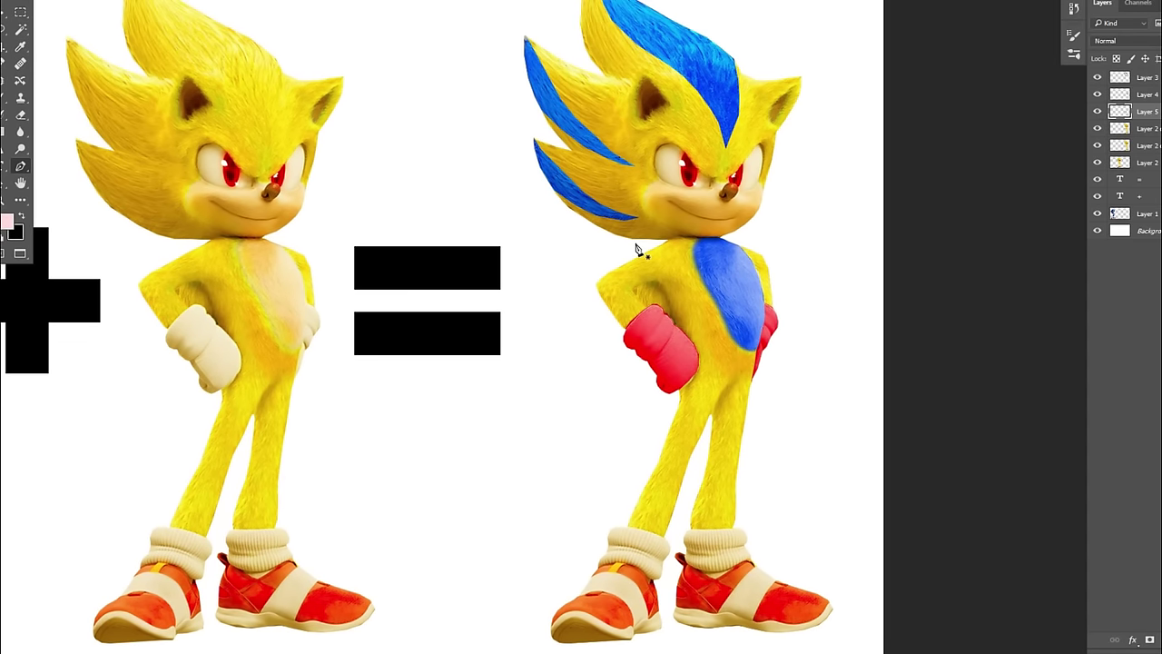
pyautogui.hotkey('ctrl', '+')
pyautogui.hotkey('ctrl', '+')
pyautogui.hotkey('ctrl', '+')
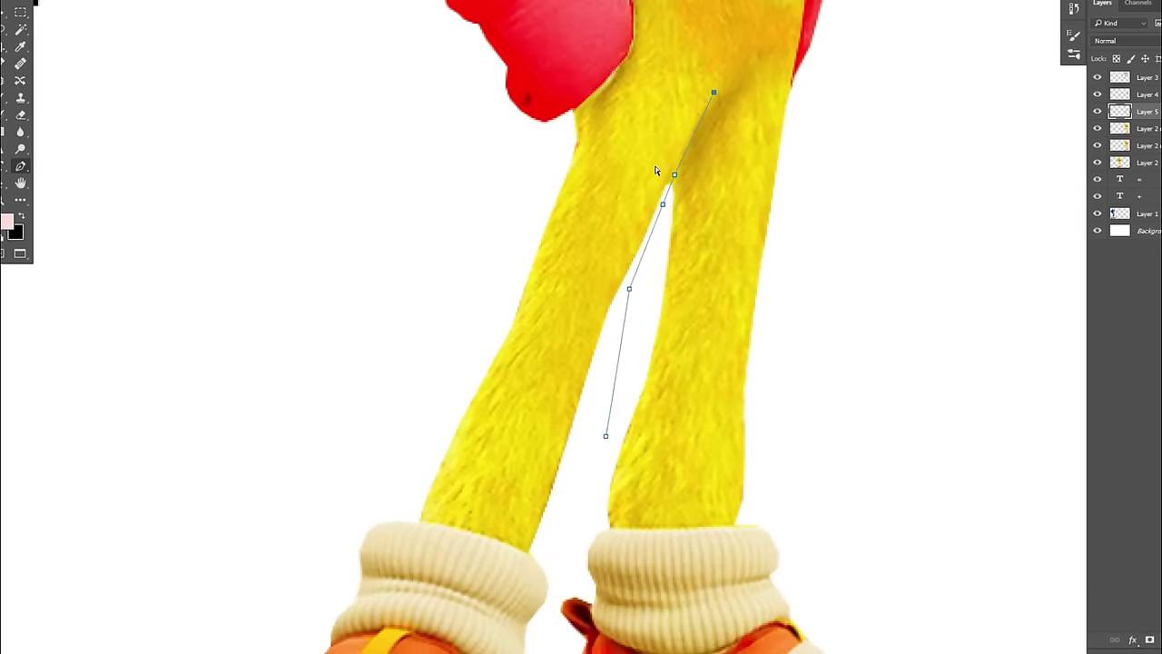
pyautogui.hotkey('ctrl', 'Return')
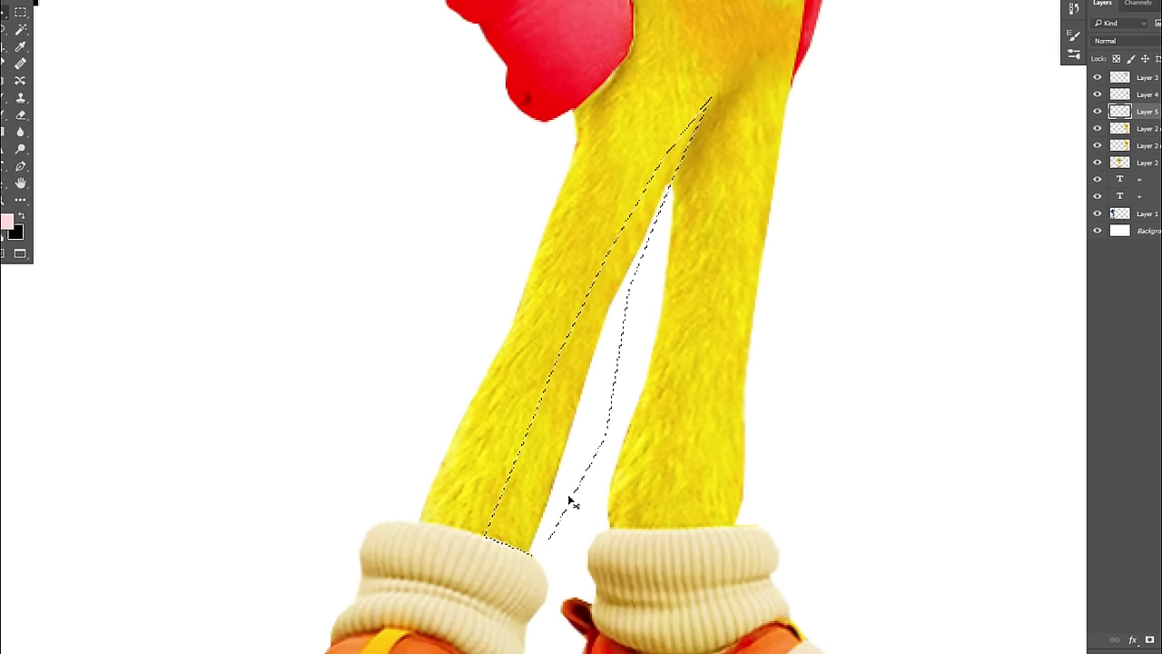
# Step: Trace a matching strip along the far leg's inner side down to the sock and add it to the selection
pyautogui.click(573, 541)
pyautogui.click(596, 488)
pyautogui.click(628, 396)
pyautogui.click(649, 284)
pyautogui.click(677, 169)
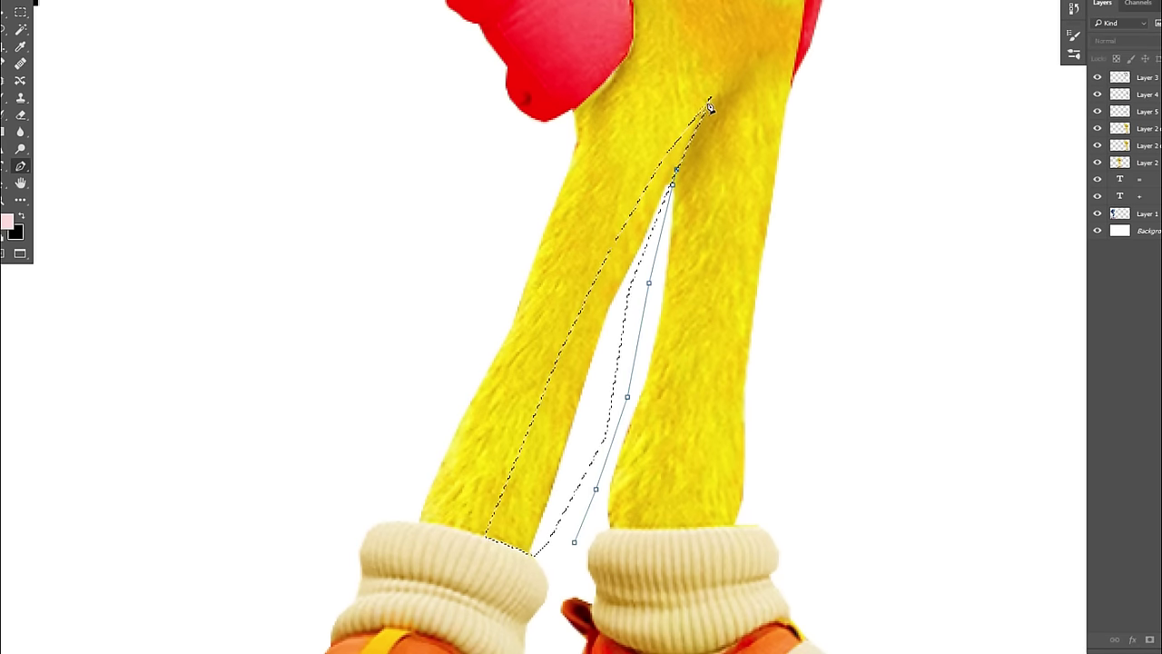
pyautogui.click(671, 490)
pyautogui.click(671, 528)
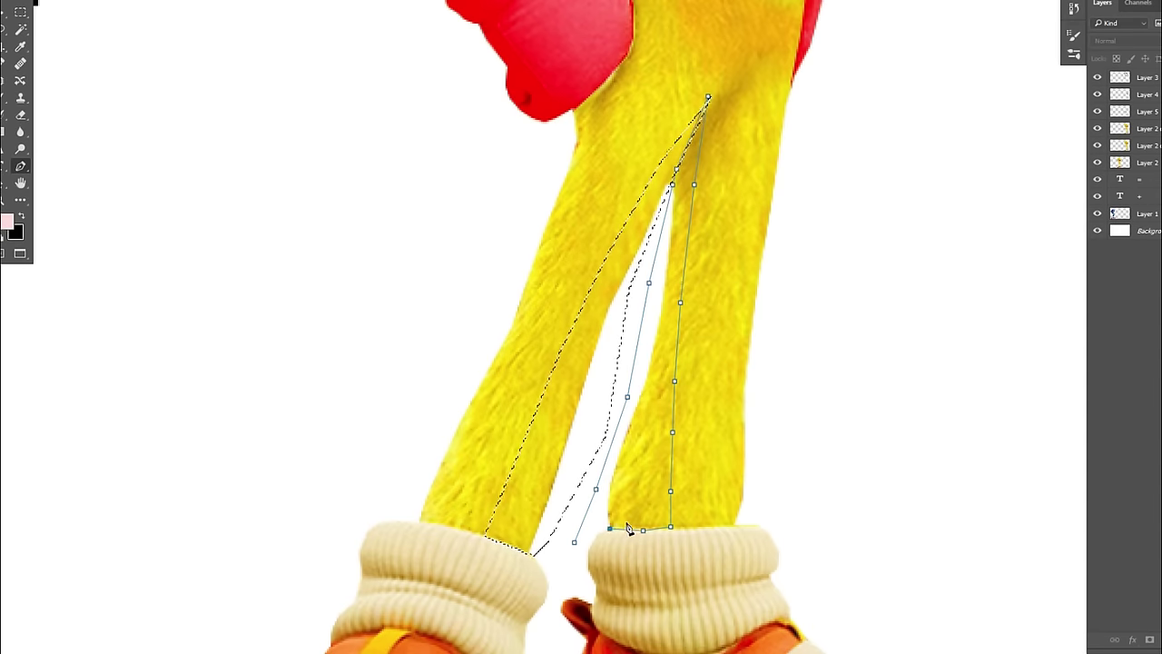
pyautogui.hotkey('ctrl', 'shift', 'Return')
# Step: Copy the selected leg strips to a new layer and recolor them blue with Hue/Saturation at +165, +28 and lightness +10
pyautogui.hotkey('ctrl', 'j')
pyautogui.hotkey('ctrl', 'u')
pyautogui.moveTo(987, 344); pyautogui.dragTo(1046, 348)
pyautogui.moveTo(983, 409); pyautogui.dragTo(992, 408)
pyautogui.moveTo(1038, 377); pyautogui.dragTo(1035, 380)
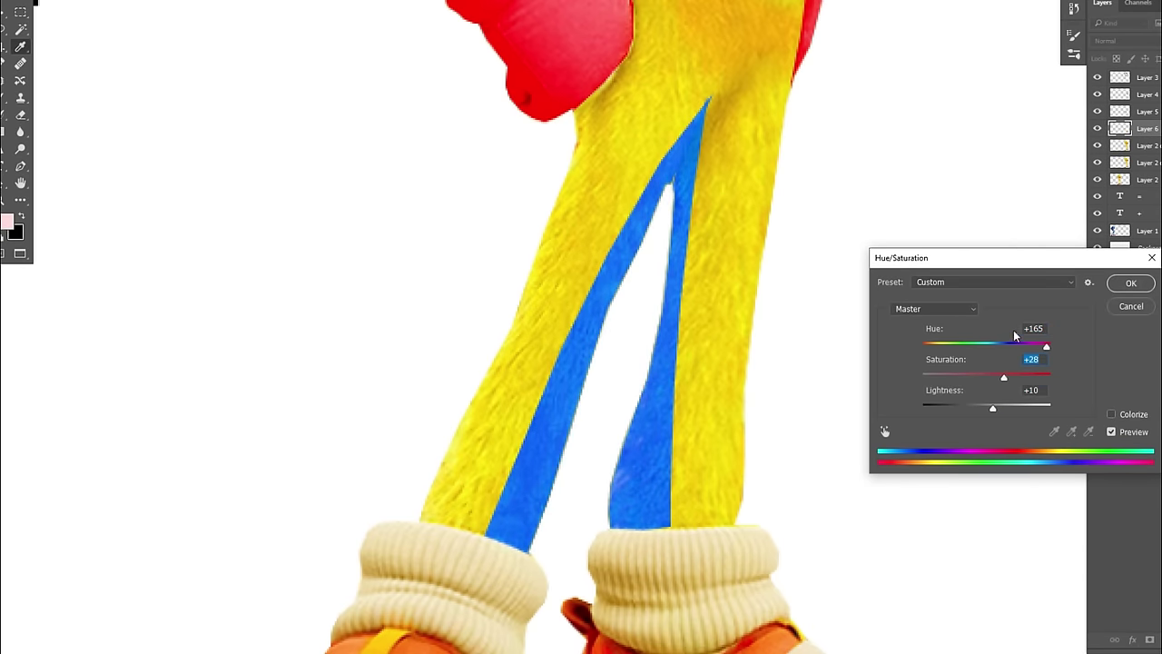
pyautogui.press('Return')
# Step: Adjust the leg stripes with Color Balance, using +42 toward blue in the highlights
pyautogui.hotkey('ctrl', 'n')
pyautogui.press('Escape')
pyautogui.hotkey('ctrl', 'b')
pyautogui.moveTo(991, 139); pyautogui.dragTo(1018, 142)
pyautogui.click(1028, 177)
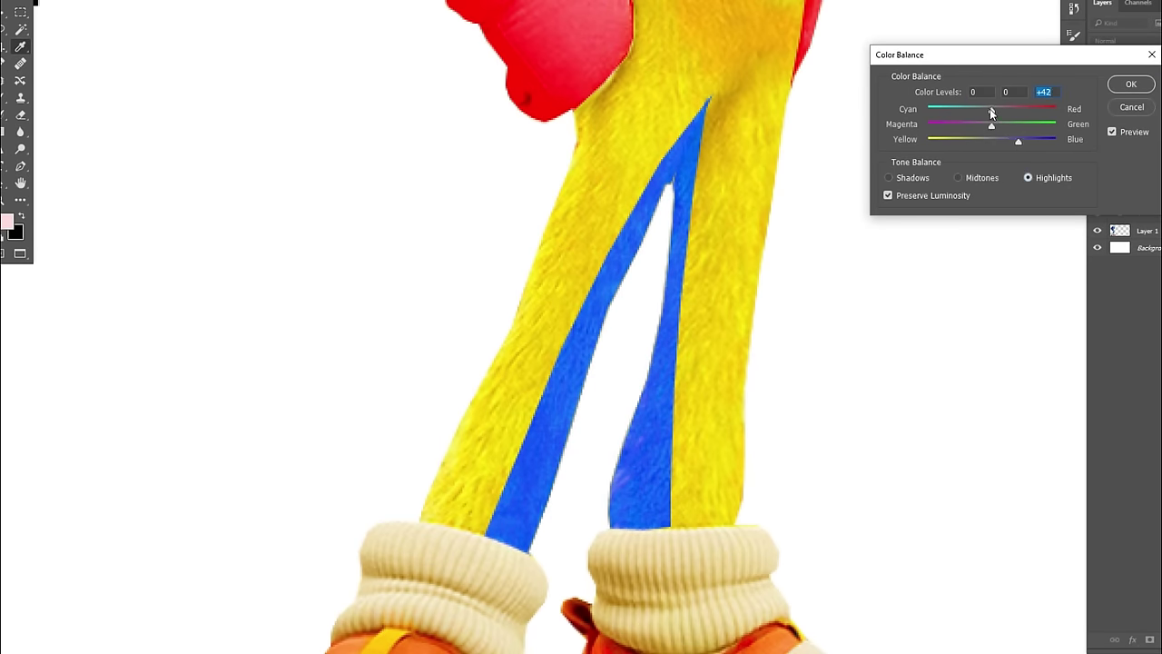
pyautogui.hotkey('ctrl', 'z')
pyautogui.hotkey('ctrl', 'z')
pyautogui.press('Return')
pyautogui.hotkey('ctrl', '-')
pyautogui.hotkey('ctrl', '-')
pyautogui.hotkey('ctrl', '-')
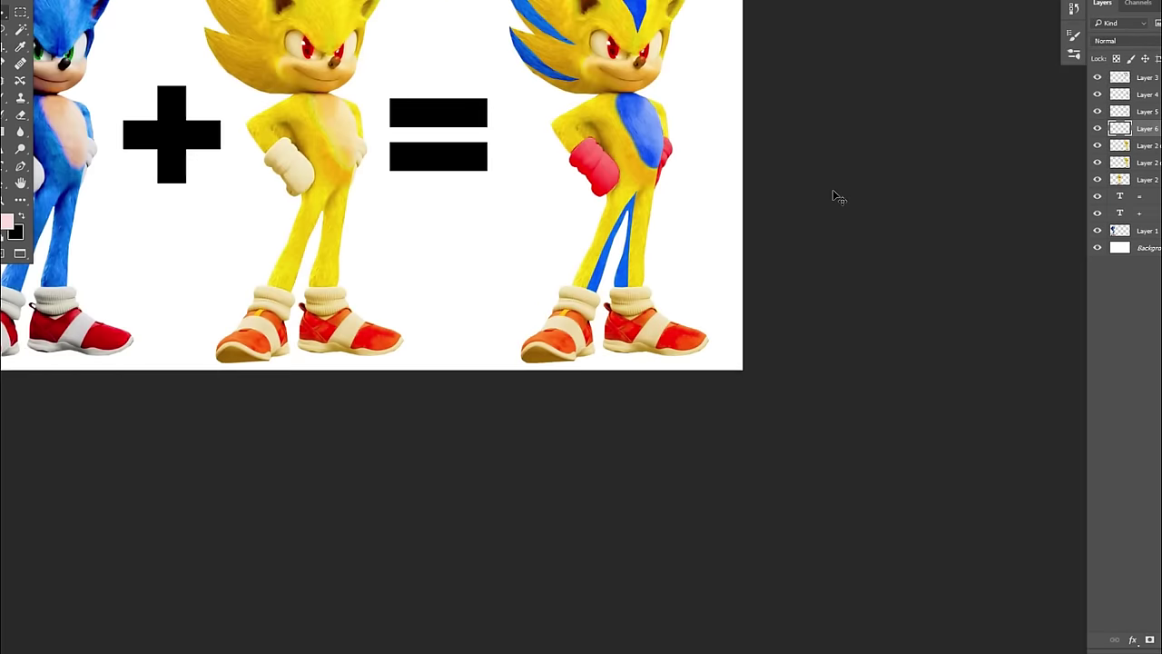
# Step: Try to narrow the upper part of the blue leg stripes by deleting Pen-selected areas along both legs
pyautogui.moveTo(623, 211); pyautogui.dragTo(635, 236)
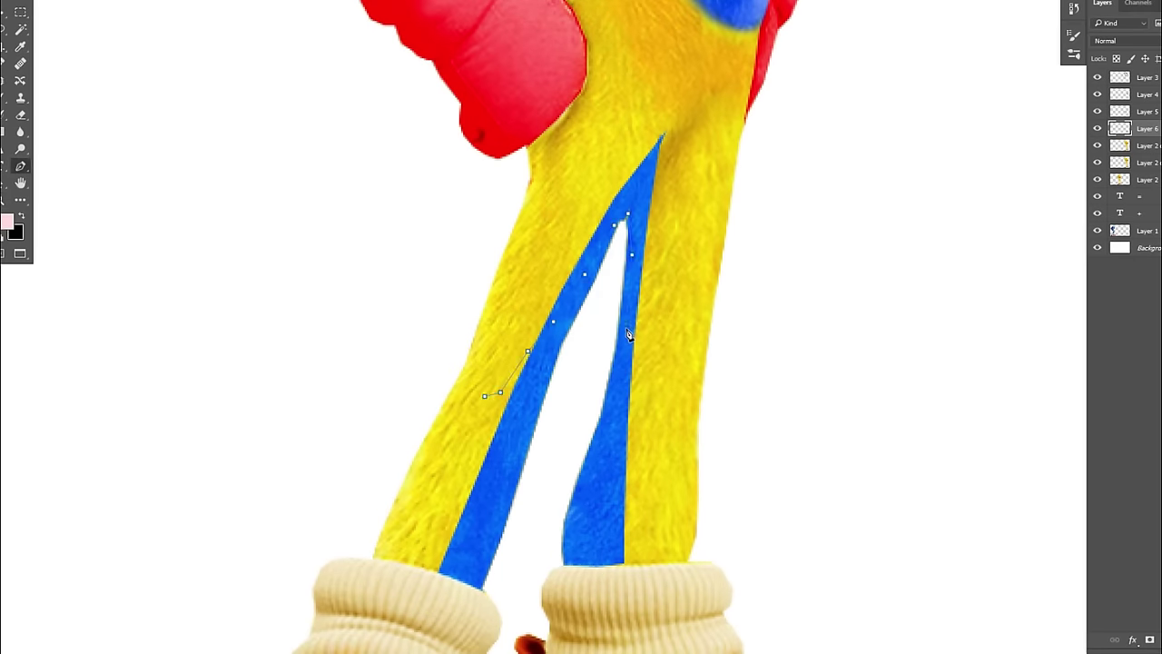
pyautogui.hotkey('ctrl', '-')
pyautogui.hotkey('ctrl', '-')
pyautogui.press('z')
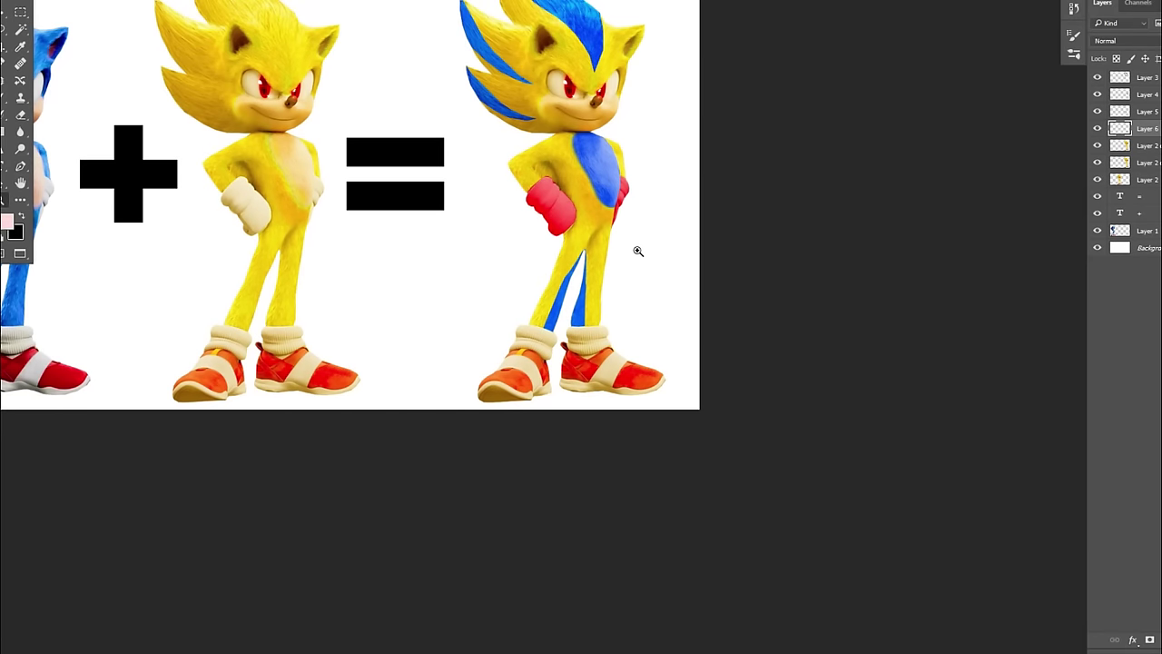
pyautogui.moveTo(631, 255); pyautogui.dragTo(640, 259)
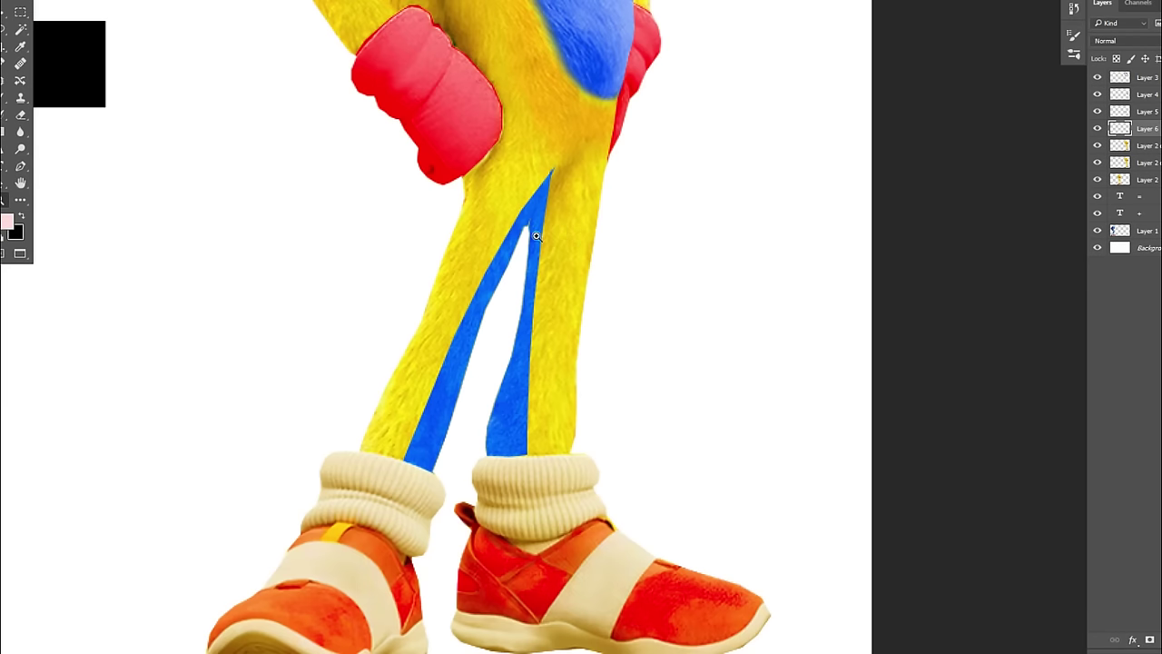
pyautogui.hotkey('ctrl', 'shift', 'd')
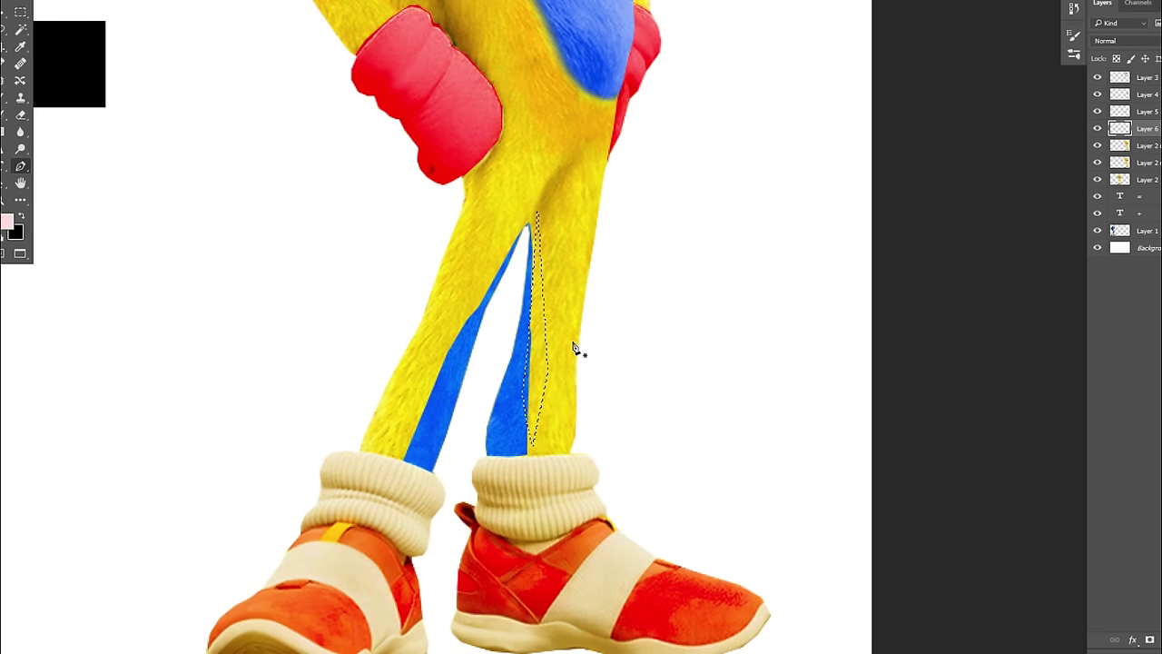
pyautogui.keyDown('alt'); pyautogui.click(549, 322); pyautogui.keyUp('alt')
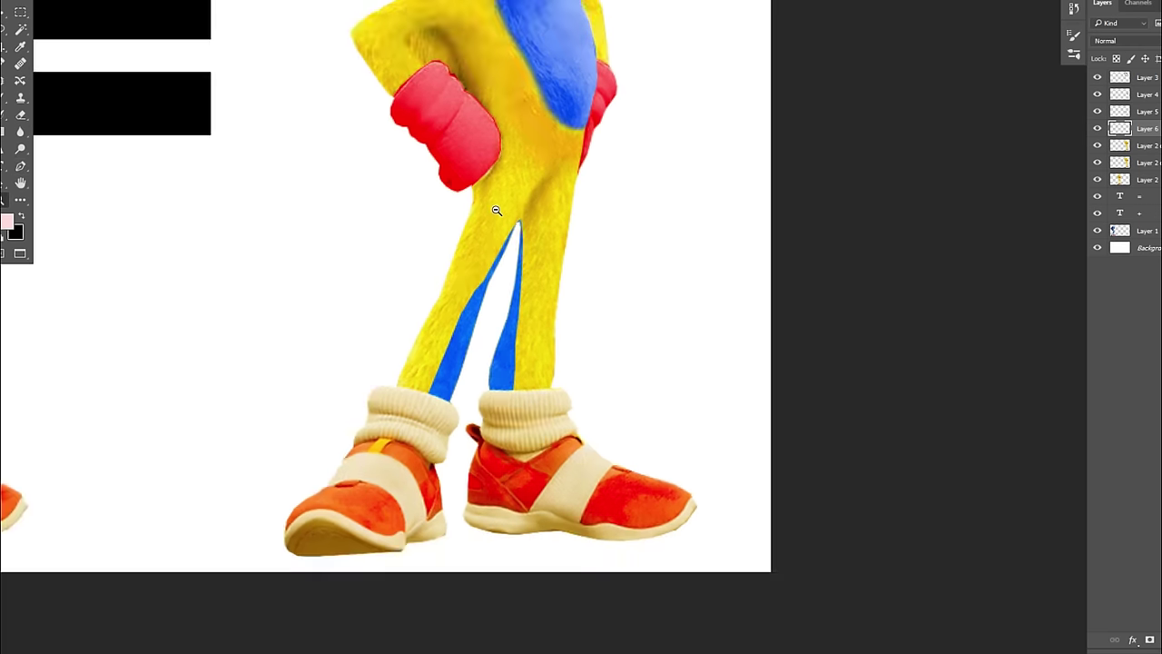
# Step: Try to cut off the pointed tip of the leg stripes above the gap between the legs with a Pen selection
pyautogui.click(482, 191)
pyautogui.click(493, 239)
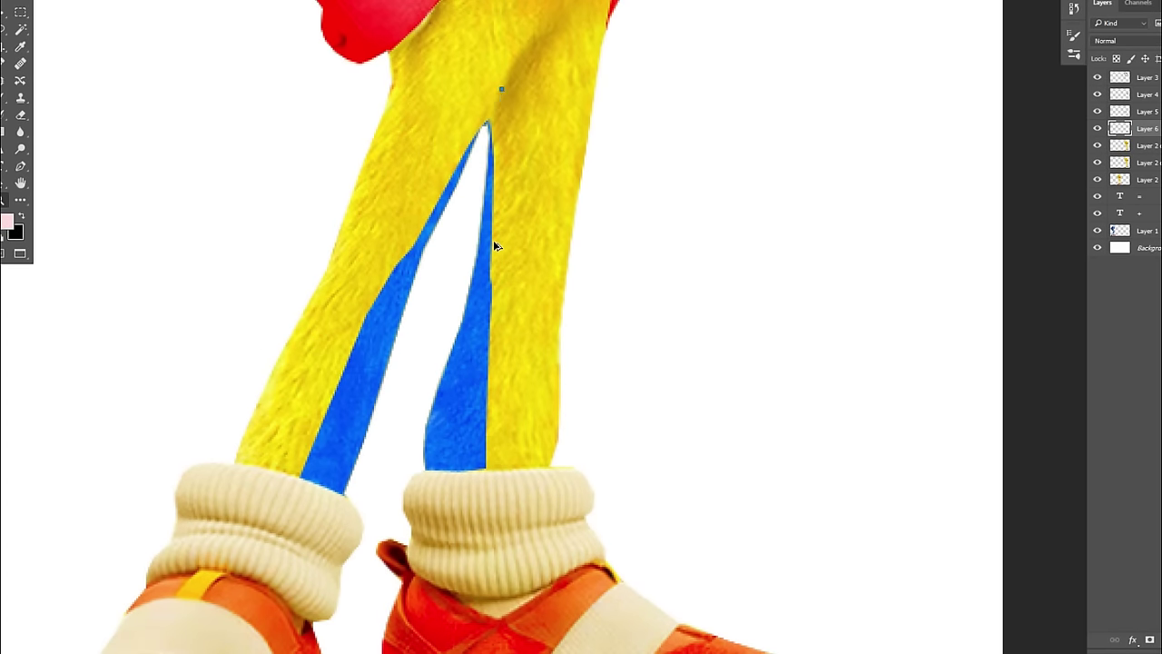
pyautogui.moveTo(488, 122); pyautogui.dragTo(523, 39)
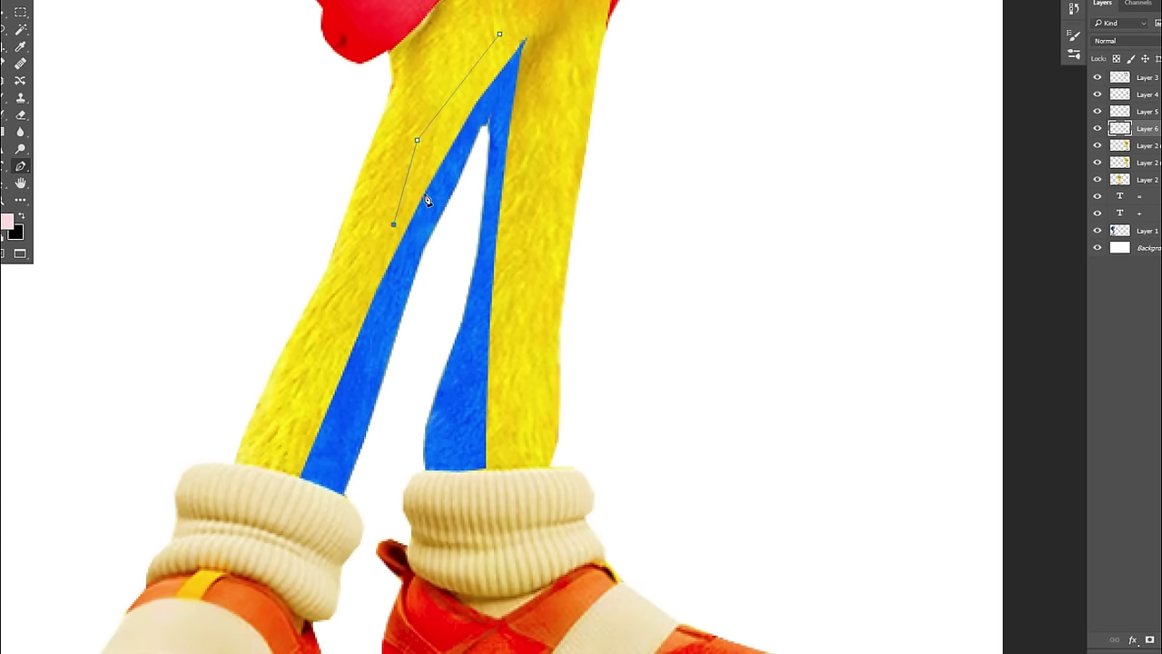
pyautogui.hotkey('ctrl', 'Return')
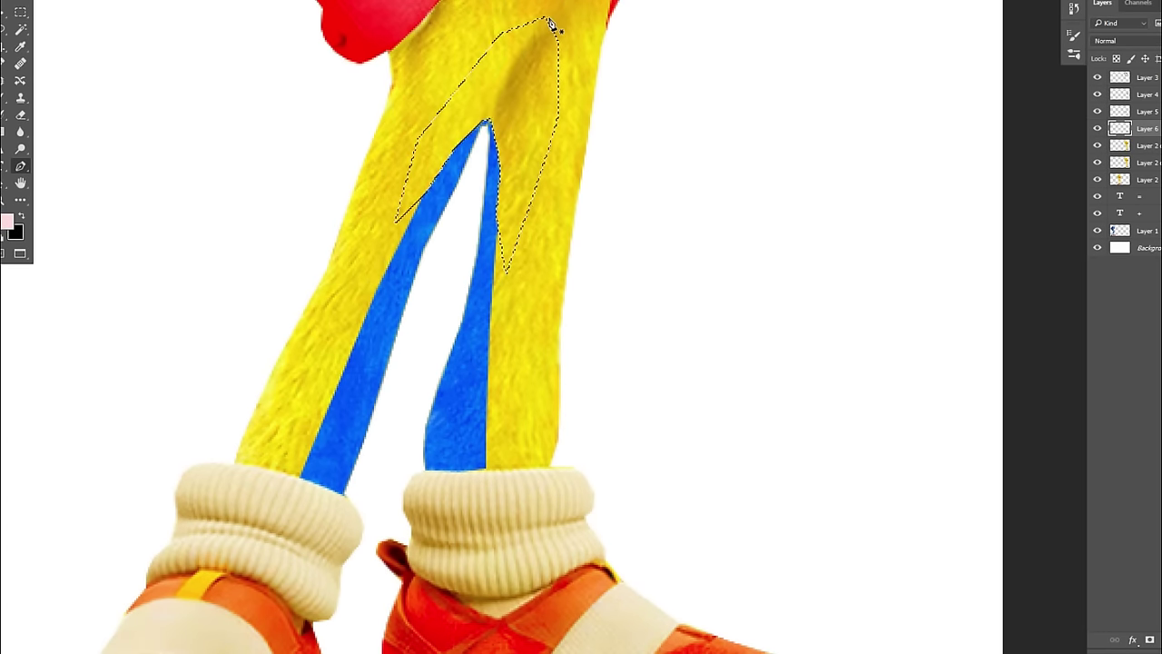
pyautogui.hotkey('ctrl', '0')
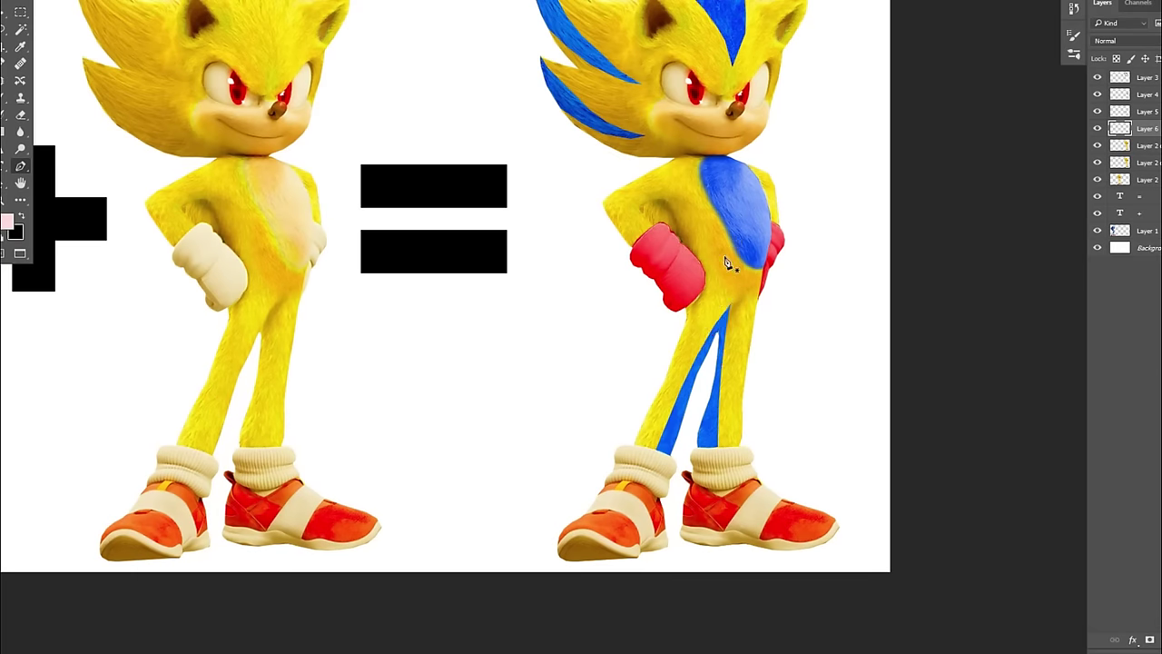
# Step: Outline the outer strip of the near shoulder and arm down to the glove with the Pen tool and convert it to a selection
pyautogui.scroll(2, 727, 263)
pyautogui.scroll(5, 711, 409)
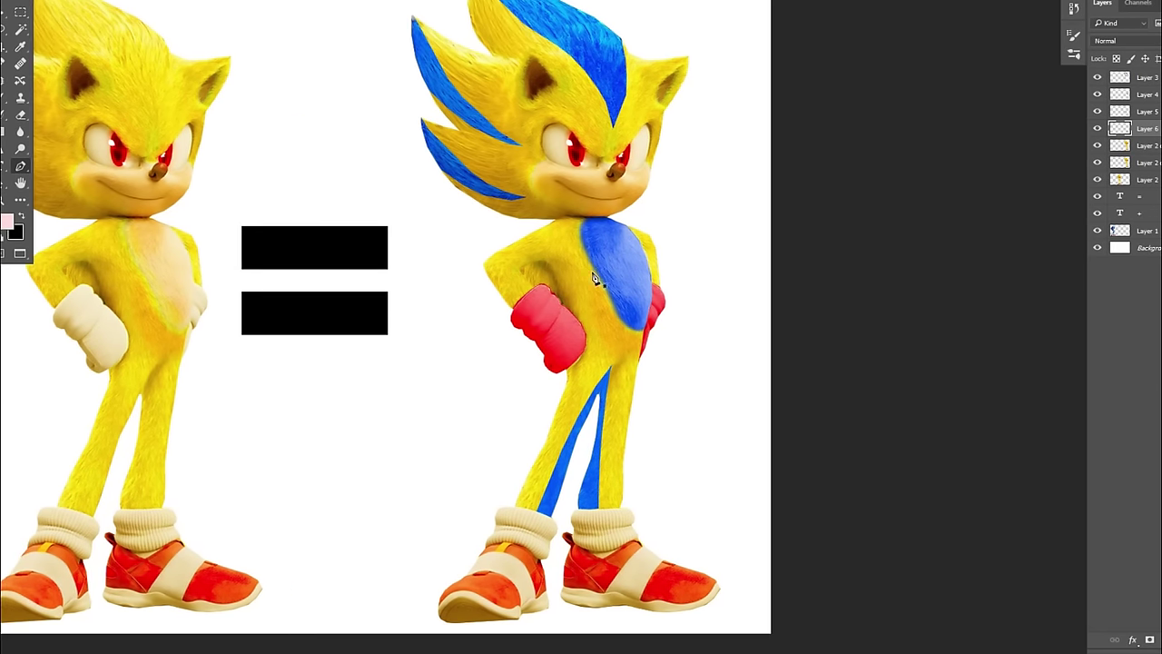
pyautogui.click(563, 426)
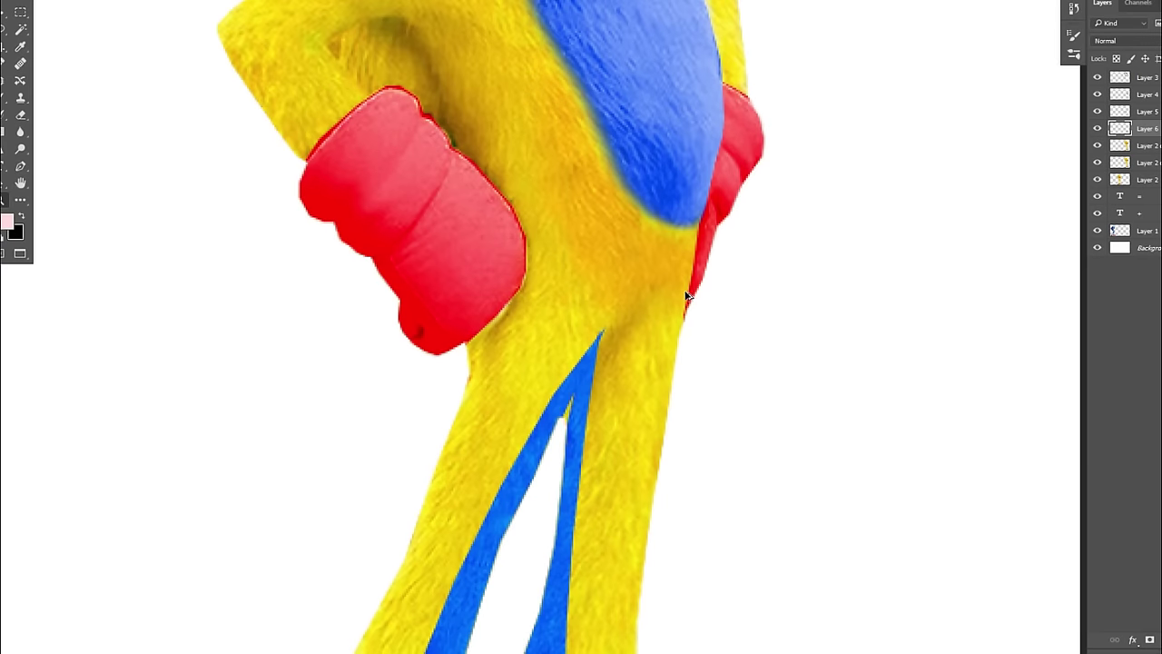
pyautogui.hotkey('ctrl', '0')
pyautogui.scroll(5, 602, 204)
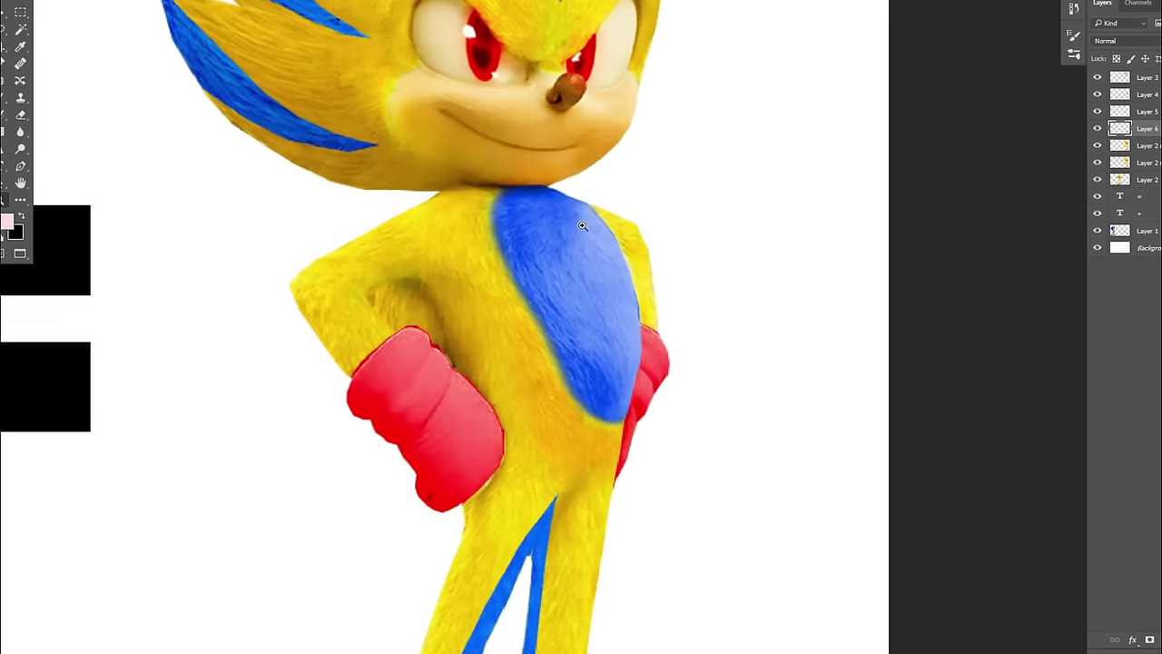
pyautogui.moveTo(244, 232); pyautogui.dragTo(324, 218)
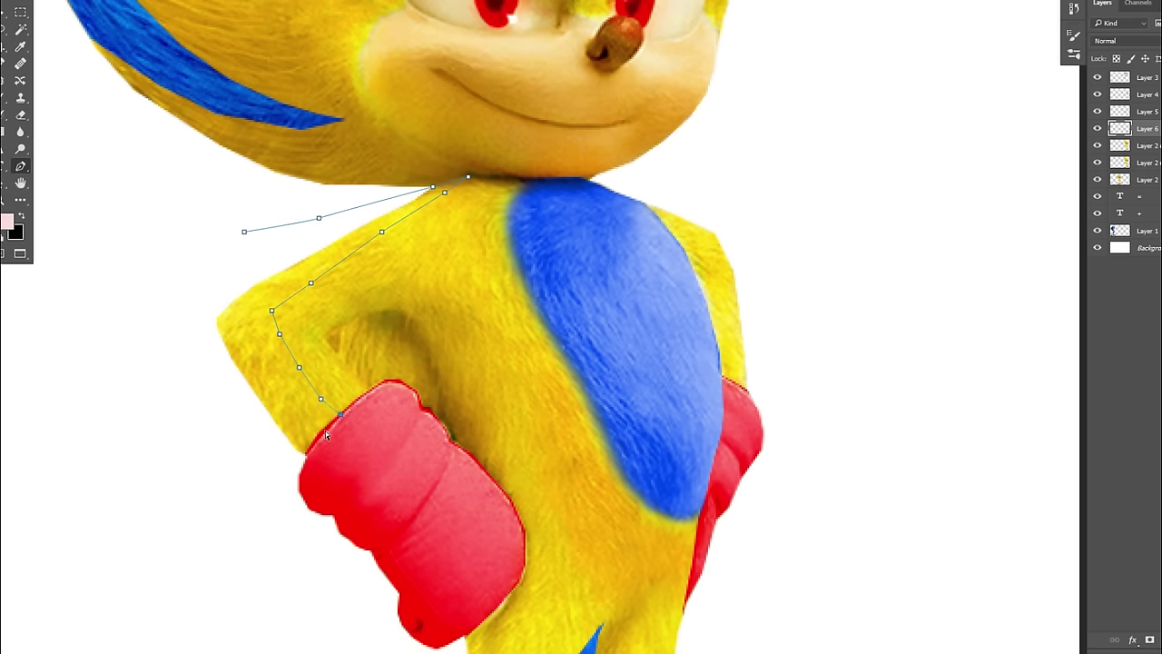
pyautogui.scroll(2, 326, 436)
pyautogui.hotkey('ctrl', 'Return')
pyautogui.hscroll(3, 949, 137)
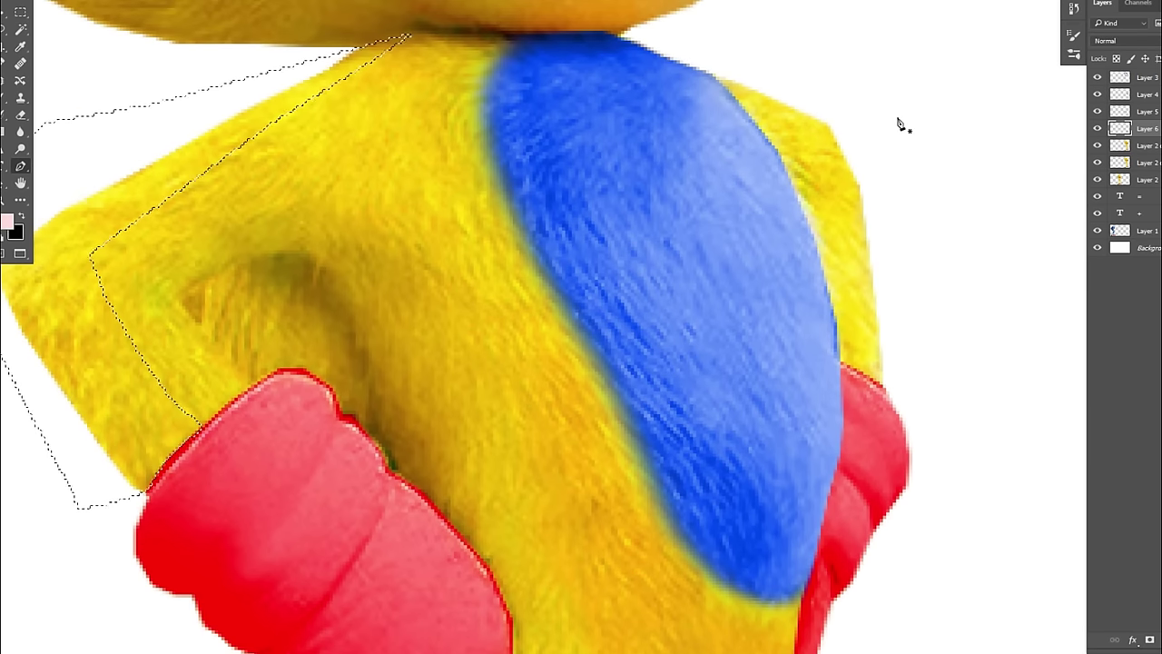
# Step: Outline the outer strip of the far shoulder and arm down to the glove and add it to the selection
pyautogui.moveTo(872, 105); pyautogui.dragTo(947, 105)
pyautogui.moveTo(708, 70); pyautogui.dragTo(716, 85)
pyautogui.click(732, 86)
pyautogui.click(794, 126)
pyautogui.click(814, 143)
pyautogui.click(824, 155)
pyautogui.click(837, 204)
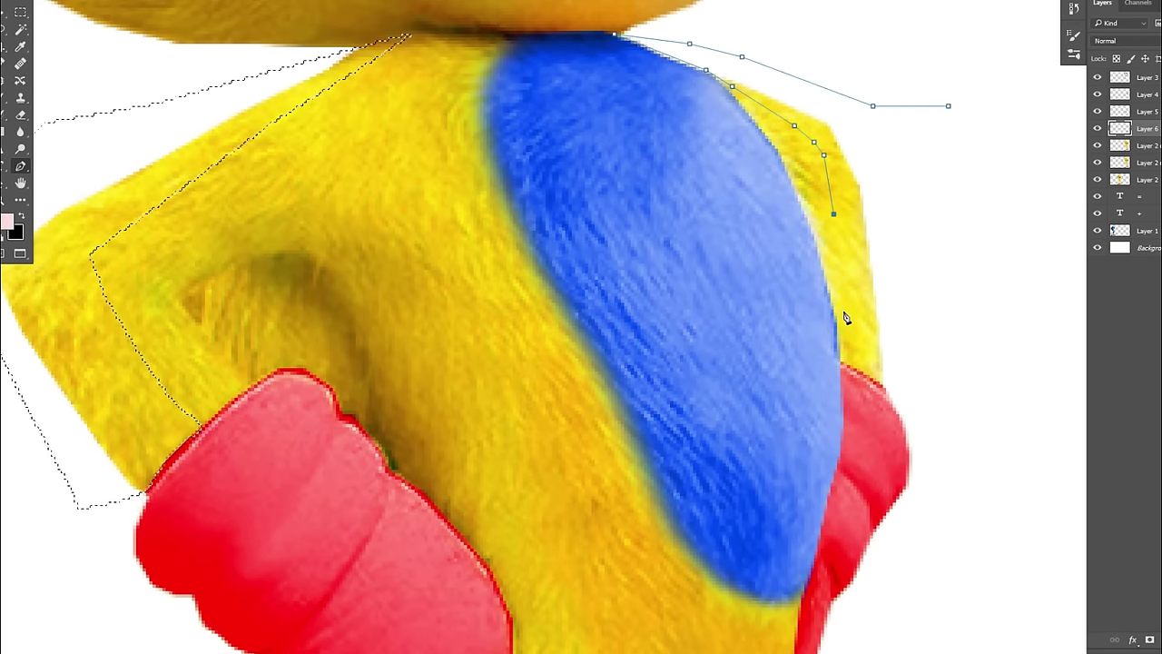
pyautogui.click(850, 298)
pyautogui.click(890, 389)
pyautogui.hotkey('ctrl', 'Return')
pyautogui.scroll(-1, 837, 182)
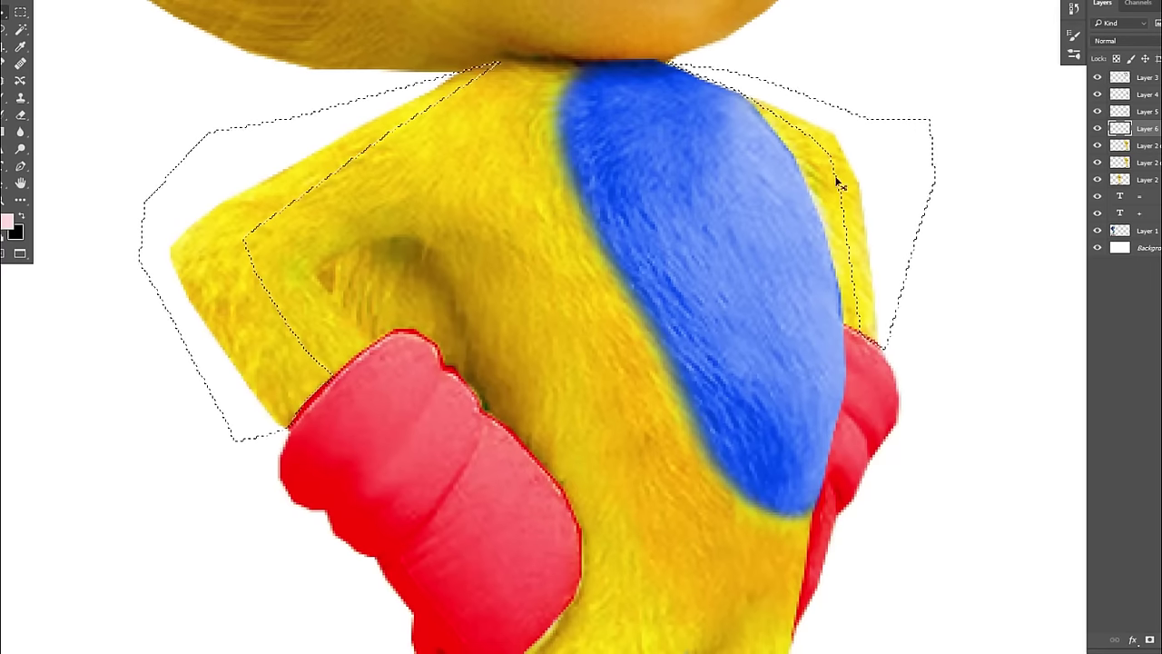
# Step: Copy the selected arm strips to a new layer and recolor them blue with Hue/Saturation, using hue +155 and saturation +33
pyautogui.hotkey('ctrl', 'j')
pyautogui.hotkey('ctrl', 'u')
pyautogui.moveTo(986, 346); pyautogui.dragTo(1043, 346)
pyautogui.moveTo(986, 377); pyautogui.dragTo(1008, 377)
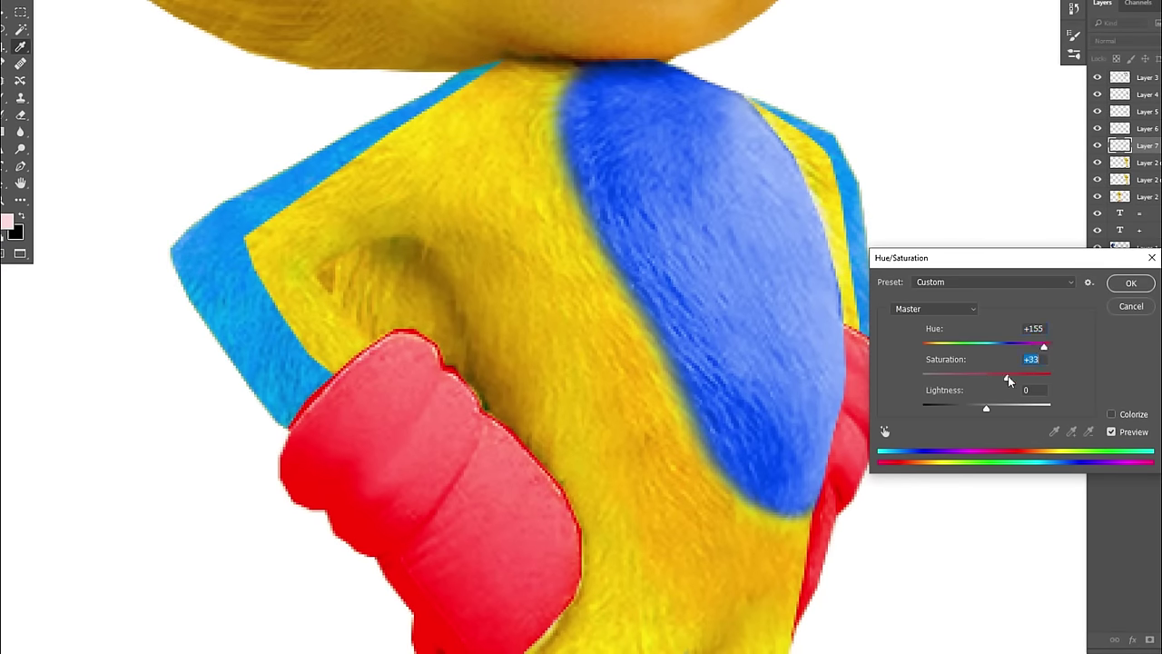
pyautogui.click(1126, 284)
# Step: Refine the arm stripes with Color Balance at +8 toward blue in the midtones and a further Hue/Saturation hue shift of 19
pyautogui.hotkey('ctrl', 'b')
pyautogui.moveTo(992, 141); pyautogui.dragTo(997, 139)
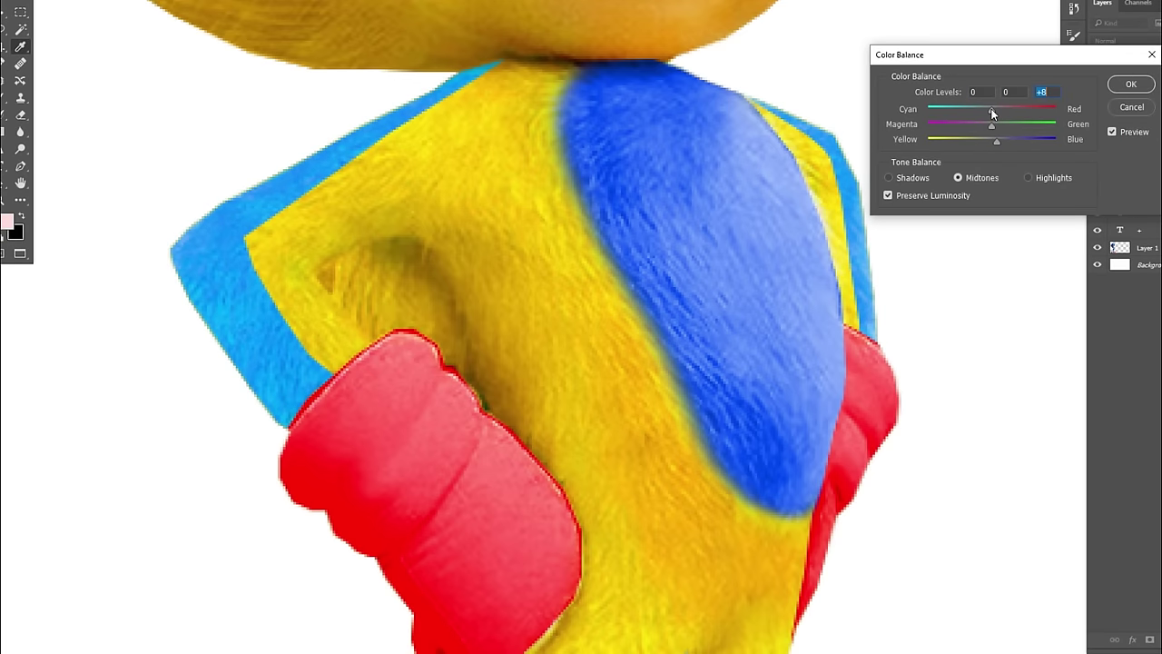
pyautogui.click(1131, 84)
pyautogui.hotkey('ctrl', 'u')
pyautogui.write('19')
pyautogui.click(1131, 283)
pyautogui.scroll(-5, 730, 180)
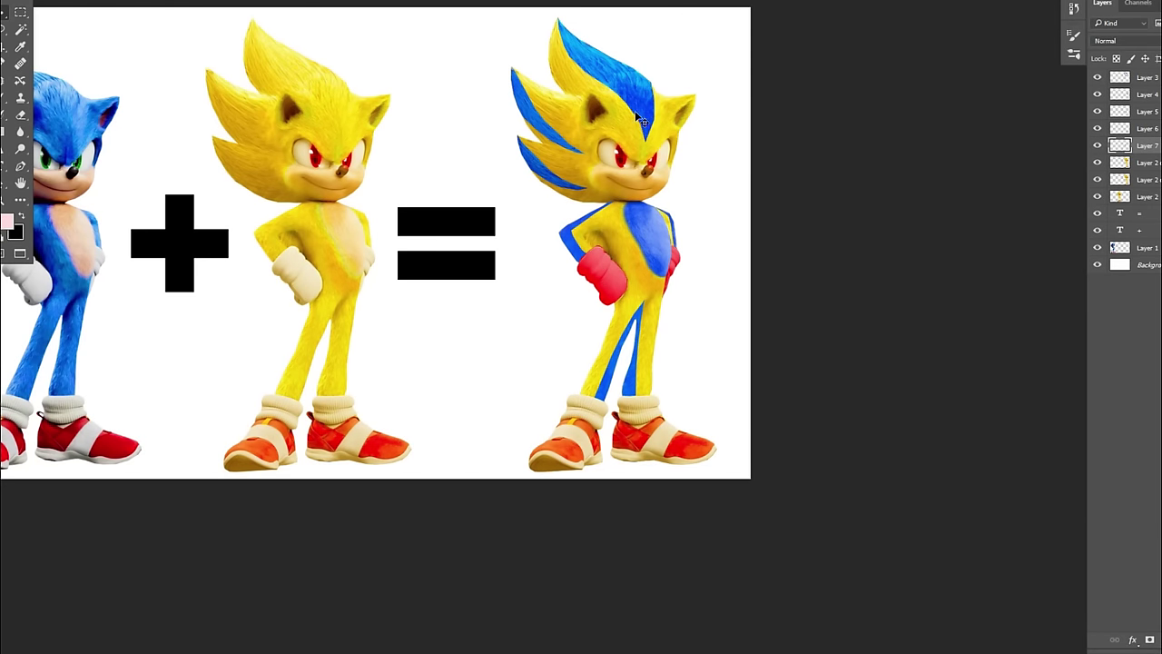
# Step: Trace the tall top quill of the middle yellow Sonic on Layer 2 with the Pen tool and copy it to a new layer
pyautogui.scroll(2, 629, 117)
pyautogui.scroll(4, 341, 241)
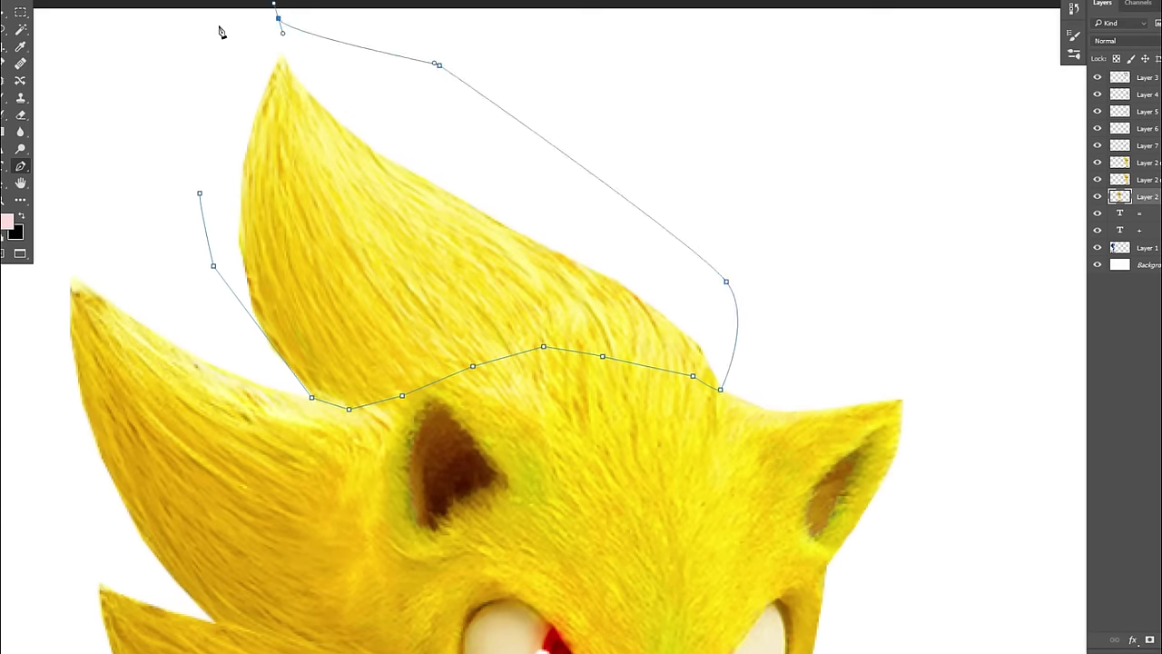
pyautogui.hotkey('ctrl', 'Return')
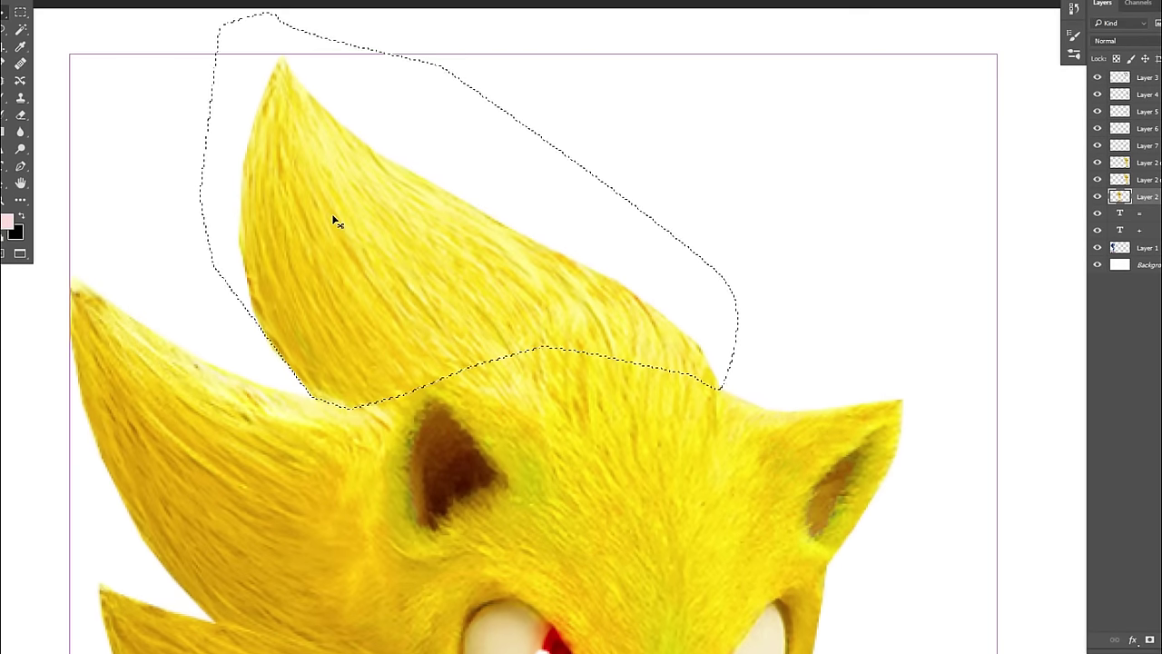
pyautogui.hotkey('ctrl', 'j')
# Step: Move the copied quill to the hybrid's near lower leg, shrink it with Free Transform and rotate it about 31 degrees
pyautogui.scroll(-4, 663, 239)
pyautogui.scroll(2, 278, 213)
pyautogui.moveTo(278, 213); pyautogui.dragTo(441, 446)
pyautogui.scroll(5, 442, 436)
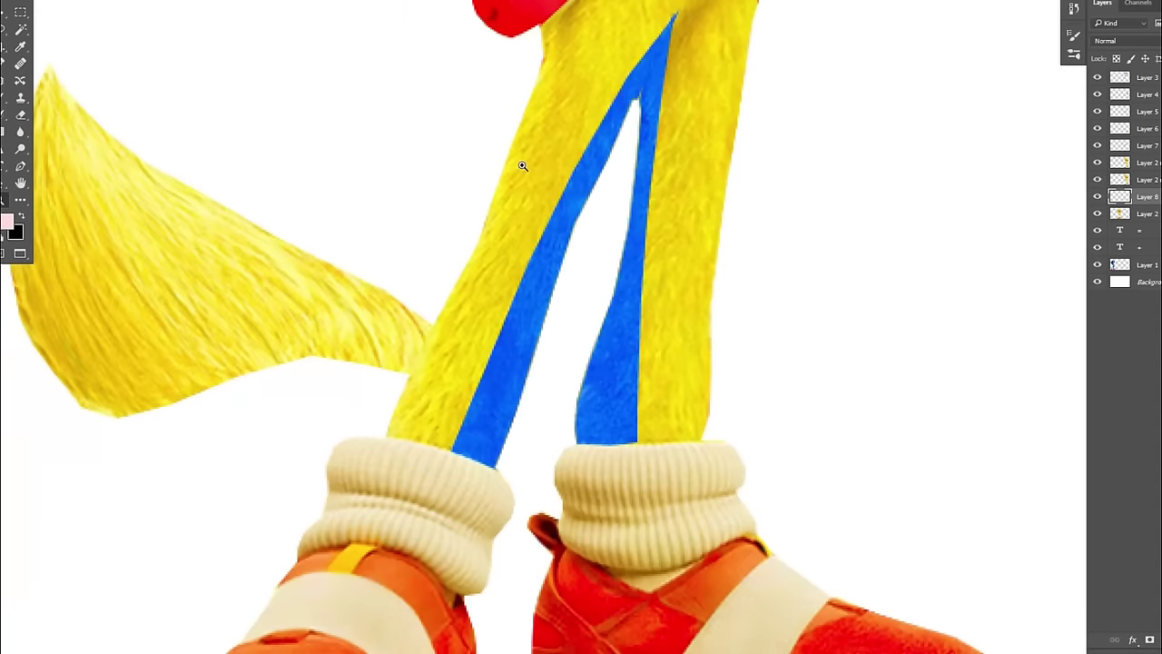
pyautogui.hotkey('ctrl', 't')
pyautogui.moveTo(236, 272); pyautogui.dragTo(493, 285)
pyautogui.moveTo(772, 73); pyautogui.dragTo(516, 205)
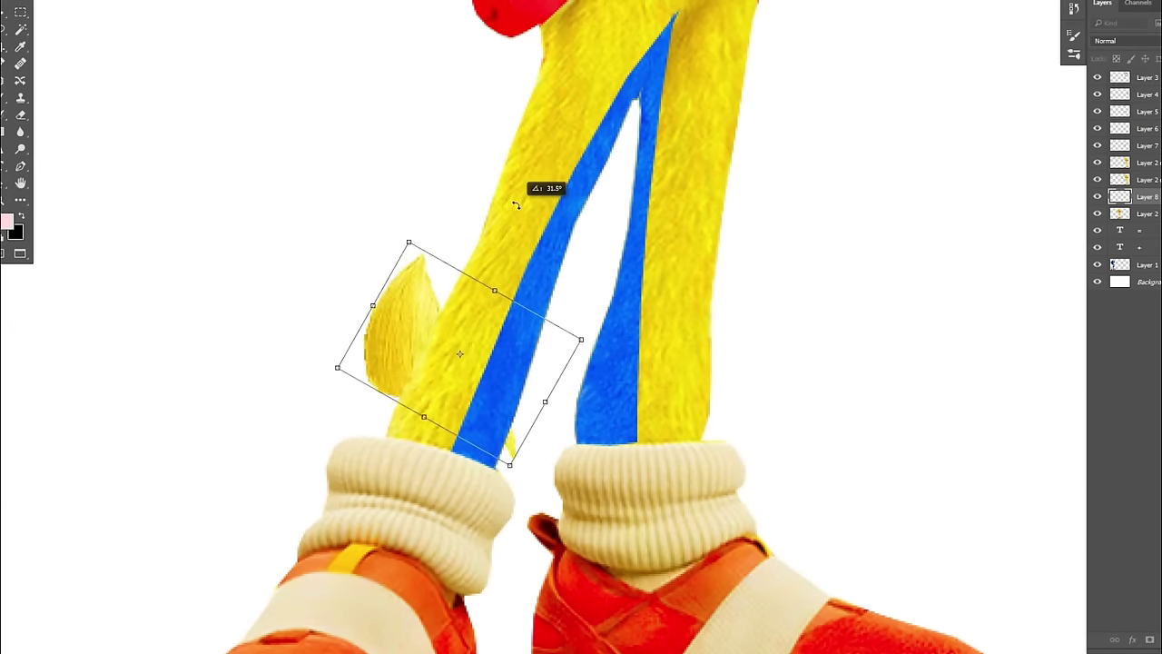
# Step: Skew and distort the quill into a narrow upright spike behind the near leg, just above the sock
pyautogui.moveTo(381, 400); pyautogui.dragTo(360, 417)
pyautogui.moveTo(415, 233); pyautogui.dragTo(370, 215)
pyautogui.moveTo(359, 414); pyautogui.dragTo(358, 423)
pyautogui.moveTo(582, 348); pyautogui.dragTo(591, 228)
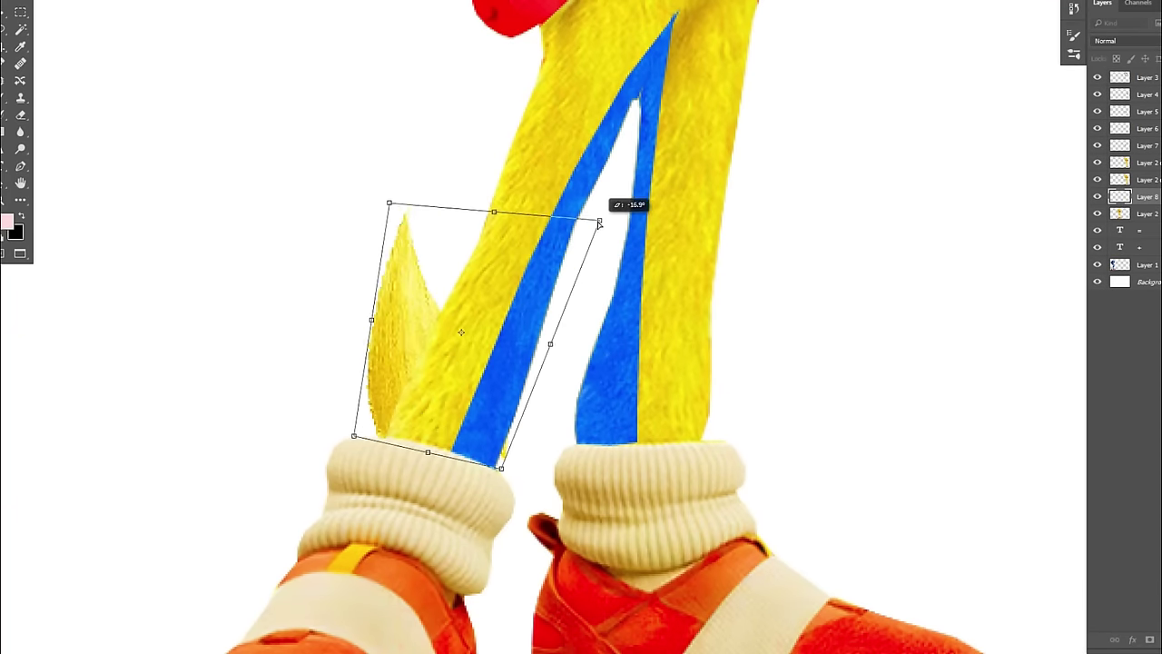
pyautogui.moveTo(389, 203); pyautogui.dragTo(363, 267)
pyautogui.moveTo(532, 254); pyautogui.dragTo(468, 187)
pyautogui.press('Return')
# Step: Duplicate the spike twice up the back of the near leg, scaling each copy smaller than the one below
pyautogui.keyDown('alt'); pyautogui.moveTo(411, 348); pyautogui.dragTo(451, 218); pyautogui.keyUp('alt')
pyautogui.hotkey('ctrl', 't')
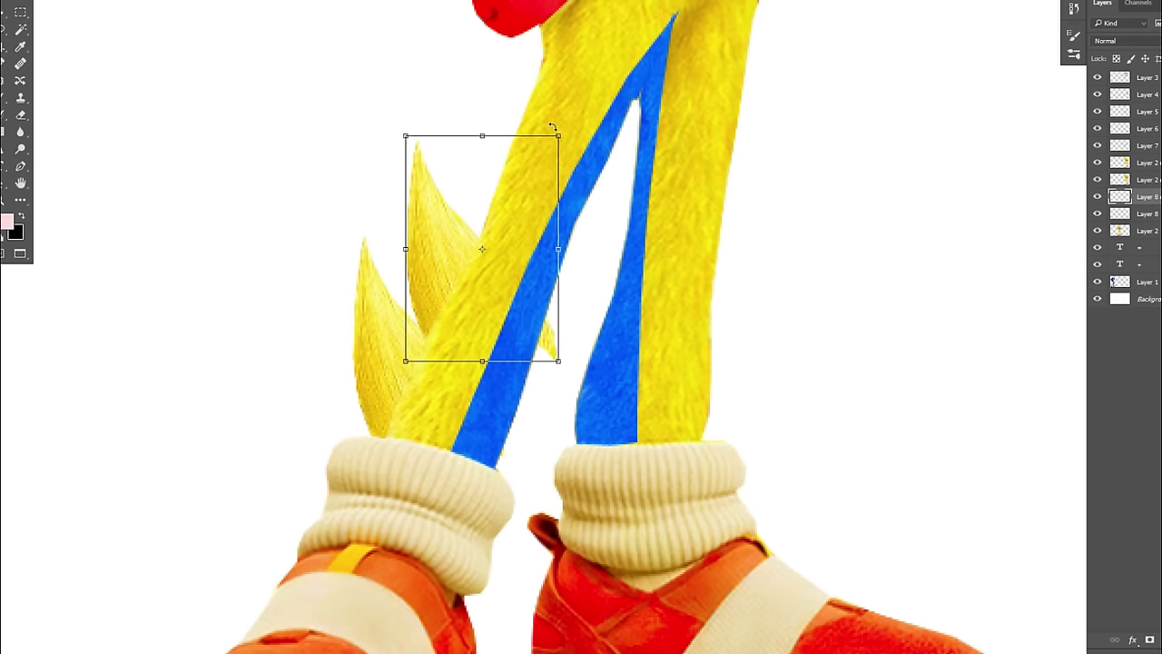
pyautogui.moveTo(558, 135); pyautogui.dragTo(511, 194)
pyautogui.moveTo(437, 283); pyautogui.dragTo(473, 217)
pyautogui.moveTo(550, 299); pyautogui.dragTo(526, 285)
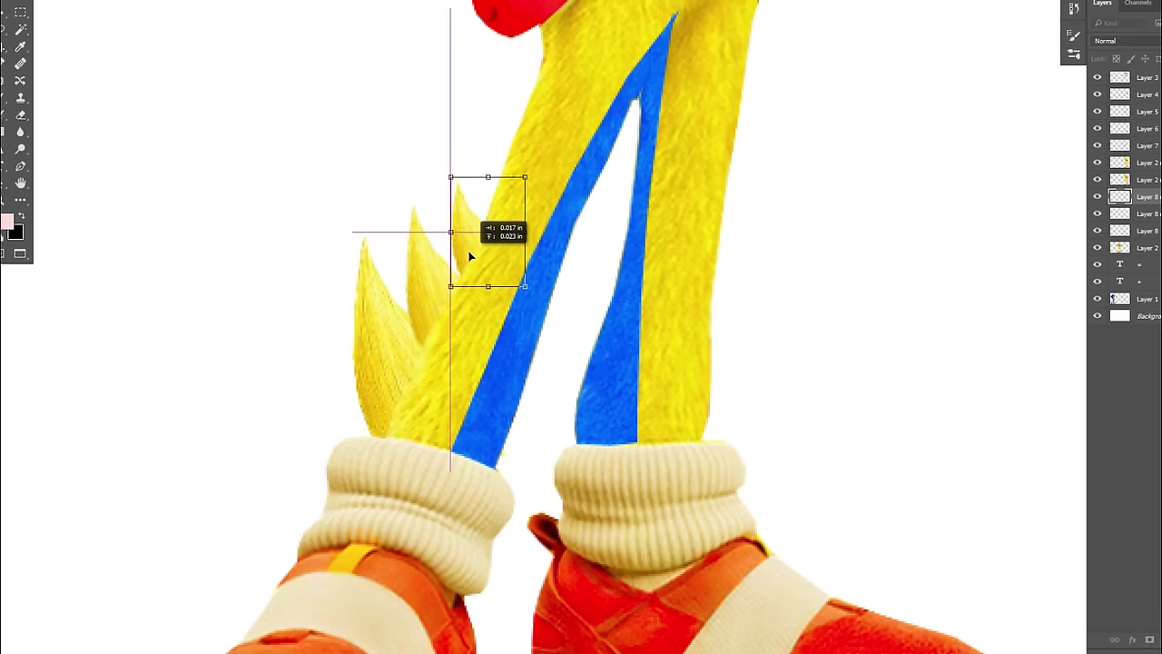
pyautogui.scroll(-5, 695, 247)
pyautogui.scroll(5, 382, 415)
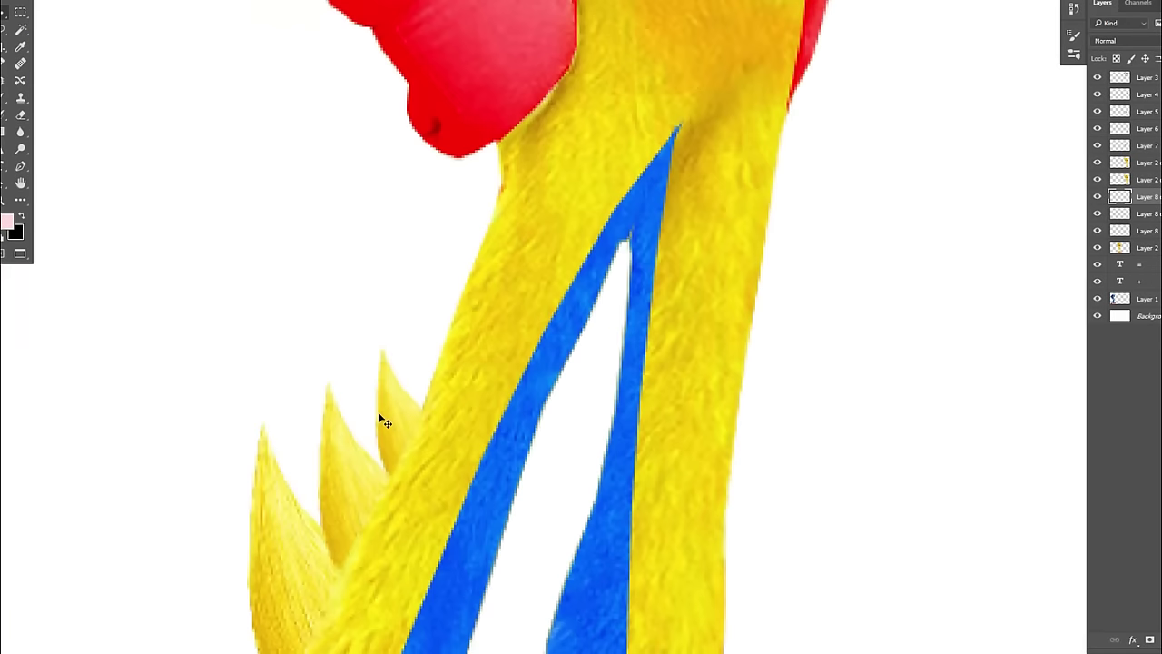
# Step: Recolour the three yellow spikes on the hybrid's near leg blue with Hue/Saturation at hue +172
pyautogui.scroll(-5, 472, 236)
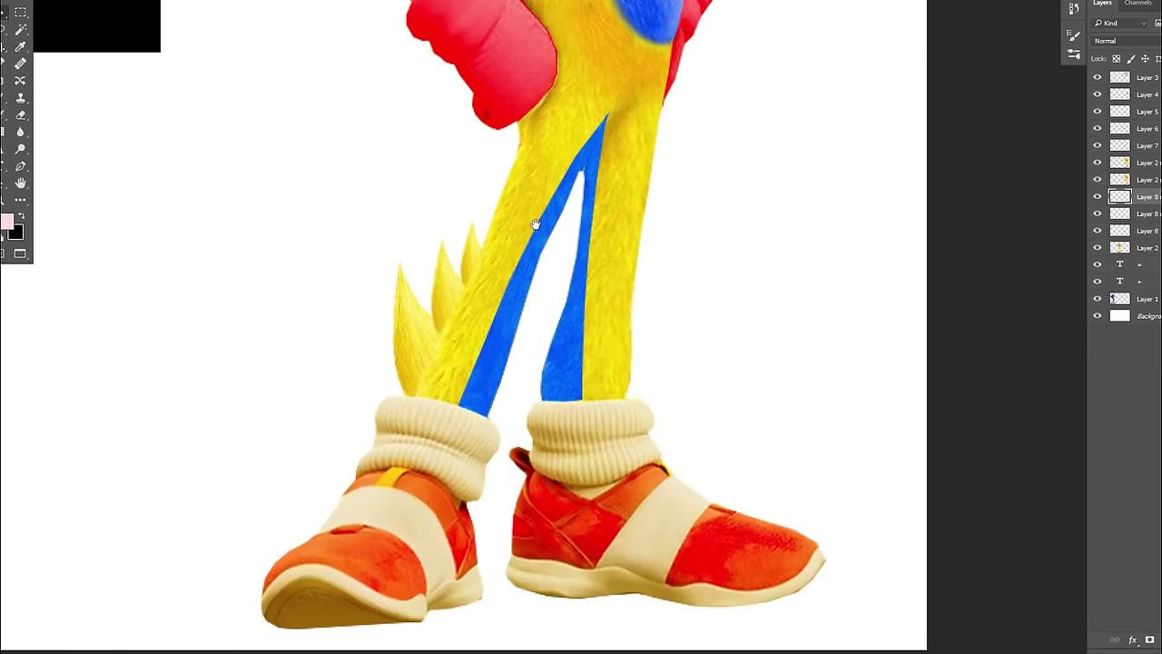
pyautogui.scroll(2, 557, 203)
pyautogui.scroll(-3, 586, 393)
pyautogui.scroll(2, 587, 396)
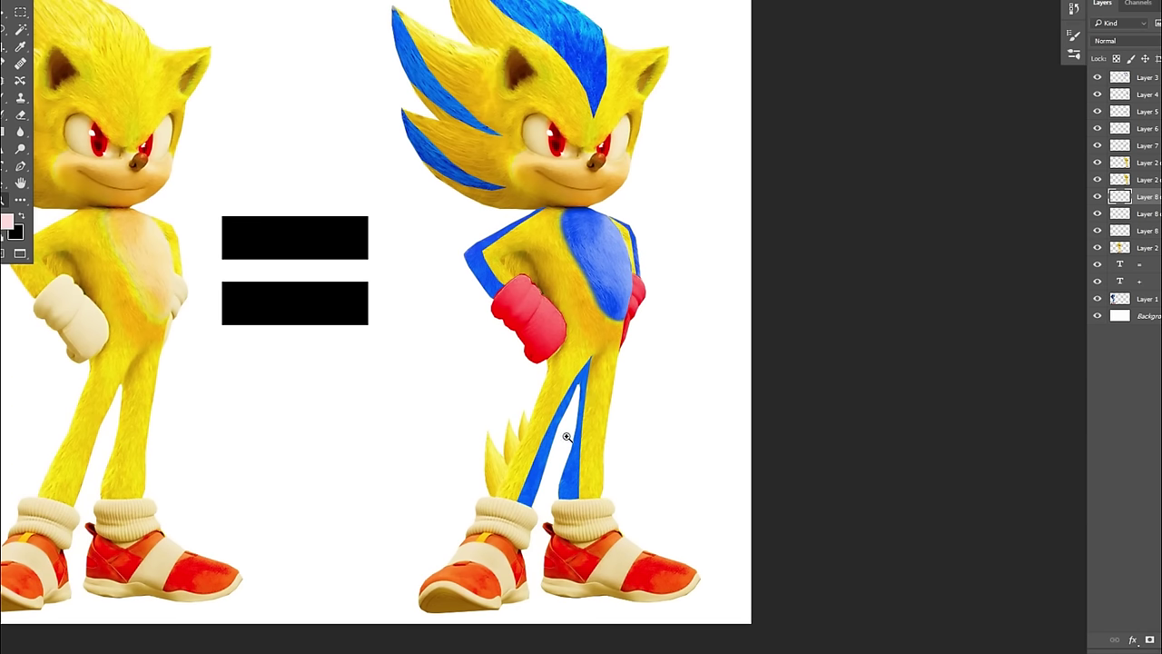
pyautogui.scroll(3, 608, 463)
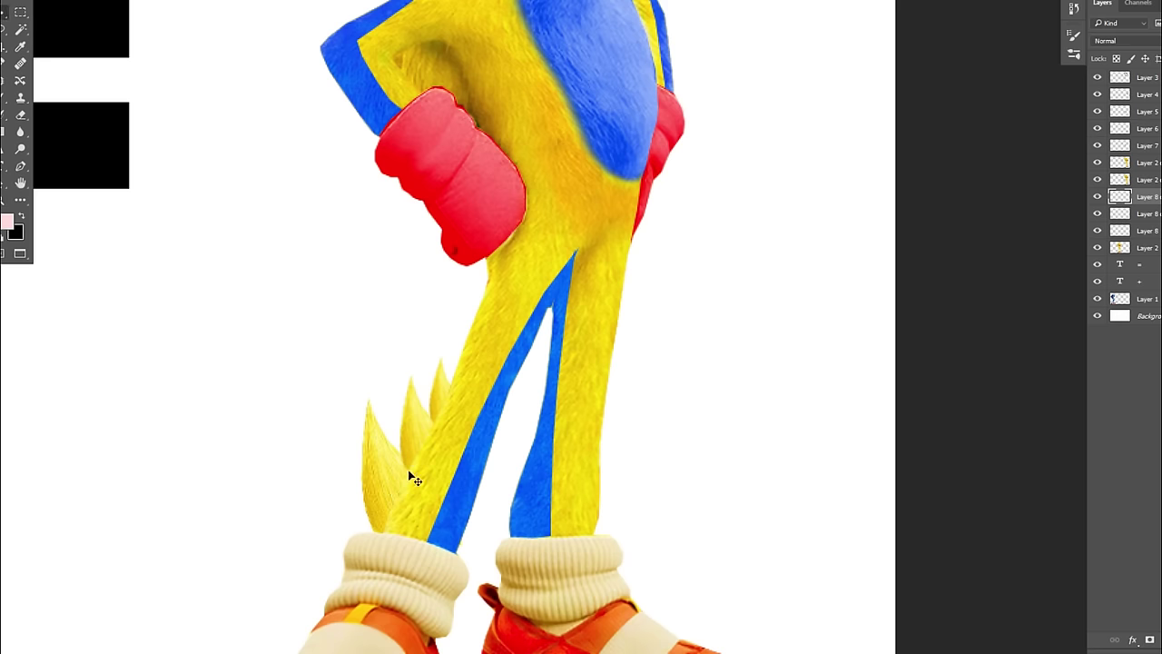
pyautogui.click(408, 469)
pyautogui.hotkey('ctrl', 'u')
pyautogui.moveTo(986, 344); pyautogui.dragTo(1048, 346)
pyautogui.press('Return')
pyautogui.click(433, 433)
pyautogui.hotkey('ctrl', 'u')
pyautogui.press('Return')
pyautogui.click(482, 396)
pyautogui.hotkey('ctrl', 'u')
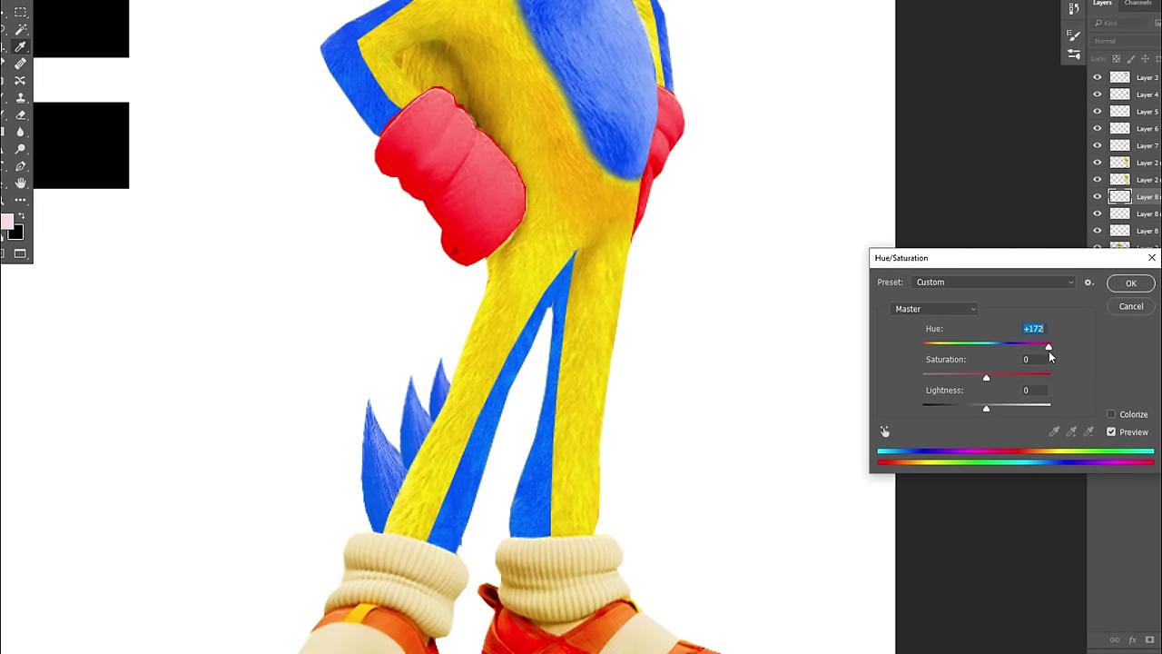
pyautogui.press('Return')
# Step: Duplicate the three blue leg spikes together, mirror the copies and place them behind the far lower leg
pyautogui.click(399, 472)
pyautogui.keyDown('shift'); pyautogui.click(1135, 196); pyautogui.keyUp('shift')
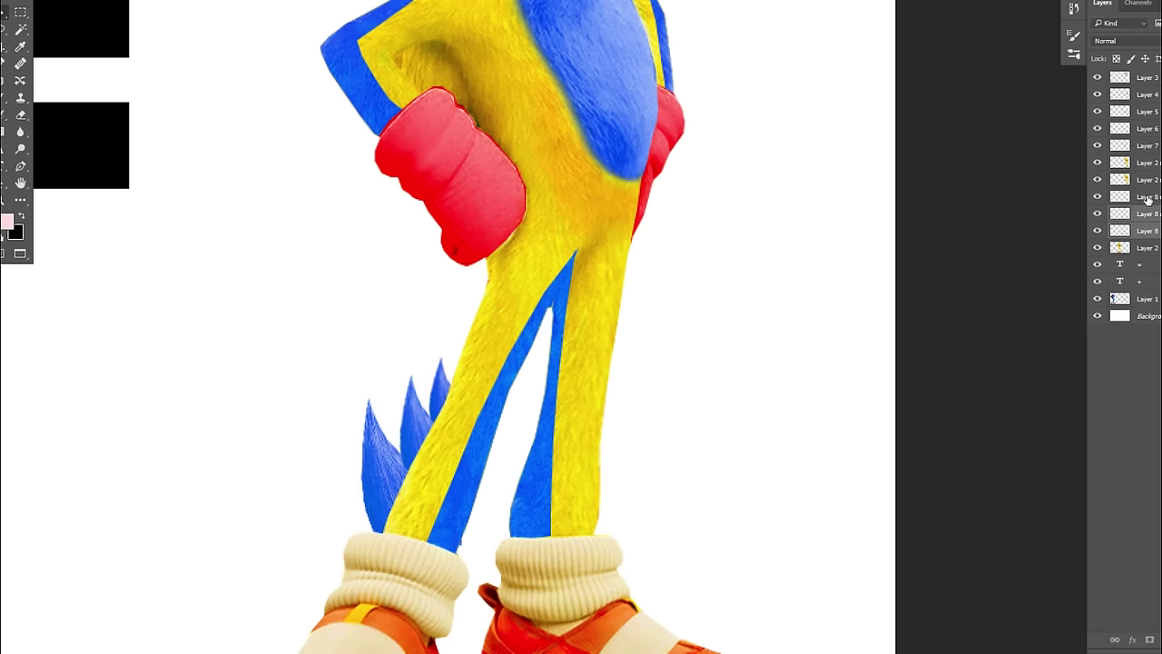
pyautogui.hotkey('ctrl', 'j')
pyautogui.hotkey('ctrl', 't')
pyautogui.rightClick(636, 250)
pyautogui.moveTo(418, 436); pyautogui.dragTo(755, 420)
pyautogui.click(706, 421)
pyautogui.rightClick(708, 419)
pyautogui.press('Return')
pyautogui.scroll(-3, 754, 420)
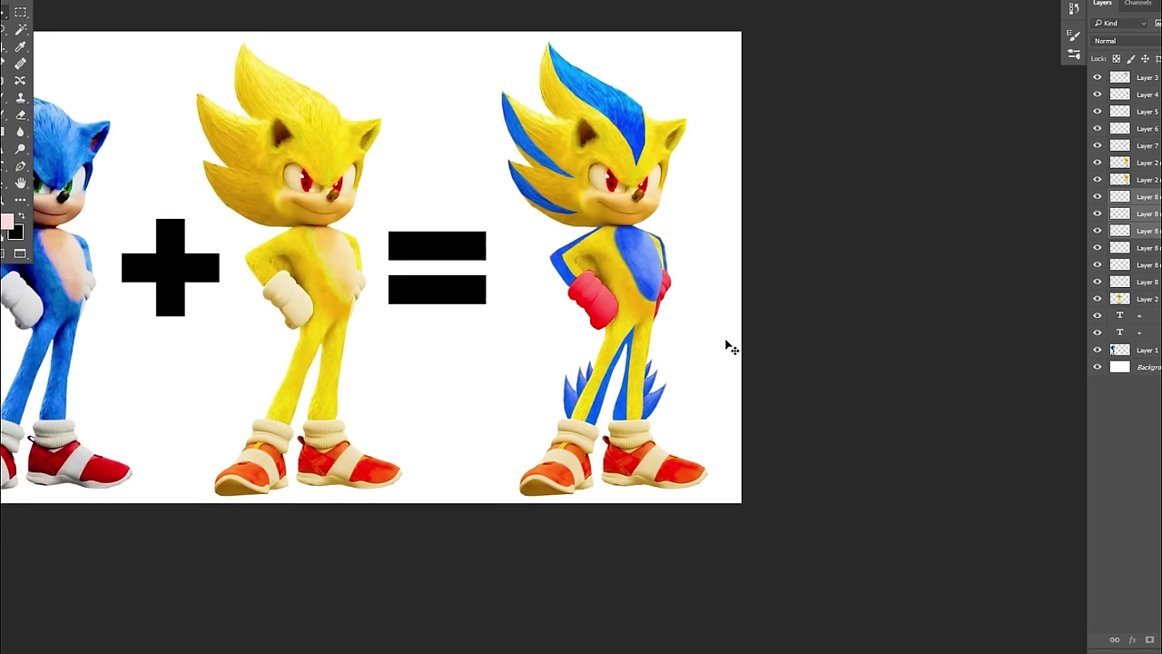
# Step: Duplicate the spike trio again and rotate the copy to point outward behind the near elbow, just above the glove
pyautogui.click(702, 377)
pyautogui.hotkey('ctrl', 'j')
pyautogui.hotkey('ctrl', 't')
pyautogui.moveTo(696, 363); pyautogui.dragTo(467, 241)
pyautogui.rightClick(493, 272)
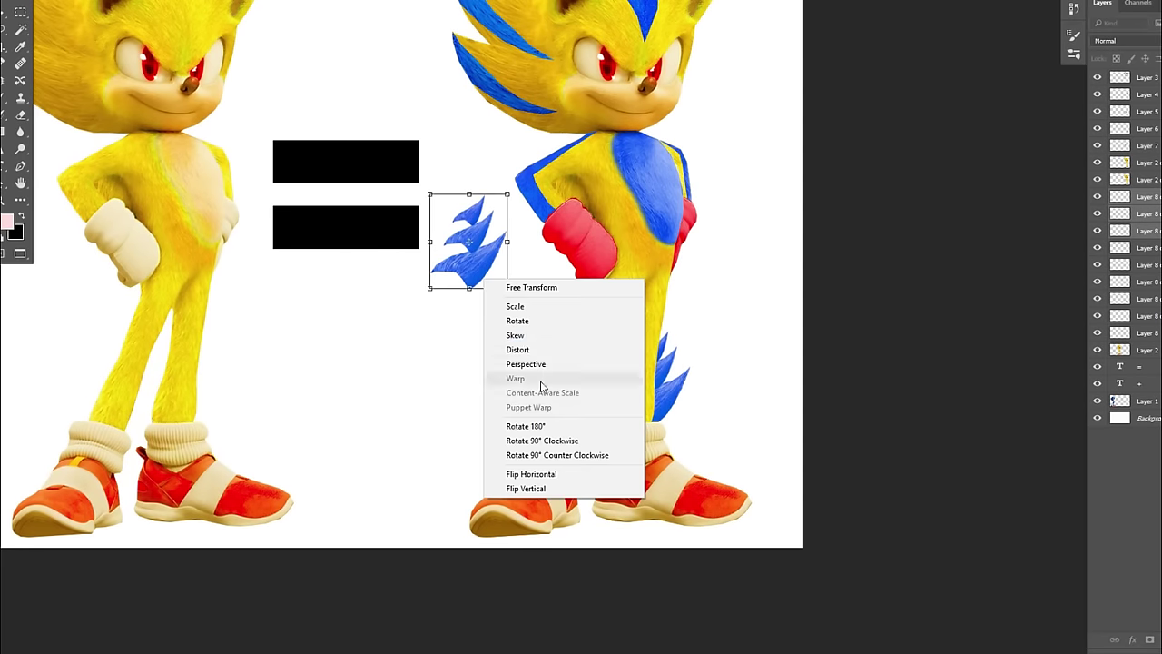
pyautogui.click(519, 319)
pyautogui.moveTo(522, 172); pyautogui.dragTo(485, 133)
pyautogui.moveTo(468, 241); pyautogui.dragTo(523, 193)
pyautogui.moveTo(537, 132); pyautogui.dragTo(584, 169)
pyautogui.scroll(3, 584, 169)
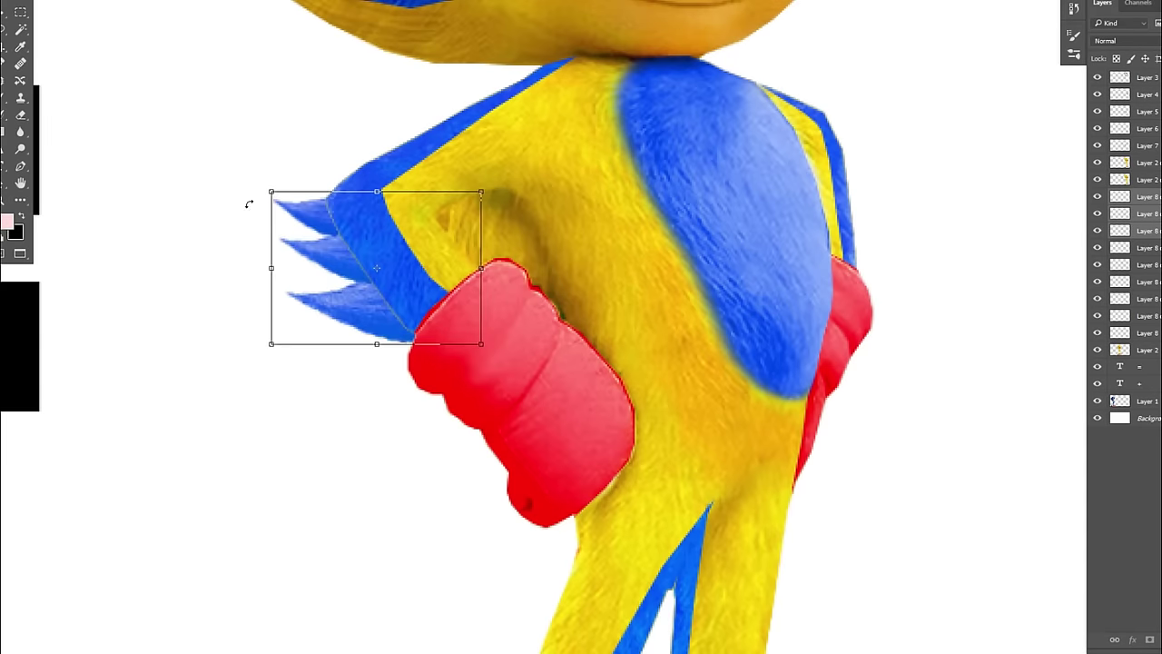
# Step: Mirror a copy of the elbow spikes and fit it along the outer edge of the far arm
pyautogui.rightClick(356, 318)
pyautogui.click(418, 518)
pyautogui.moveTo(402, 269); pyautogui.dragTo(924, 197)
pyautogui.moveTo(1008, 273); pyautogui.dragTo(858, 229)
pyautogui.press('Return')
pyautogui.hotkey('ctrl', '0')
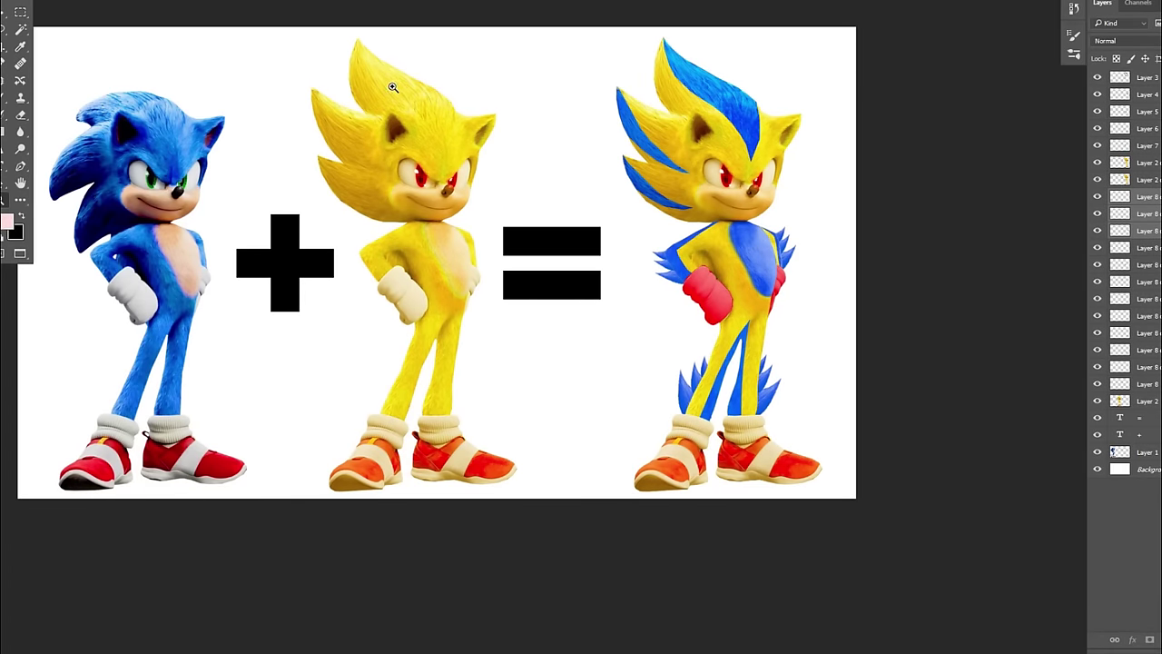
# Step: Copy the middle yellow Sonic's top quill to a new layer, then rotate and skew it behind the hybrid's shoulders
pyautogui.scroll(4, 392, 86)
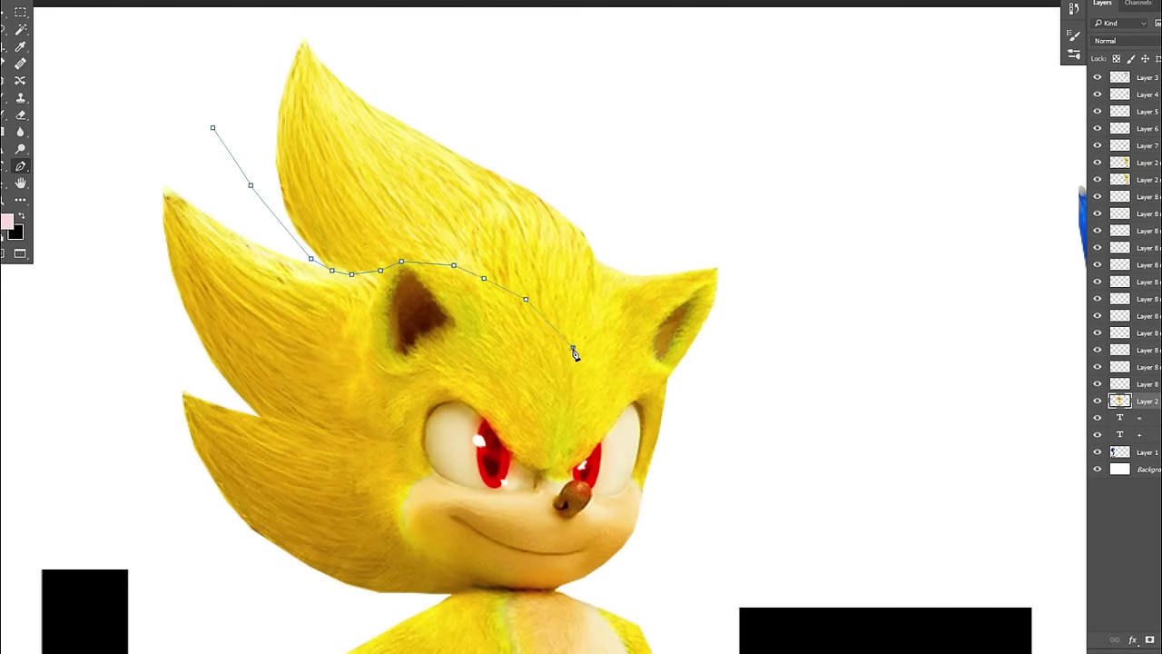
pyautogui.hotkey('ctrl', 'Return')
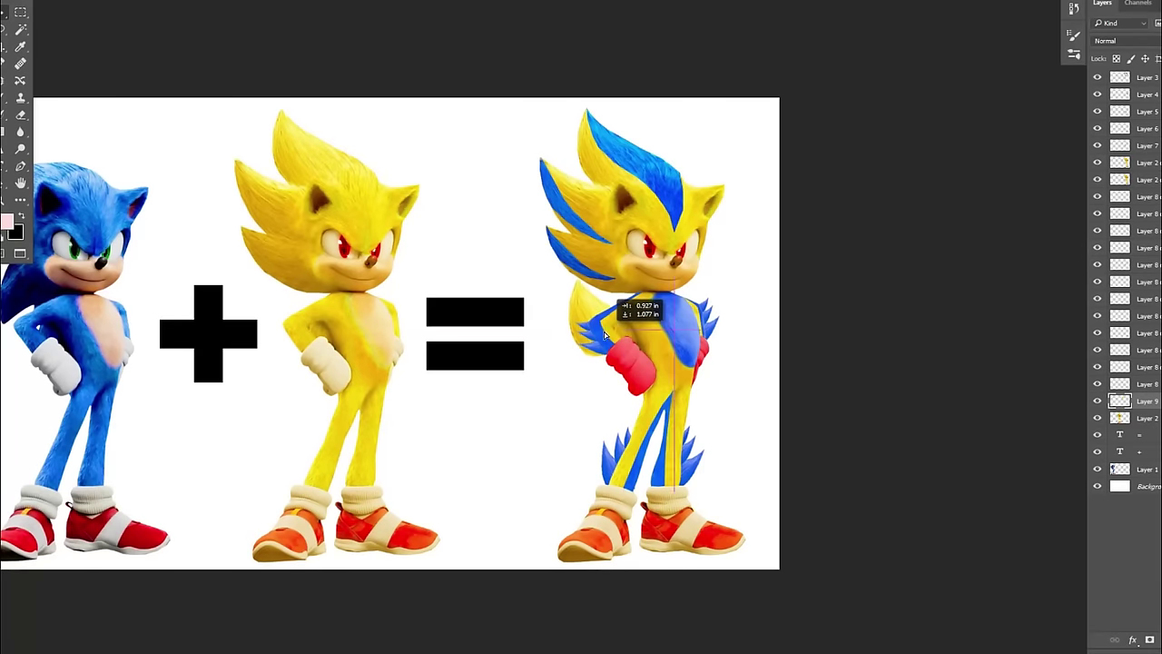
pyautogui.scroll(4, 645, 290)
pyautogui.hotkey('ctrl', 't')
pyautogui.moveTo(281, 291); pyautogui.dragTo(248, 137)
pyautogui.moveTo(284, 253); pyautogui.dragTo(309, 257)
pyautogui.moveTo(822, 367); pyautogui.dragTo(847, 364)
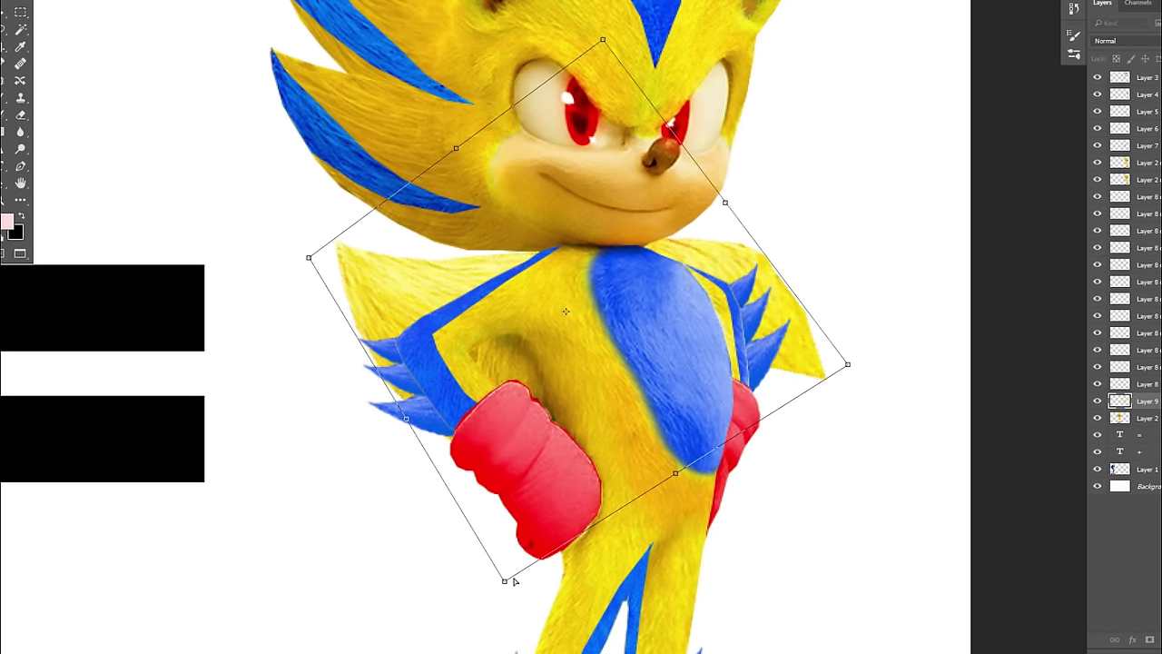
pyautogui.moveTo(490, 578); pyautogui.dragTo(549, 549)
pyautogui.moveTo(603, 40); pyautogui.dragTo(610, 82)
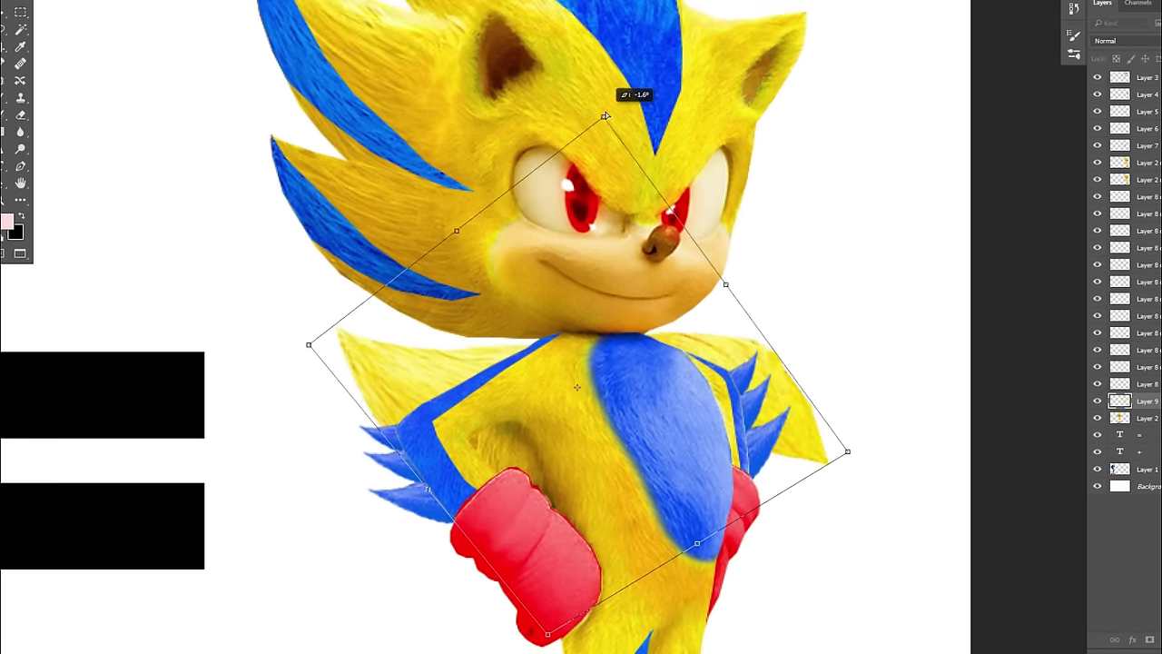
pyautogui.moveTo(309, 344); pyautogui.dragTo(329, 342)
pyautogui.press('Return')
# Step: Lasso the end of the new quill that sticks out behind the far arm and cut it away
pyautogui.scroll(-3, 814, 244)
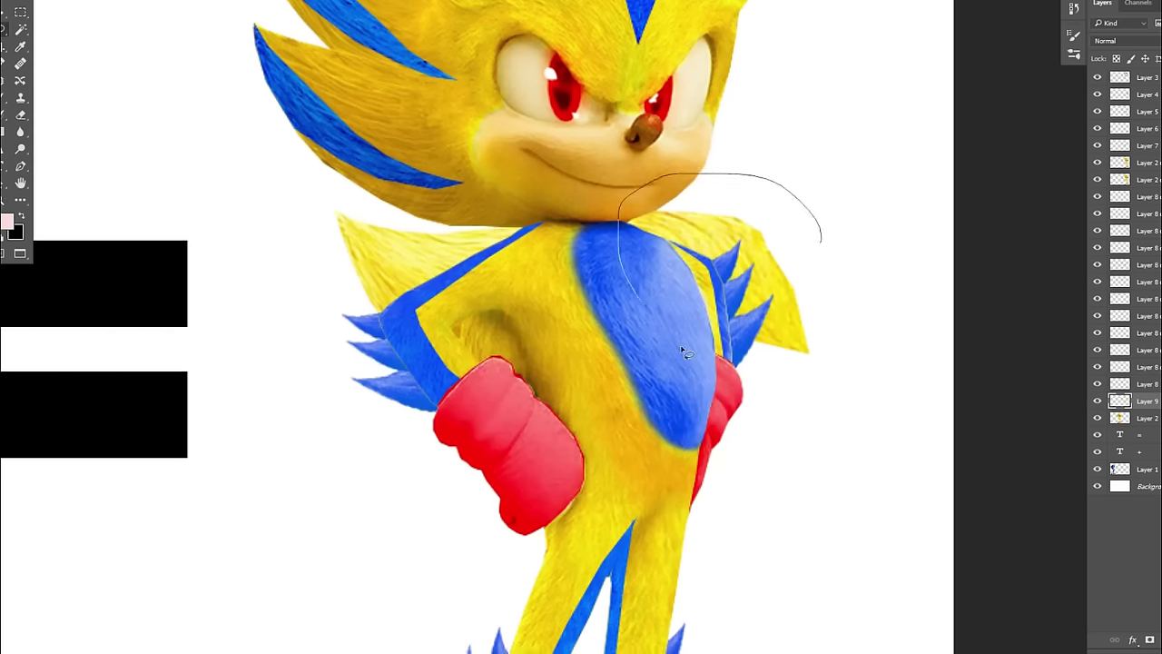
pyautogui.moveTo(685, 352); pyautogui.dragTo(654, 323)
pyautogui.hotkey('ctrl', 'x')
pyautogui.hotkey('ctrl', 'v')
# Step: Add two more quill copies down the near side of the back, rotating the lowest about -10 degrees, and adjust their stacking order
pyautogui.hotkey('ctrl', 't')
pyautogui.moveTo(694, 195); pyautogui.dragTo(626, 223)
pyautogui.moveTo(454, 463)
pyautogui.mouseDown()
pyautogui.moveTo(462, 413)
pyautogui.moveTo(446, 501)
pyautogui.mouseUp()
pyautogui.press('Return')
pyautogui.hotkey('ctrl', 'j')
pyautogui.hotkey('ctrl', 't')
pyautogui.moveTo(522, 195); pyautogui.dragTo(713, 318)
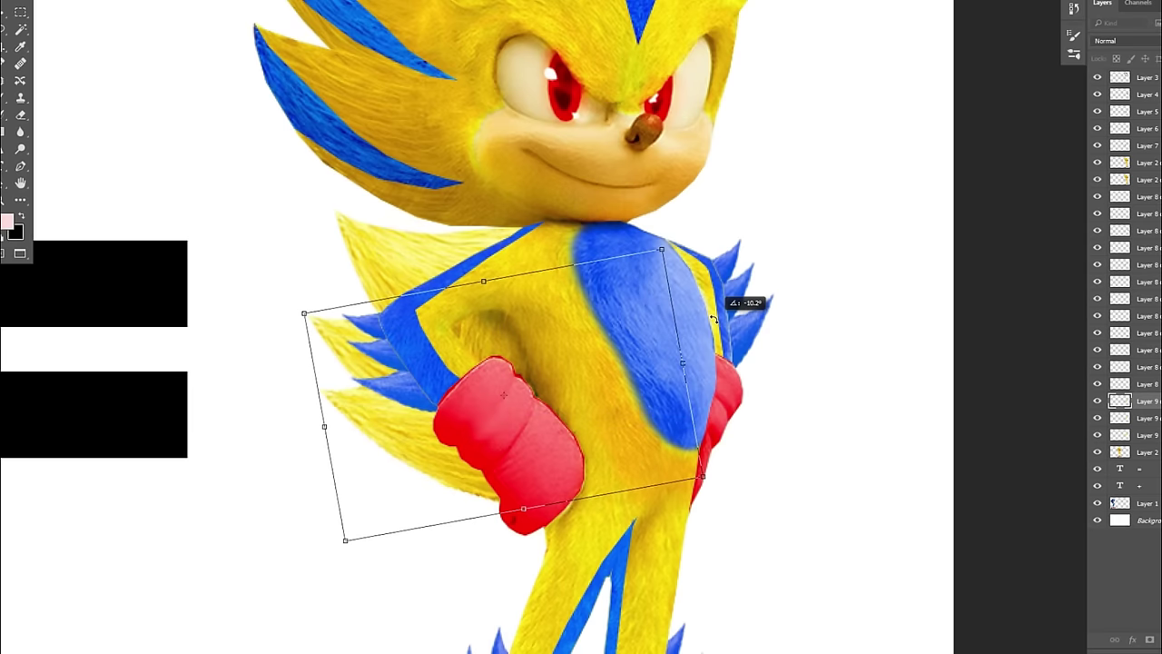
pyautogui.press('Return')
pyautogui.hotkey('ctrl', '[')
pyautogui.hotkey('ctrl', ']')
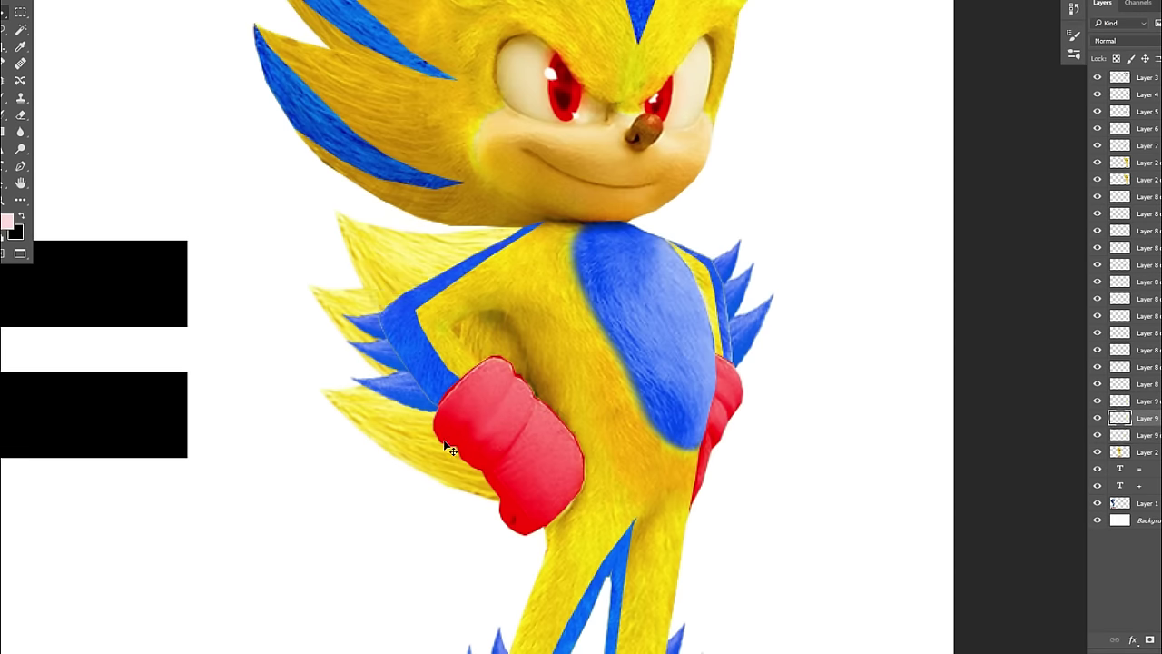
# Step: Reposition the lowest back quill and stretch the upper ones farther outward behind the near arm
pyautogui.moveTo(390, 418); pyautogui.dragTo(415, 454)
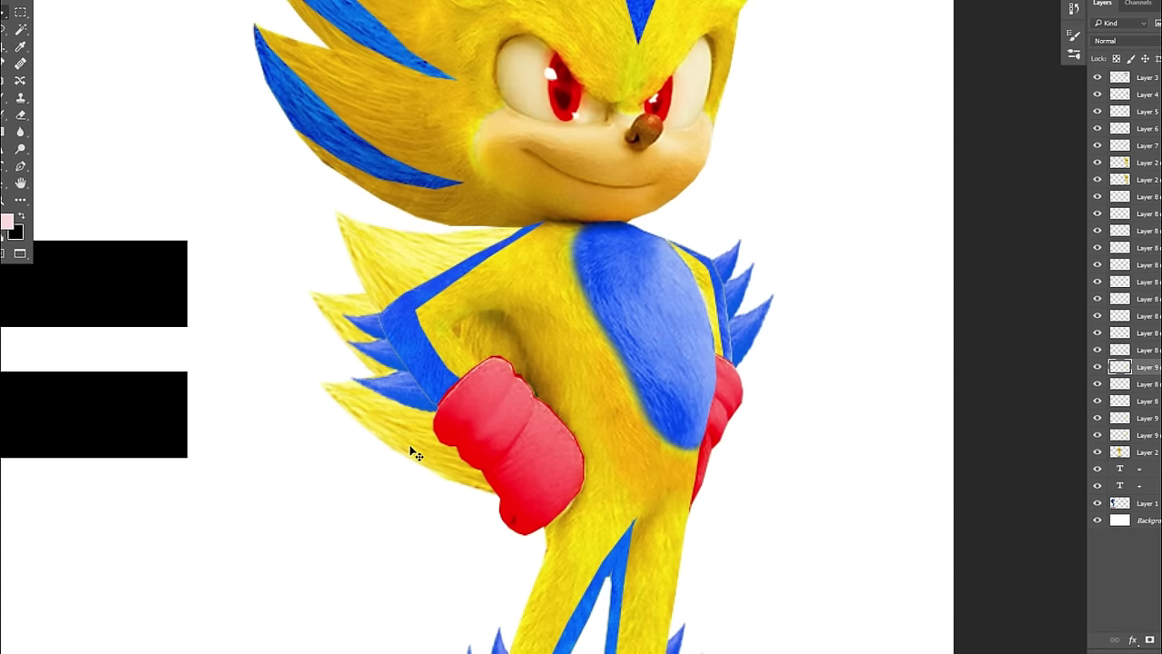
pyautogui.press('z')
pyautogui.keyDown('alt'); pyautogui.click(512, 416); pyautogui.keyUp('alt')
pyautogui.click(512, 416)
pyautogui.hotkey('ctrl', 't')
pyautogui.moveTo(259, 273)
pyautogui.mouseDown()
pyautogui.moveTo(264, 282)
pyautogui.moveTo(238, 271)
pyautogui.mouseUp()
pyautogui.press('Return')
pyautogui.hotkey('ctrl', '[')
pyautogui.moveTo(239, 396); pyautogui.dragTo(242, 401)
# Step: Fit a small quill copy below the near glove and recolour it blue with Hue/Saturation
pyautogui.click(357, 548)
pyautogui.scroll(-3, 356, 548)
pyautogui.moveTo(358, 498); pyautogui.dragTo(350, 399)
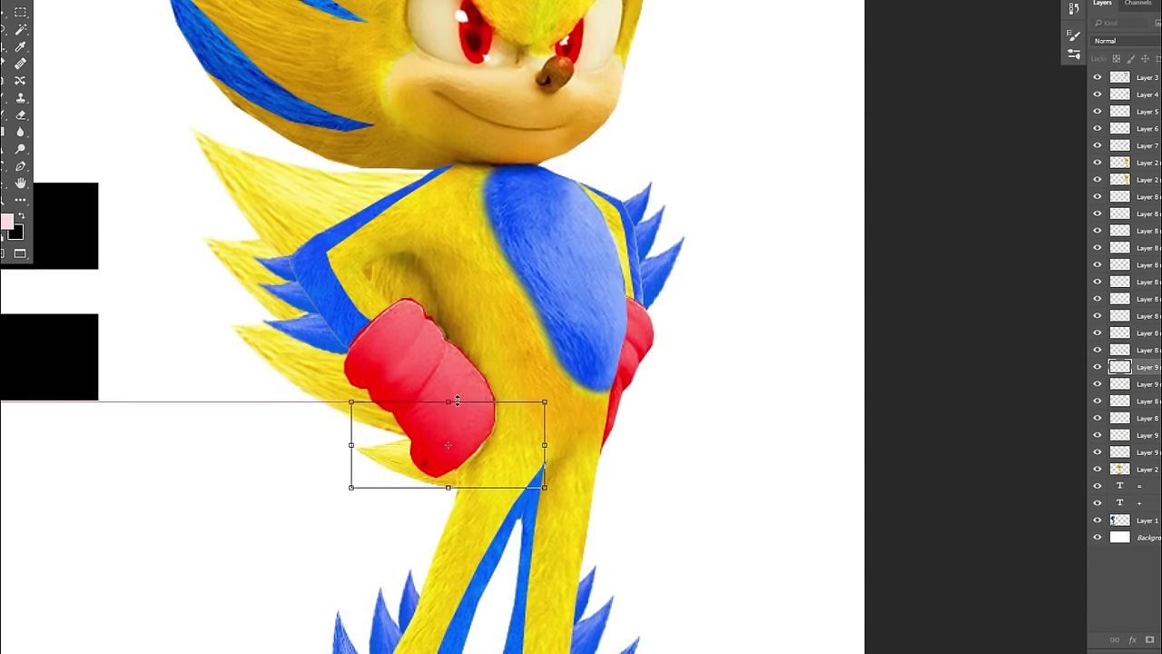
pyautogui.press('Return')
pyautogui.hotkey('ctrl', 'u')
pyautogui.moveTo(1032, 359); pyautogui.dragTo(1043, 345)
pyautogui.press('Return')
pyautogui.scroll(3, 532, 259)
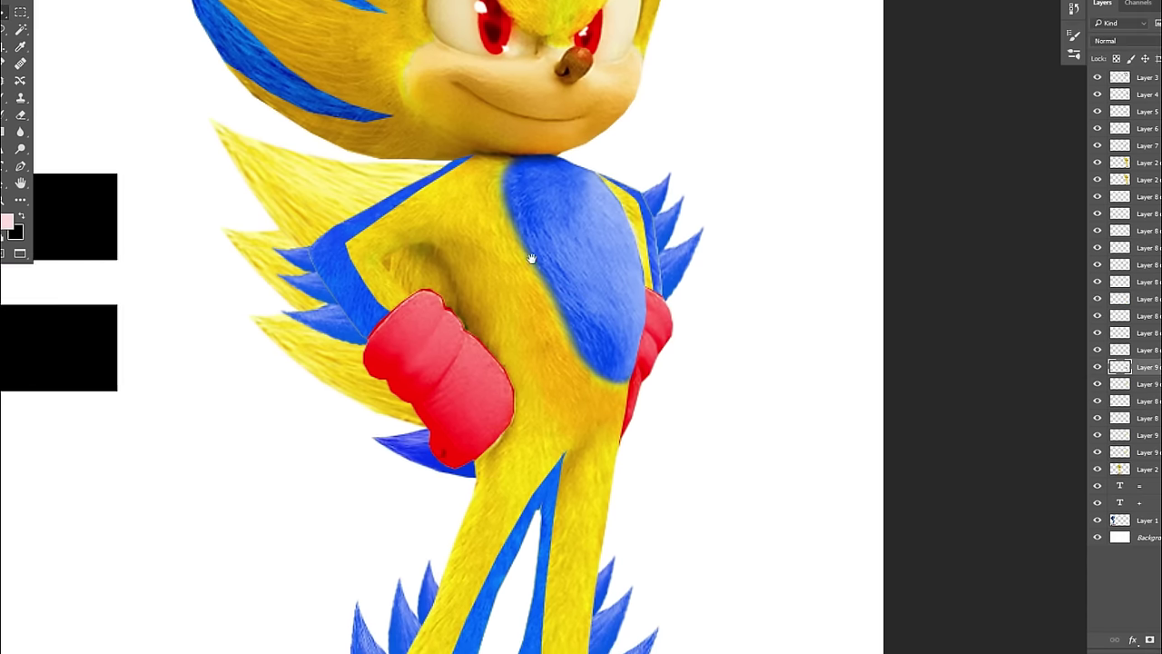
# Step: Recolour a strip along the upper edge of the top back quill blue with hue +172
pyautogui.moveTo(548, 323); pyautogui.dragTo(486, 429)
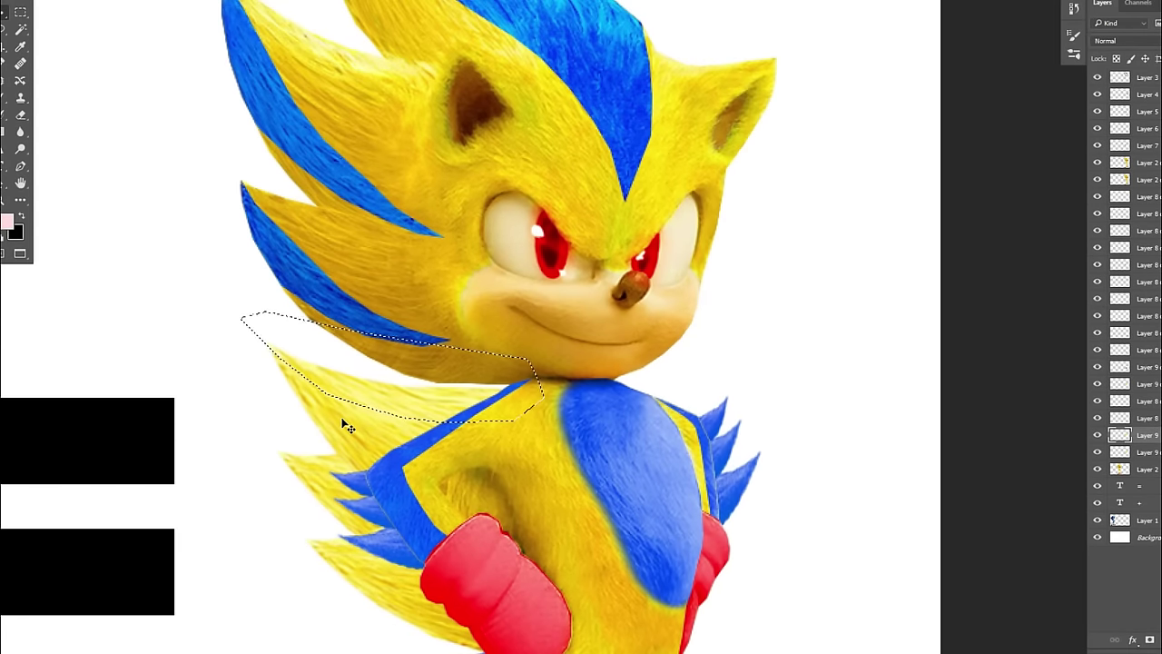
pyautogui.hotkey('ctrl', 'u')
pyautogui.moveTo(987, 345); pyautogui.dragTo(1050, 350)
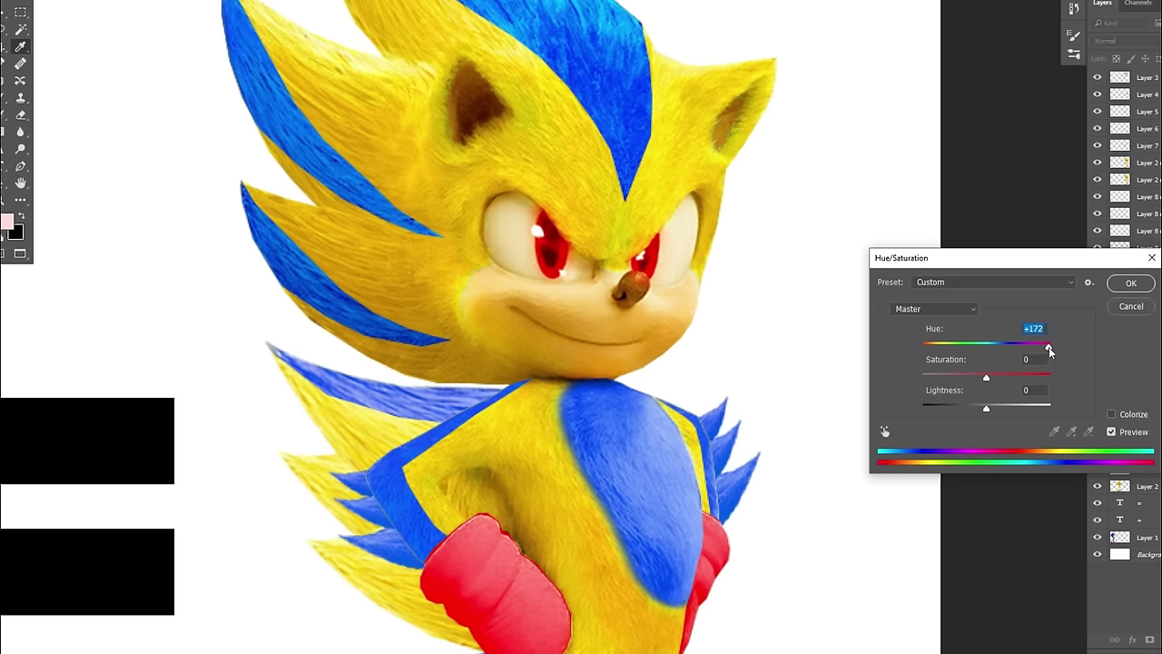
pyautogui.moveTo(986, 407); pyautogui.dragTo(986, 408)
pyautogui.press('Return')
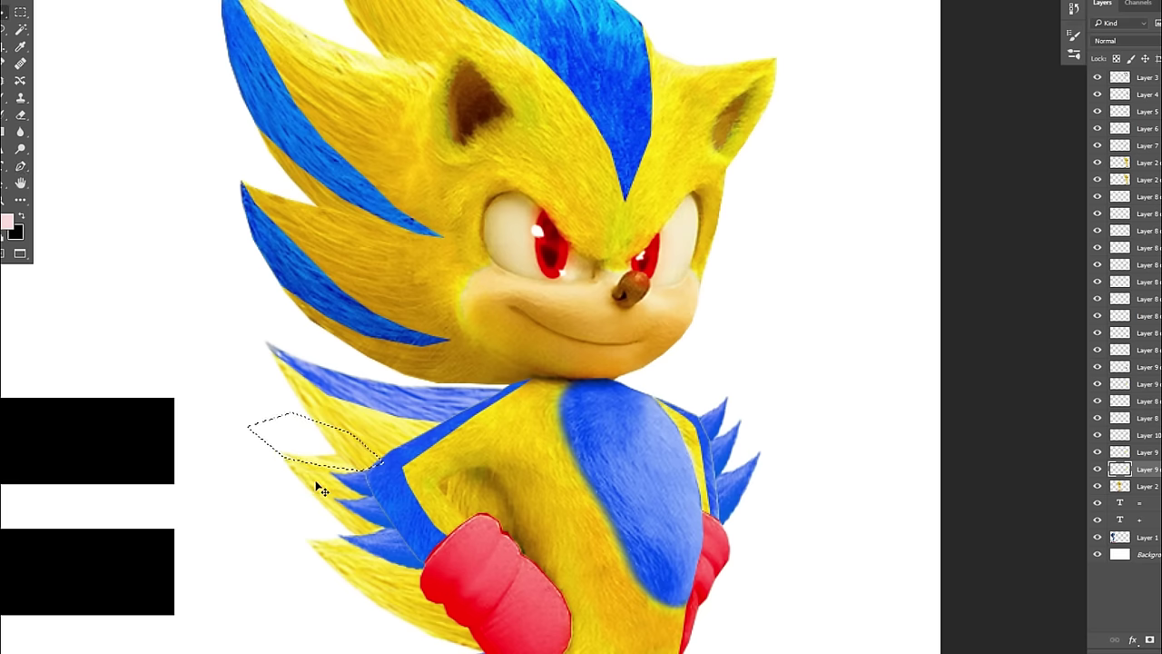
# Step: Copy the selected upper strip of the second back quill to a new layer and shift its hue by 175
pyautogui.hotkey('ctrl', 'j')
pyautogui.hotkey('ctrl', 'u')
pyautogui.write('175')
pyautogui.press('Return')
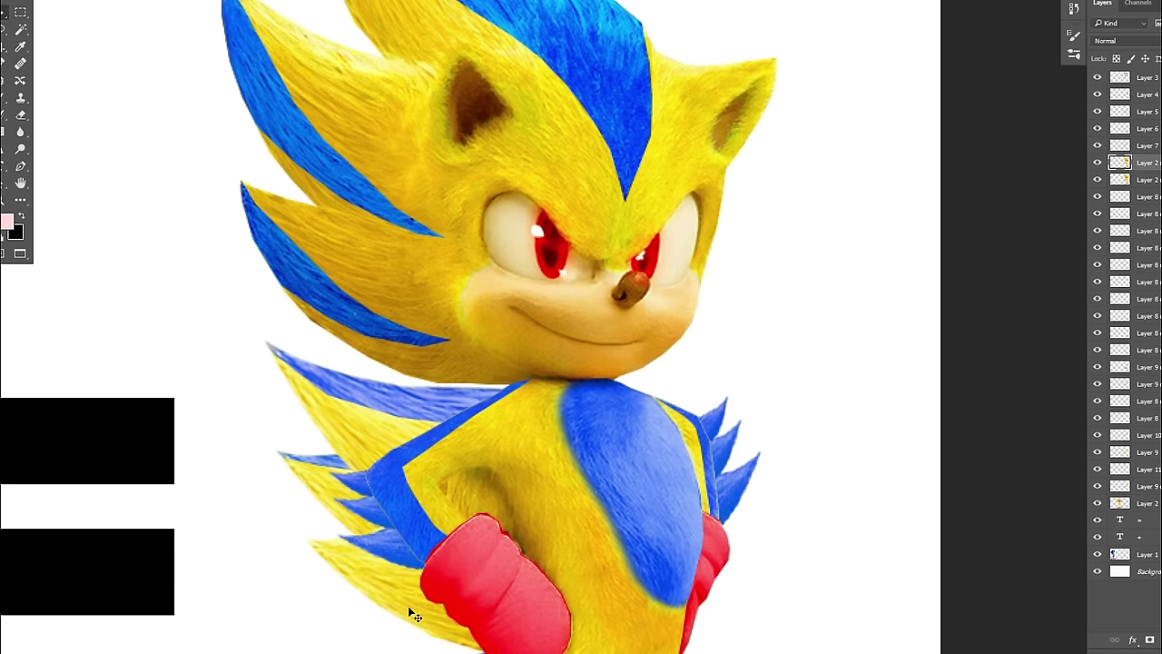
pyautogui.hotkey('ctrl', 't')
pyautogui.click(587, 227)
pyautogui.scroll(-5, 353, 241)
pyautogui.click(1097, 384)
pyautogui.click(1096, 384)
pyautogui.hotkey('ctrl', 't')
pyautogui.click(586, 231)
pyautogui.hotkey('ctrl', 't')
pyautogui.click(587, 228)
pyautogui.press('p')
pyautogui.click(298, 434)
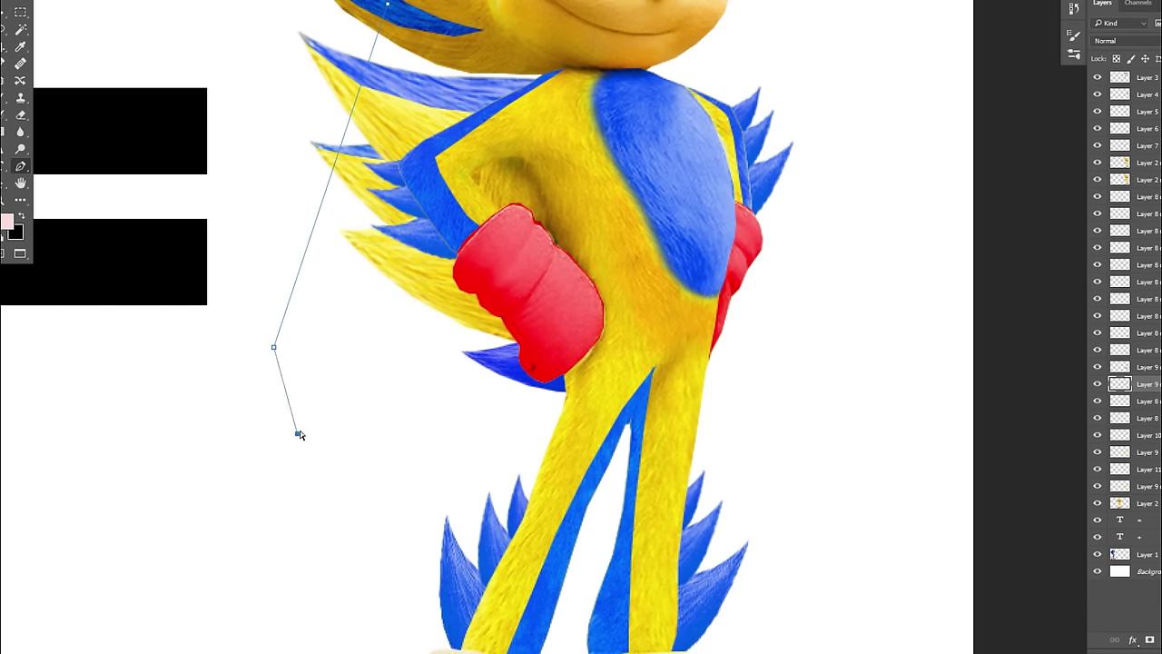
# Step: Flatten the lowest long back quill beside the near glove to a height of about 0.49 in
pyautogui.hotkey('ctrl', 't')
pyautogui.moveTo(518, 102); pyautogui.dragTo(519, 142)
pyautogui.moveTo(519, 345); pyautogui.dragTo(528, 334)
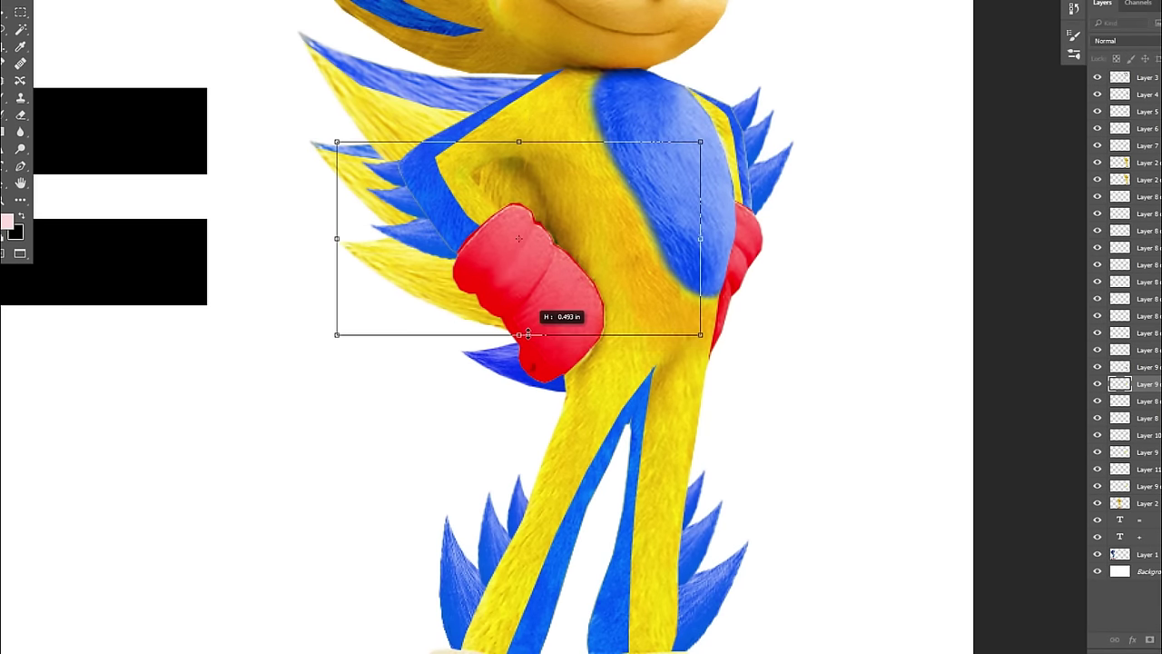
pyautogui.press('Return')
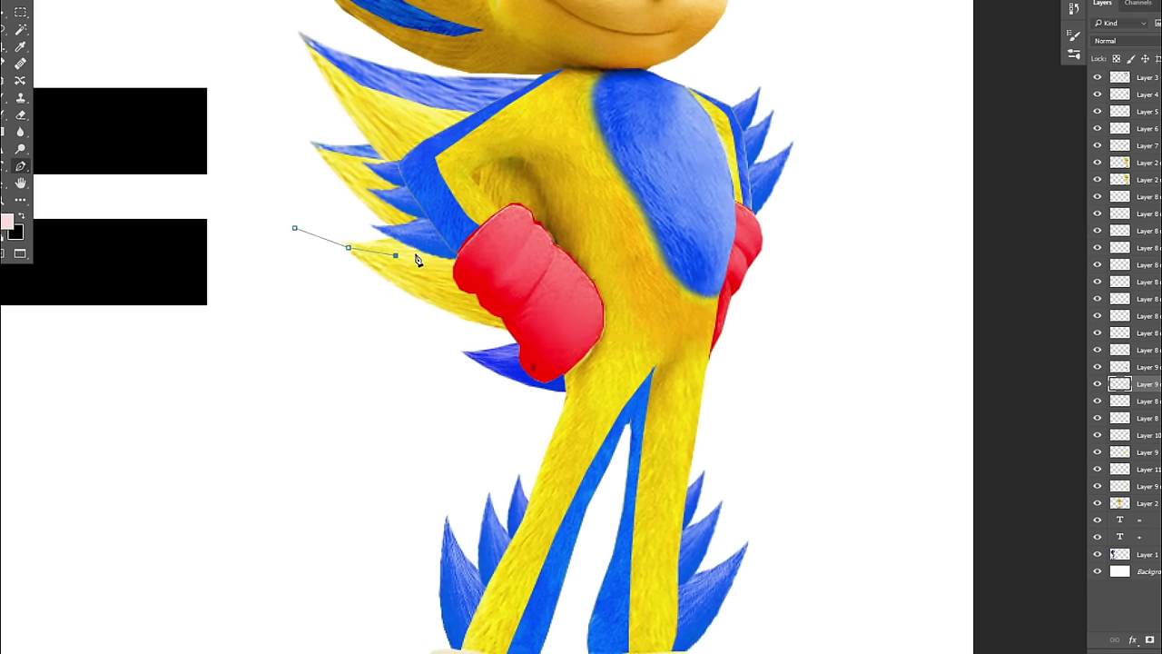
# Step: Recolour a strip along the upper edge of the lowest long back quill blue with Hue/Saturation
pyautogui.hotkey('ctrl', 'u')
pyautogui.moveTo(986, 345); pyautogui.dragTo(1045, 345)
pyautogui.press('Return')
# Step: Review the hybrid's back quills, arm spikes and leg spikes alongside the two source Sonics
pyautogui.hotkey('ctrl', '-')
pyautogui.hotkey('ctrl', '-')
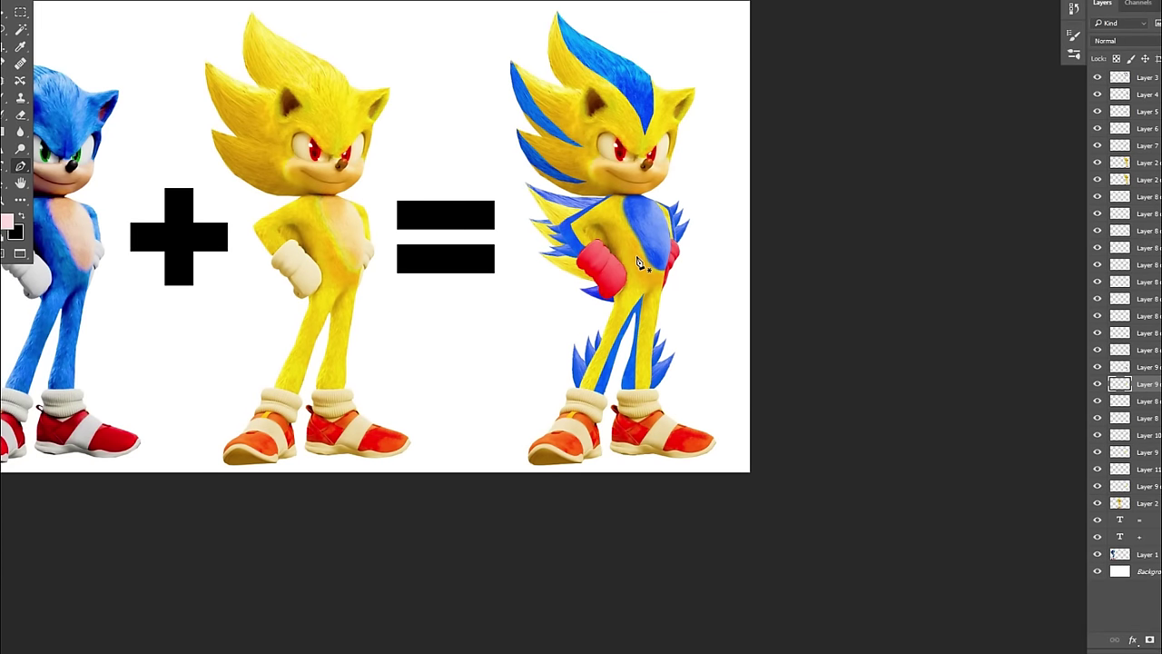
pyautogui.hotkey('ctrl', '+')
pyautogui.moveTo(868, 285); pyautogui.dragTo(664, 280)
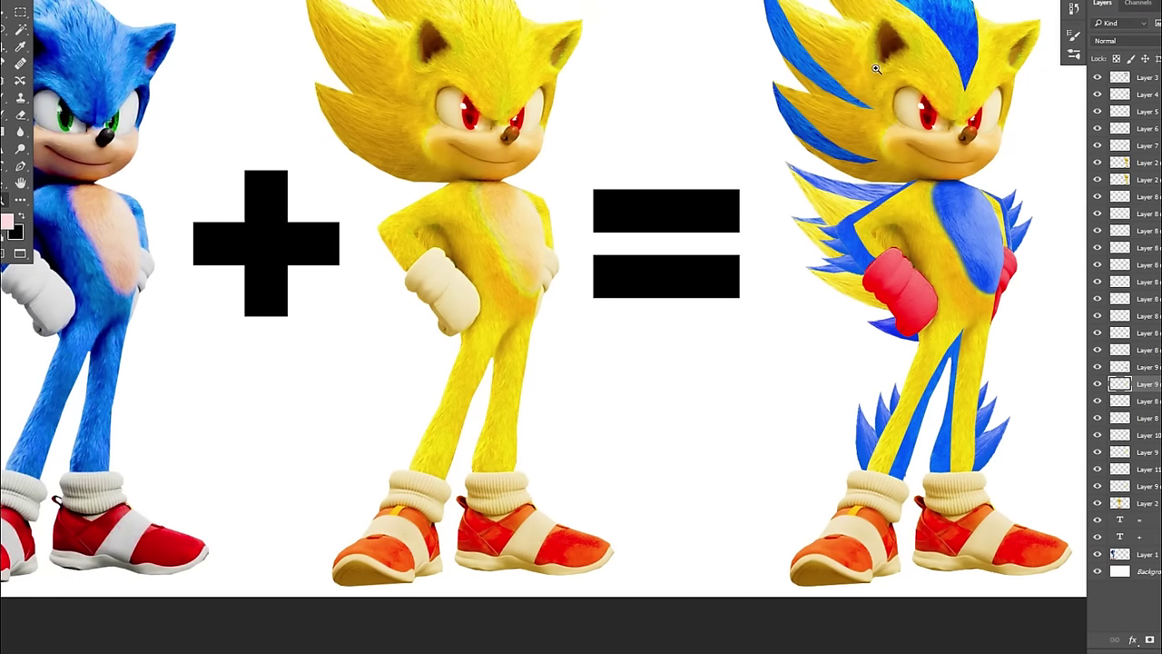
pyautogui.hscroll(5, 879, 102)
pyautogui.scroll(-2, 817, 164)
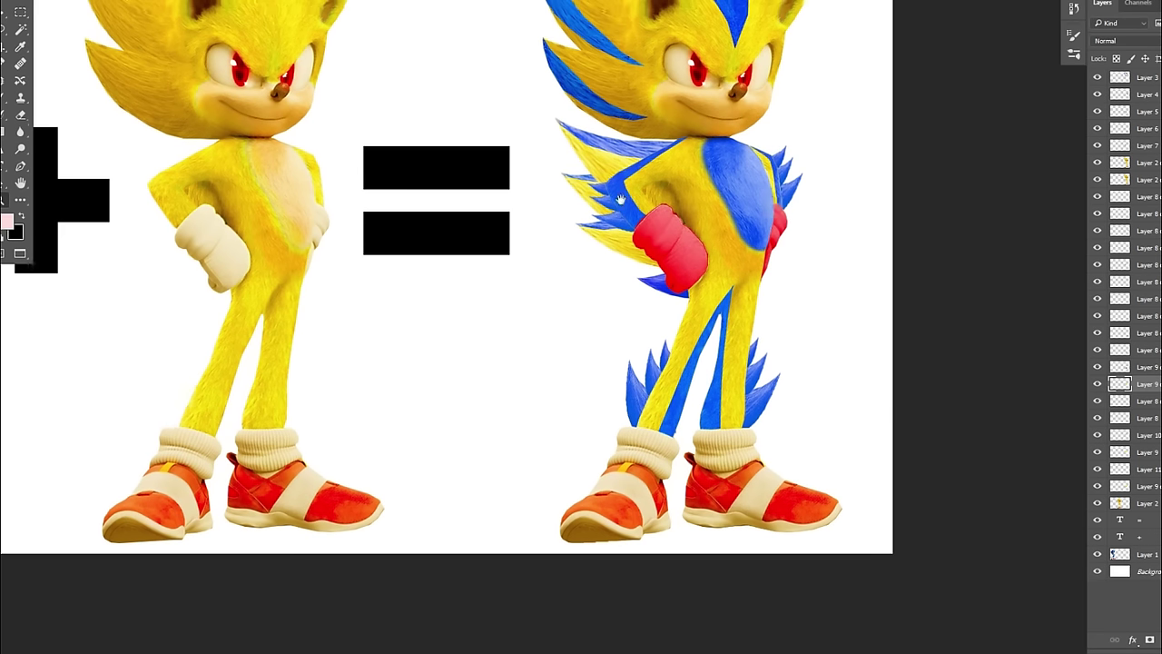
pyautogui.moveTo(776, 209); pyautogui.dragTo(821, 232)
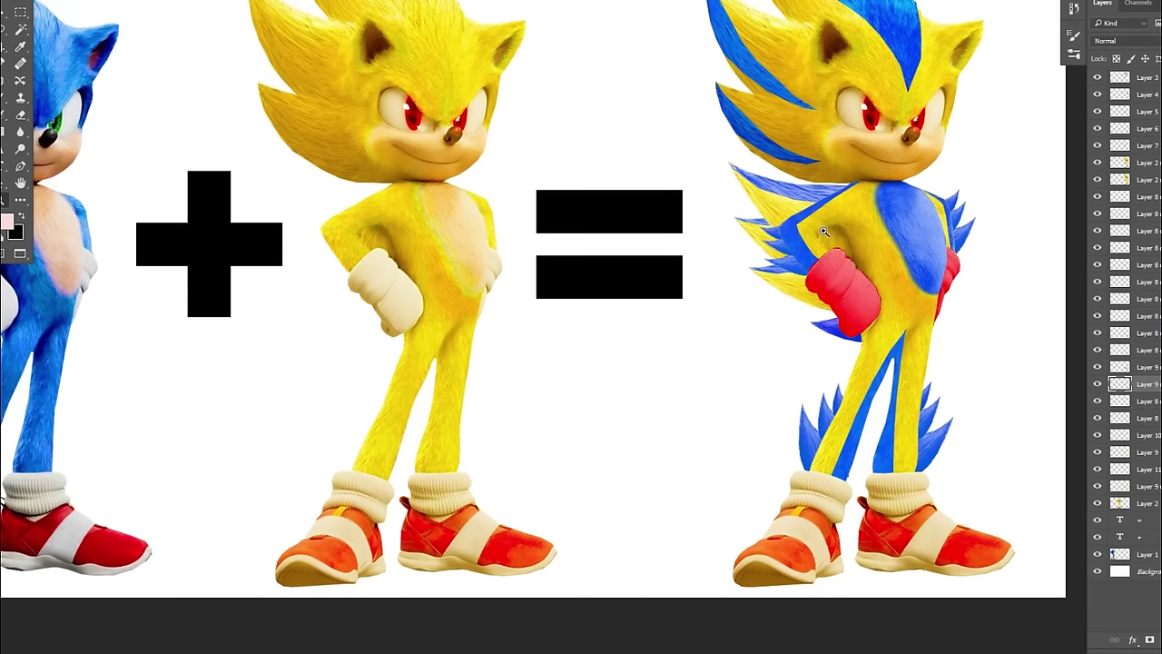
# Step: Trace the hybrid's socks and shoes with the Pen tool and copy them to a new layer
pyautogui.scroll(5, 667, 415)
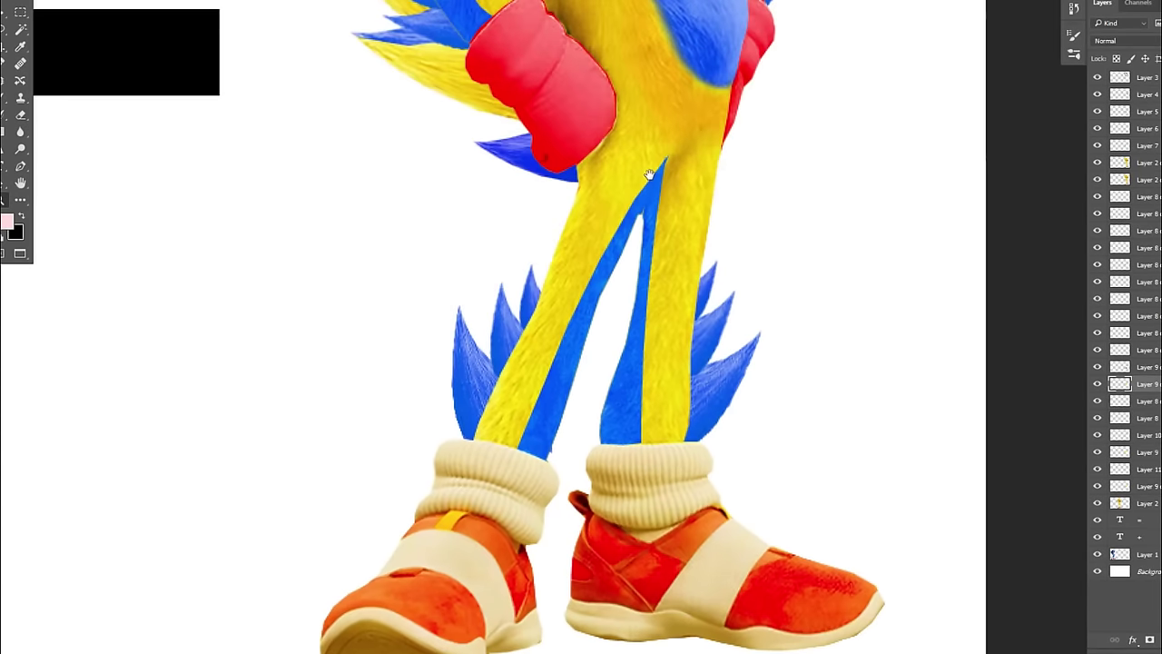
pyautogui.press('p')
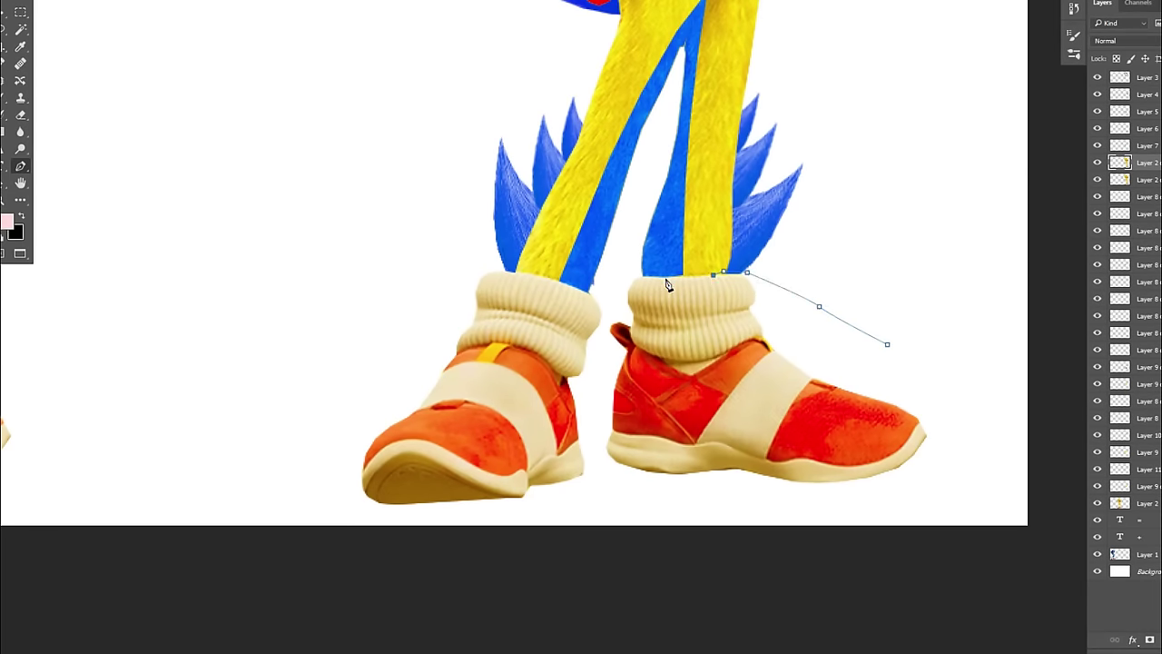
pyautogui.scroll(2, 667, 285)
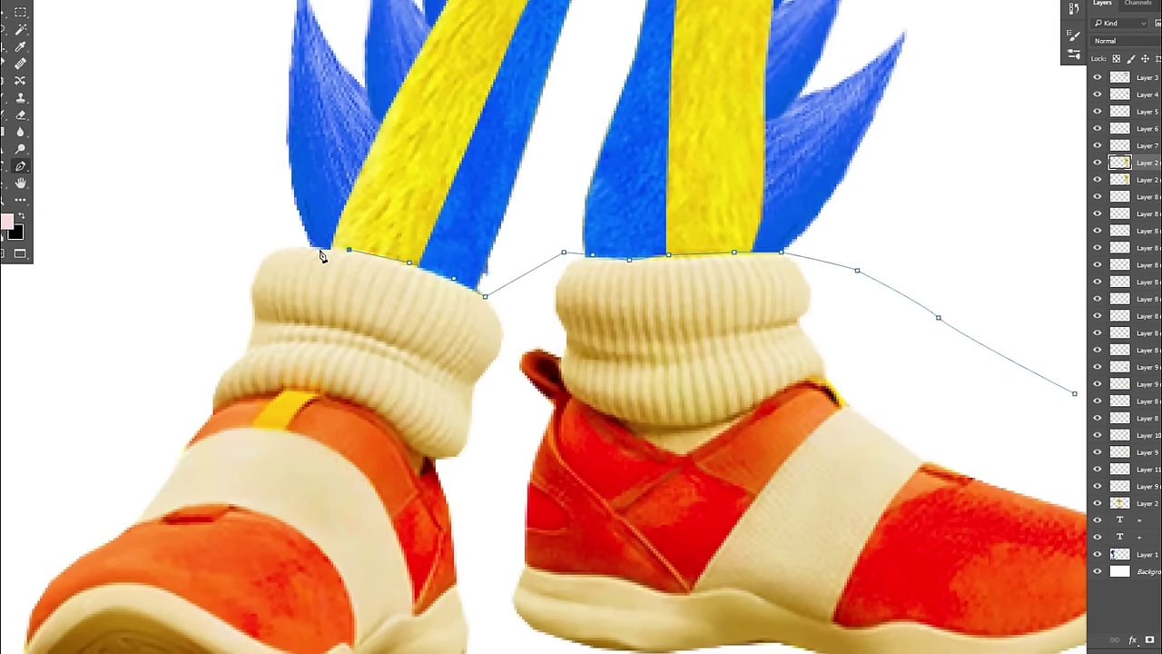
pyautogui.scroll(-3, 685, 500)
pyautogui.hotkey('ctrl', 'Return')
pyautogui.scroll(3, 684, 500)
pyautogui.hotkey('ctrl', 'j')
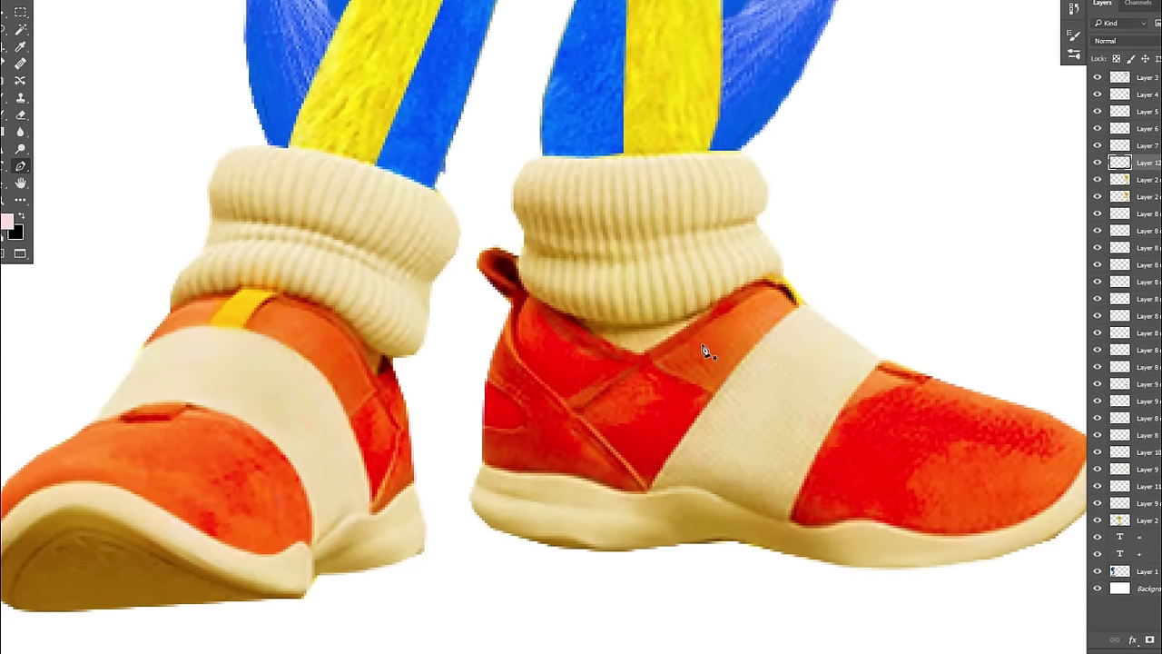
# Step: Colorize the hybrid's socks and shoes yellow with Hue/Saturation, using saturation 93 and lightness -39
pyautogui.hotkey('ctrl', 'u')
pyautogui.click(1111, 414)
pyautogui.moveTo(1039, 345); pyautogui.dragTo(968, 346)
pyautogui.moveTo(957, 376); pyautogui.dragTo(1041, 376)
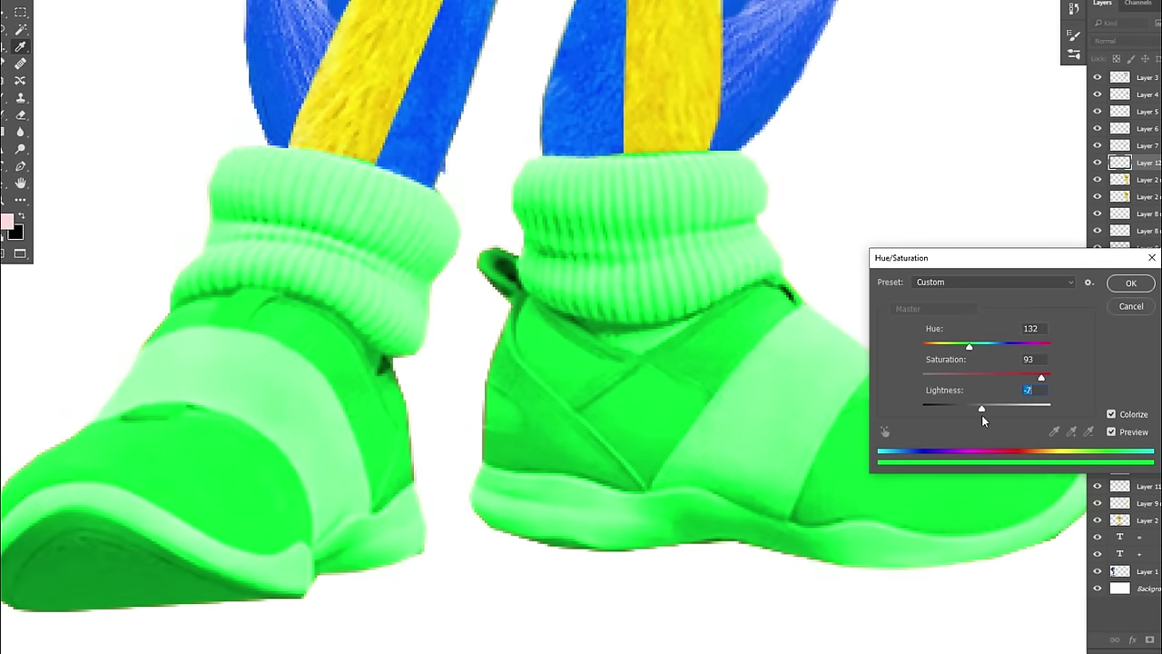
pyautogui.moveTo(984, 408); pyautogui.dragTo(975, 408)
pyautogui.moveTo(968, 348); pyautogui.dragTo(945, 351)
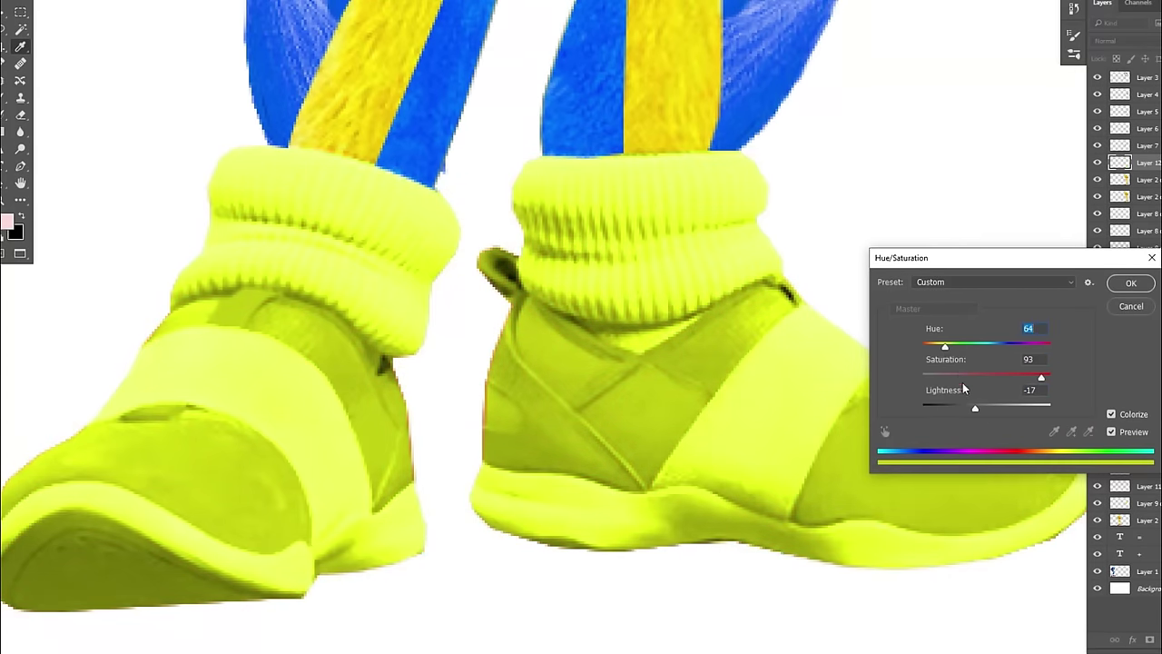
pyautogui.moveTo(975, 408); pyautogui.dragTo(961, 409)
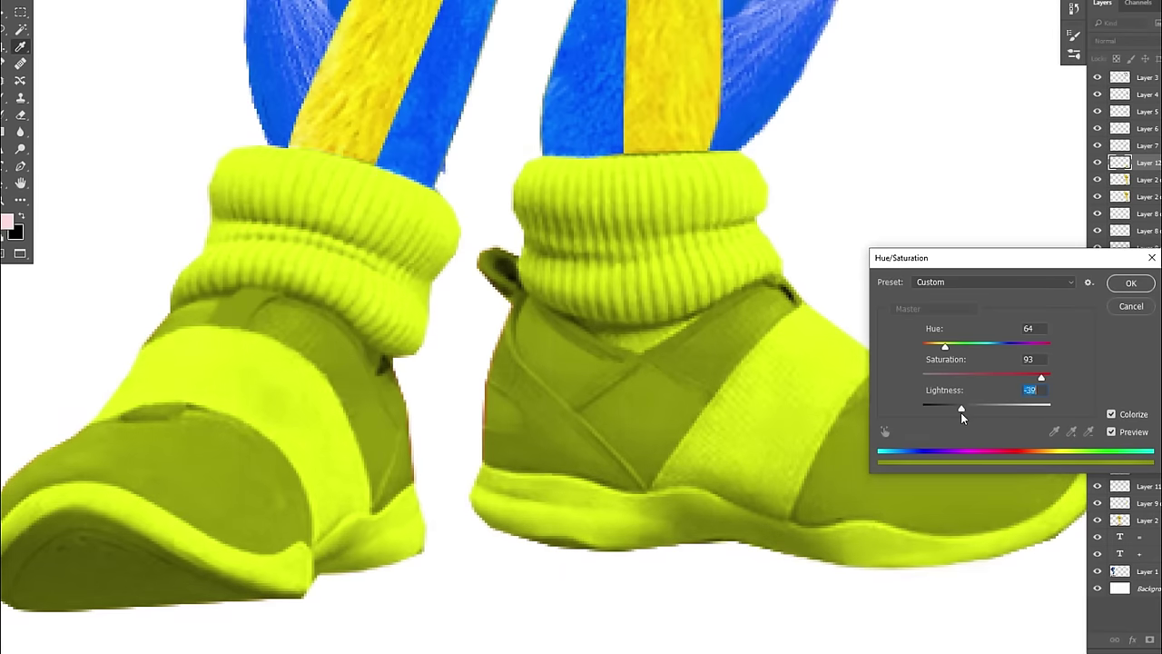
pyautogui.moveTo(945, 347); pyautogui.dragTo(943, 351)
pyautogui.click(1131, 282)
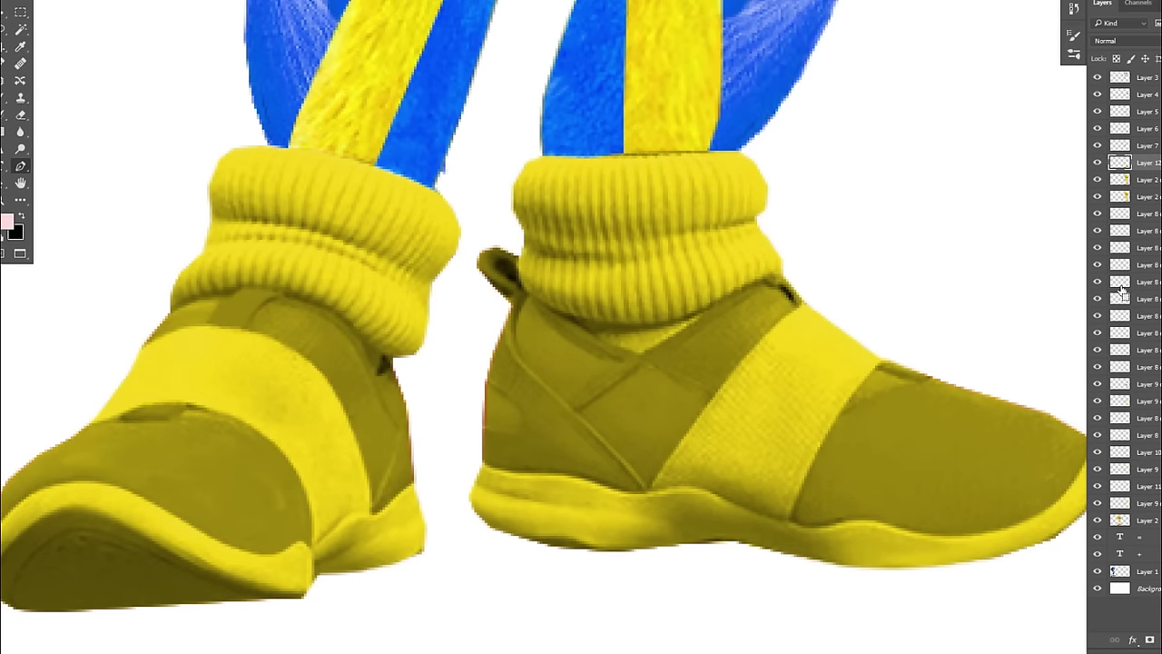
# Step: Brighten the yellow socks and shoes with a Levels adjustment that lowers the white input point
pyautogui.hotkey('ctrl', 'm')
pyautogui.press('Escape')
pyautogui.hotkey('ctrl', 'l')
pyautogui.moveTo(1119, 227); pyautogui.dragTo(1096, 228)
pyautogui.press('Return')
# Step: Trace the dark panels around the strap of the hybrid's front-facing shoe with the Pen tool and load them as a selection
pyautogui.scroll(-3, 336, 287)
pyautogui.hscroll(-2, 336, 286)
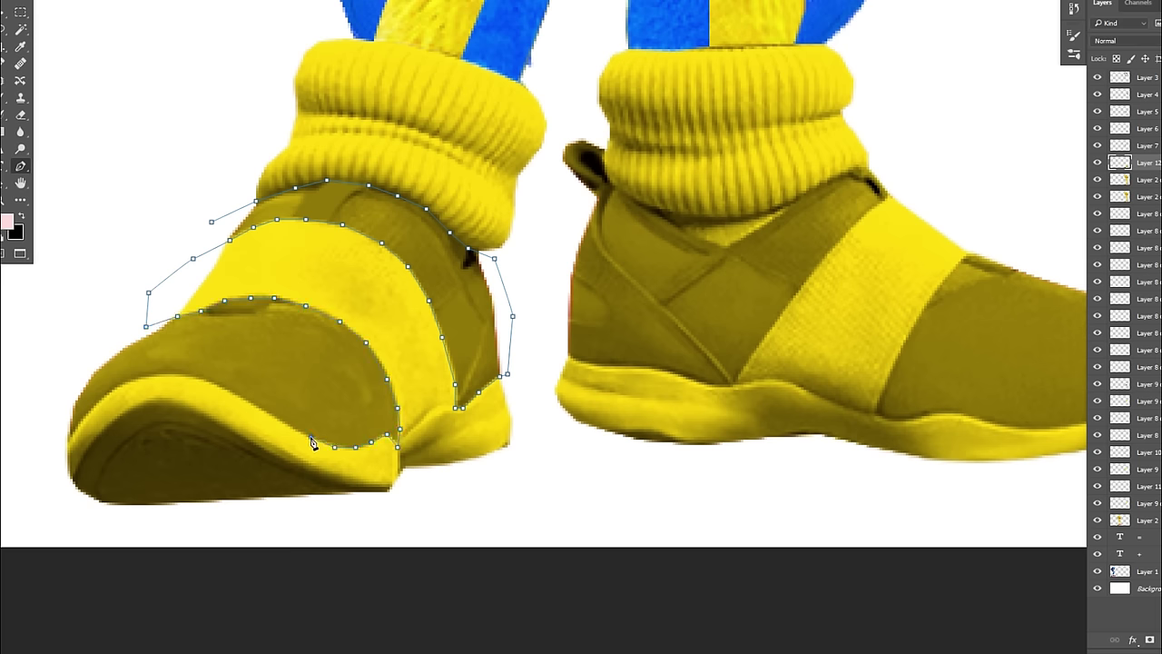
pyautogui.click(51, 442)
pyautogui.hotkey('ctrl', 'Return')
# Step: Trace the heel and ankle panel of the hybrid's side-facing shoe with the Pen tool, from the sock edge to the strap
pyautogui.click(951, 166)
pyautogui.click(867, 135)
pyautogui.click(785, 163)
pyautogui.click(722, 169)
pyautogui.click(660, 202)
pyautogui.click(591, 246)
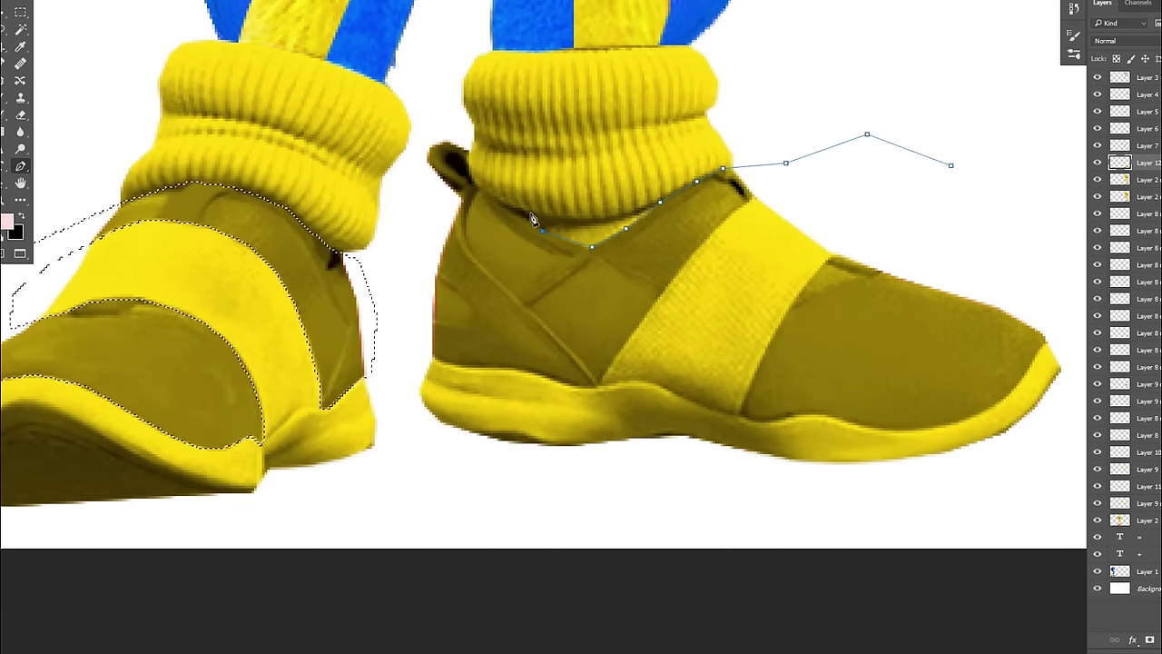
pyautogui.click(514, 211)
pyautogui.click(483, 188)
pyautogui.click(450, 118)
pyautogui.click(421, 122)
pyautogui.click(415, 196)
pyautogui.click(416, 299)
pyautogui.click(432, 356)
pyautogui.click(516, 371)
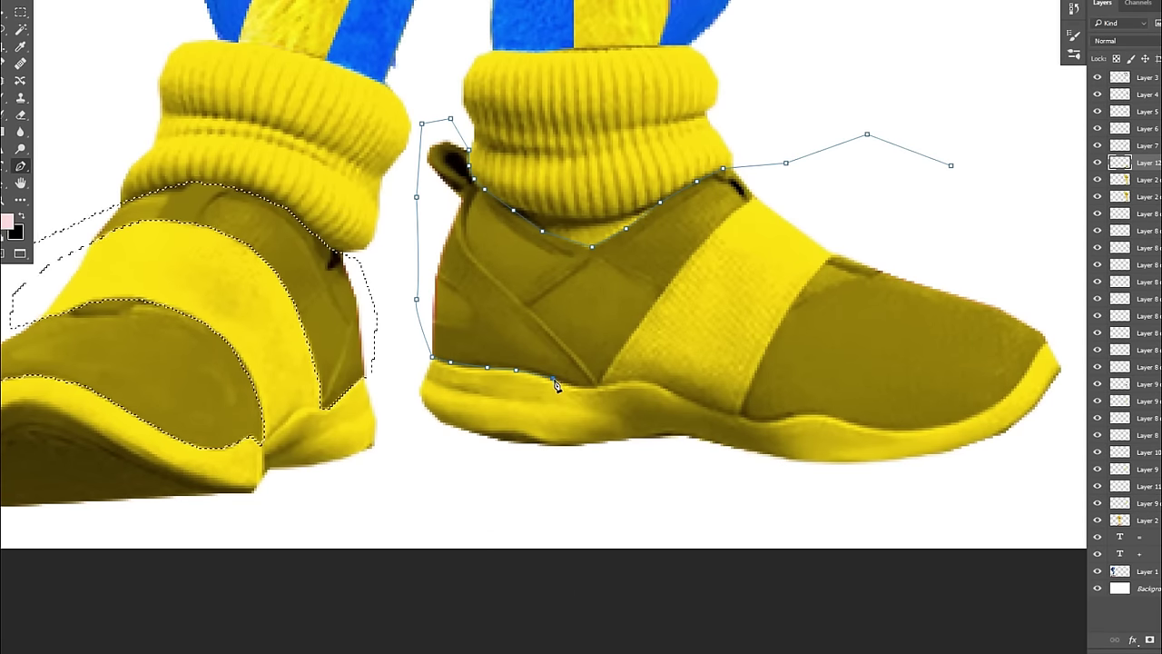
pyautogui.click(595, 383)
pyautogui.click(666, 285)
pyautogui.click(731, 184)
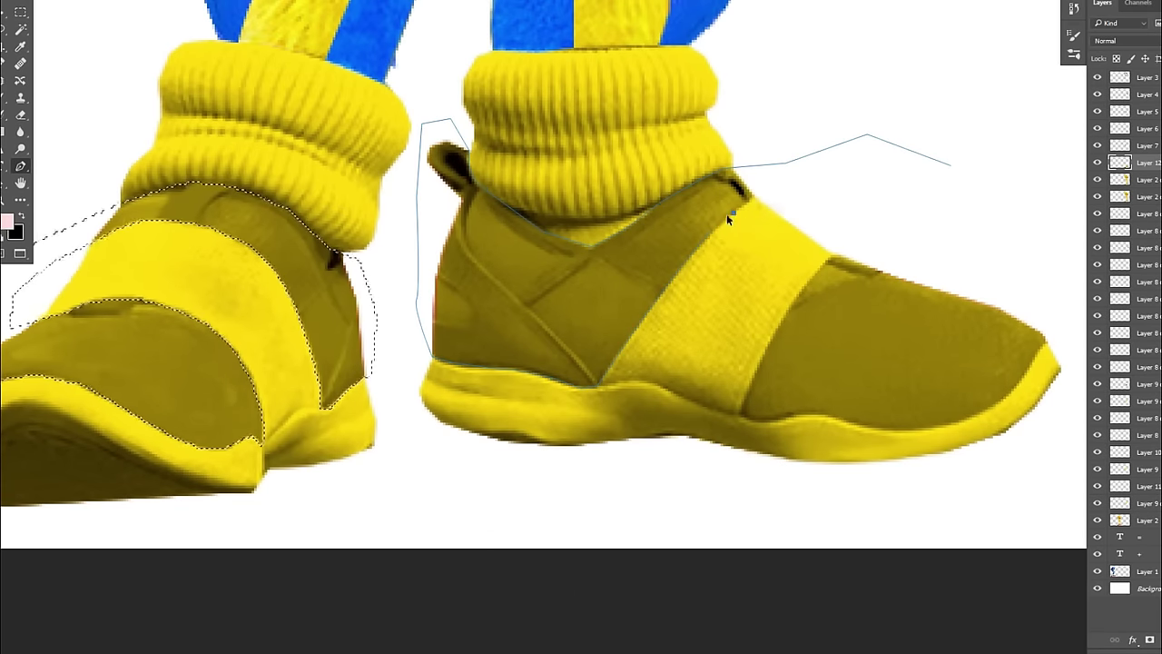
# Step: Continue the path around the strap and toe panel of the side-facing shoe and add it to the existing selection
pyautogui.click(759, 195)
pyautogui.click(828, 245)
pyautogui.click(814, 272)
pyautogui.click(777, 325)
pyautogui.click(754, 374)
pyautogui.click(742, 415)
pyautogui.click(785, 417)
pyautogui.click(817, 414)
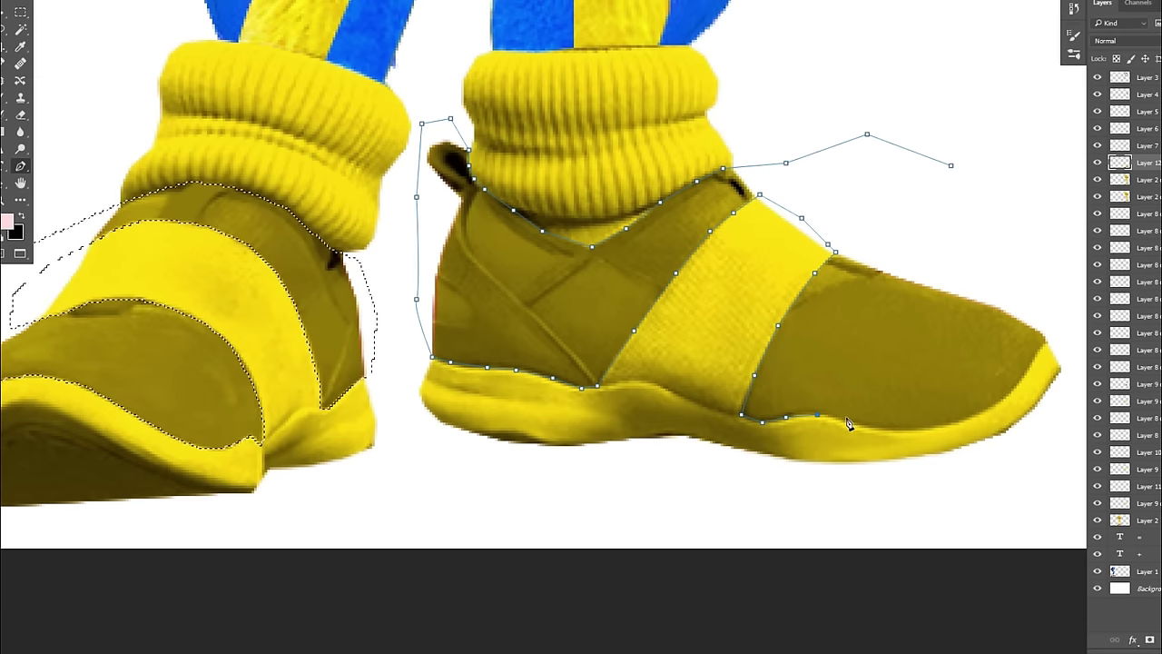
pyautogui.click(953, 423)
pyautogui.click(1029, 381)
pyautogui.click(1053, 359)
pyautogui.hotkey('ctrl', 'shift', 'Return')
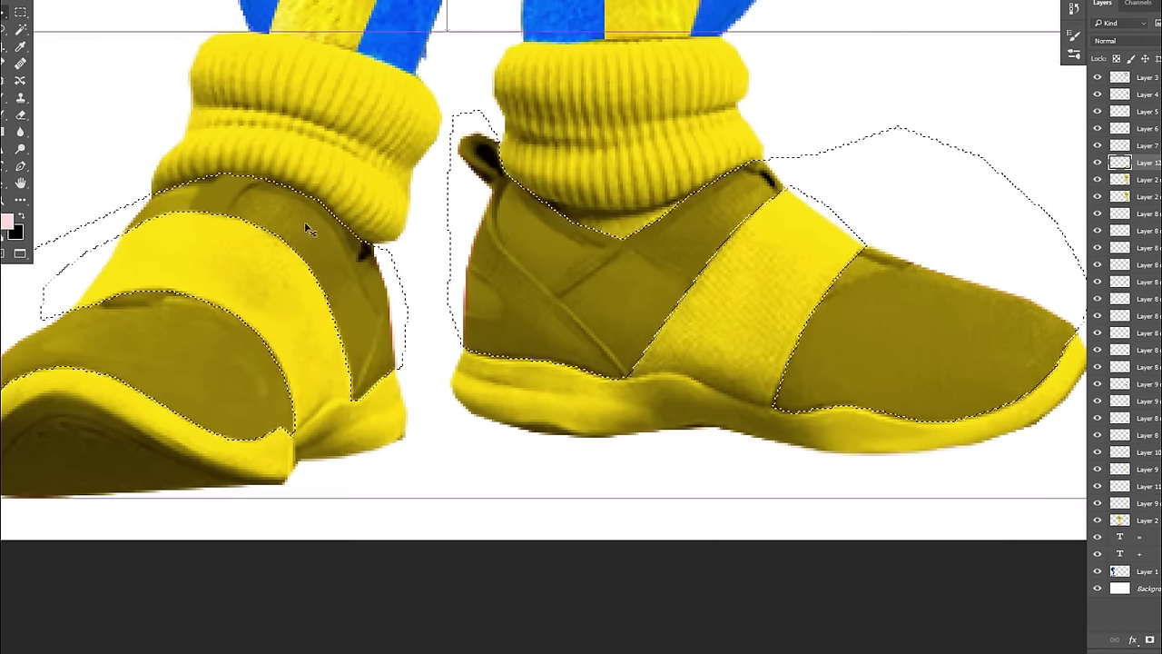
# Step: Copy the selected shoe panels to a new layer and recolour them blue with hue +155, saturation +79 and lightness +3
pyautogui.hotkey('ctrl', 'u')
pyautogui.moveTo(978, 268); pyautogui.dragTo(1014, 8)
pyautogui.moveTo(1015, 80); pyautogui.dragTo(1072, 80)
pyautogui.moveTo(1015, 143); pyautogui.dragTo(1024, 142)
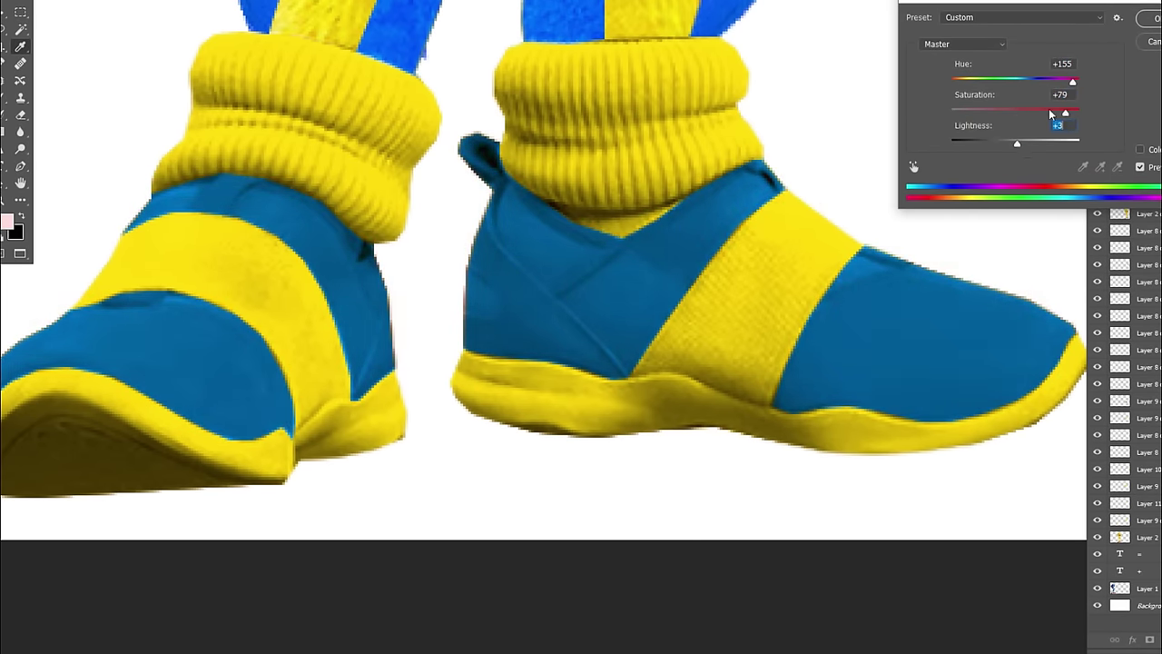
pyautogui.press('Return')
# Step: Shift the shoe panels to a stronger blue with Color Balance, moving the midtones toward cyan and blue
pyautogui.hotkey('ctrl', '-')
pyautogui.hotkey('ctrl', '-')
pyautogui.hotkey('ctrl', '+')
pyautogui.hotkey('ctrl', 'u')
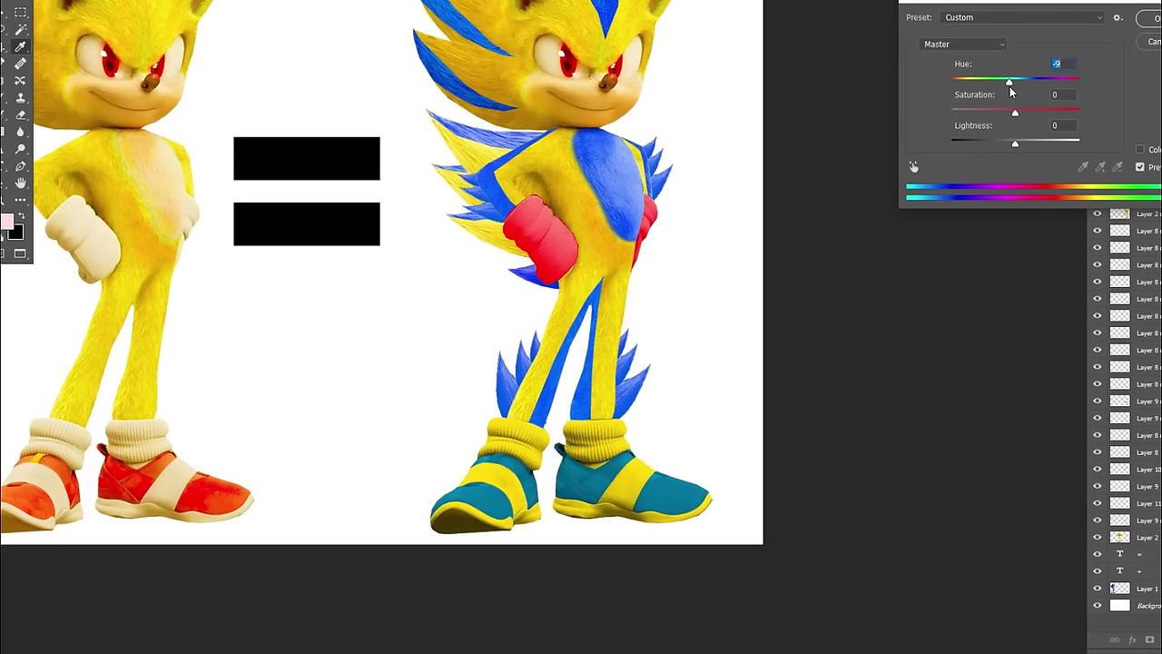
pyautogui.press('Escape')
pyautogui.hotkey('ctrl', 'b')
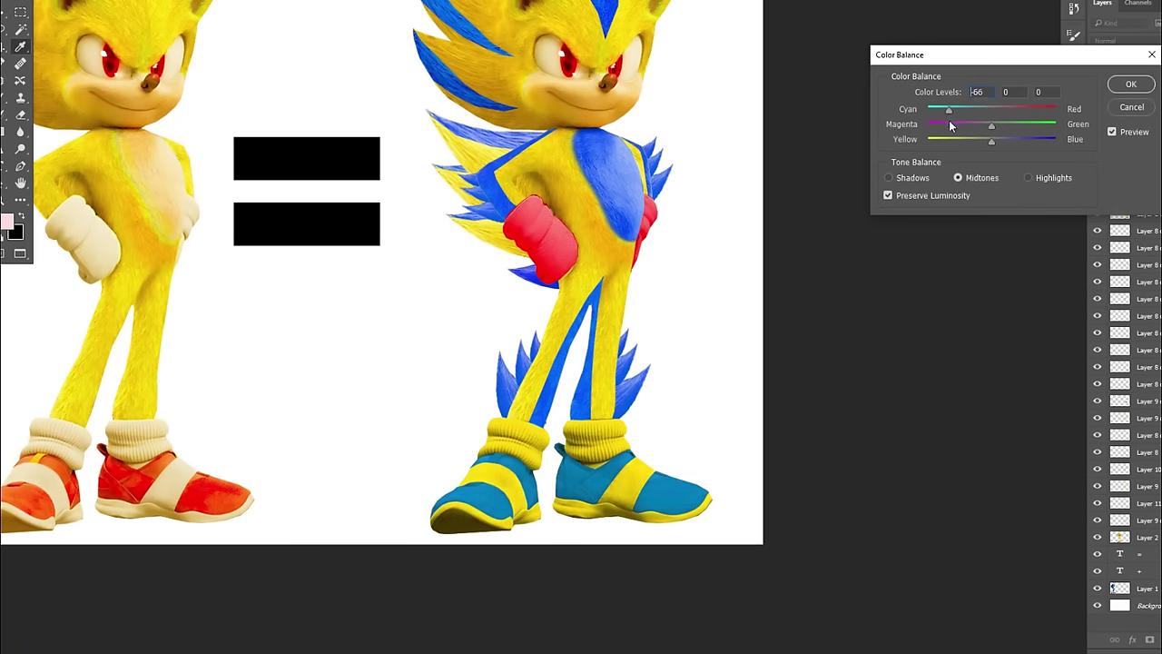
pyautogui.moveTo(995, 143); pyautogui.dragTo(1078, 143)
pyautogui.press('Escape')
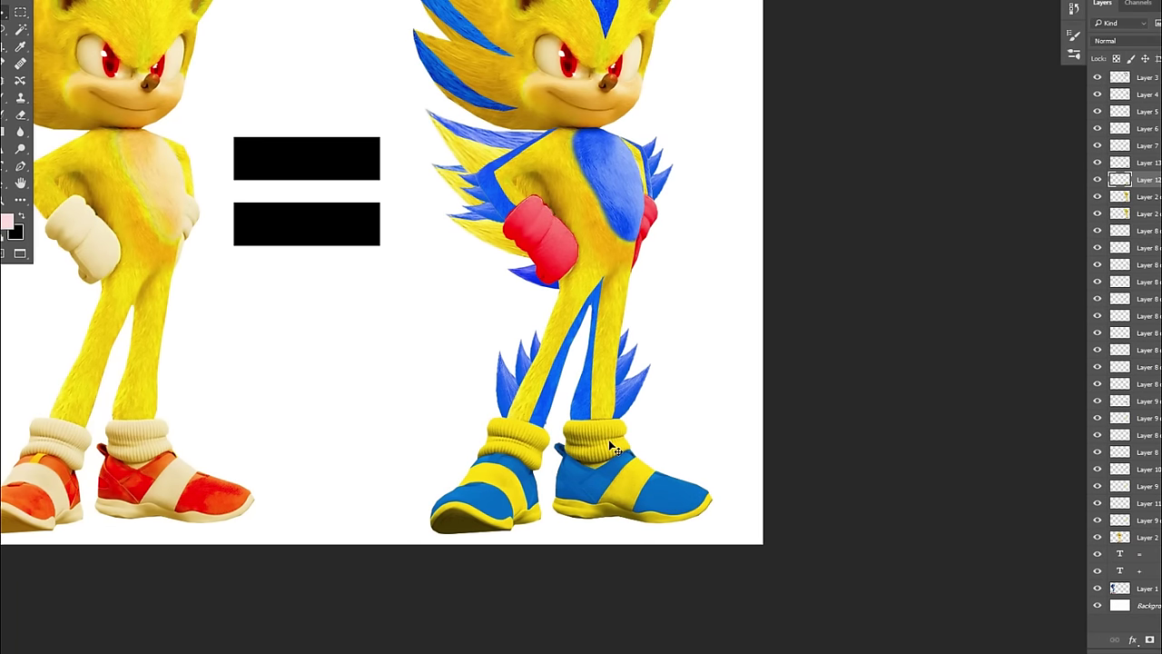
# Step: Brighten the yellow socks, straps and soles of the hybrid's shoes with Levels
pyautogui.hotkey('ctrl', 'u')
pyautogui.moveTo(1009, 89); pyautogui.dragTo(1010, 89)
pyautogui.press('Escape')
pyautogui.hotkey('ctrl', 'm')
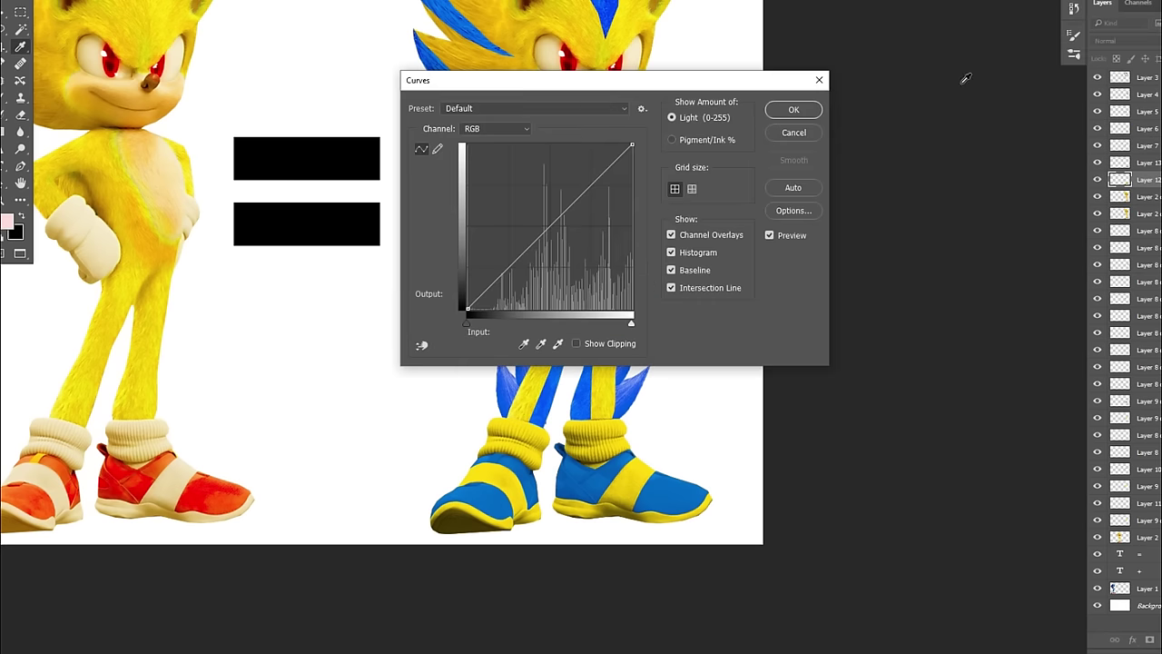
pyautogui.press('Escape')
pyautogui.hotkey('ctrl', 'l')
pyautogui.moveTo(1043, 230); pyautogui.dragTo(1107, 230)
pyautogui.moveTo(965, 231); pyautogui.dragTo(989, 230)
pyautogui.press('Escape')
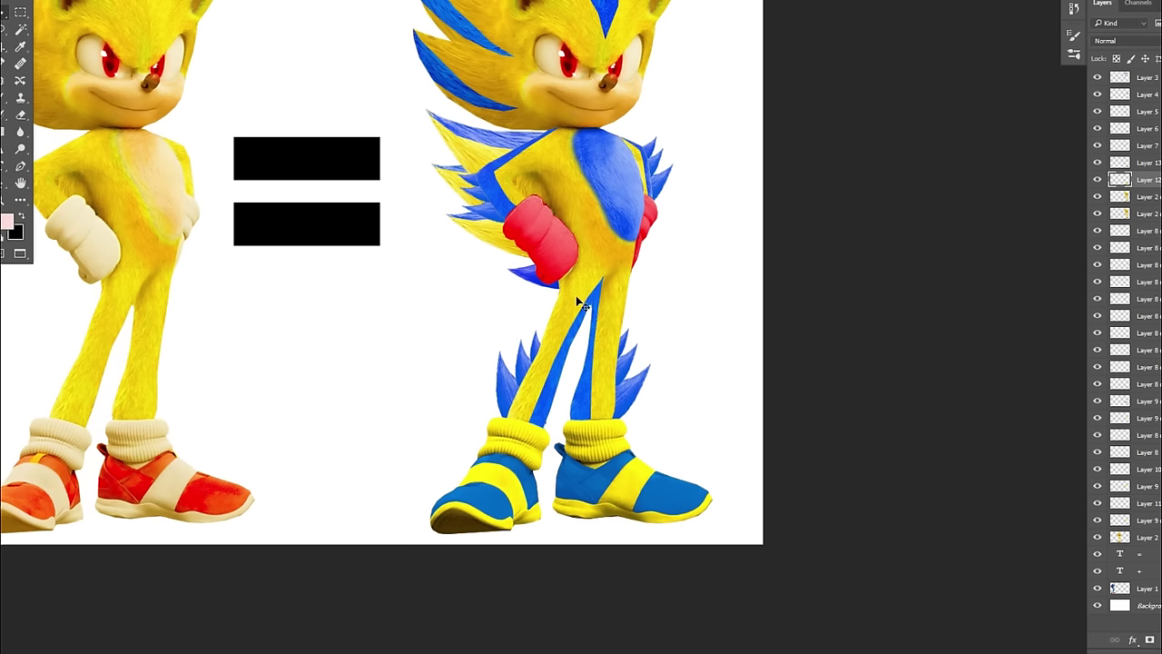
pyautogui.scroll(-3, 578, 303)
pyautogui.press('v')
pyautogui.click(605, 336)
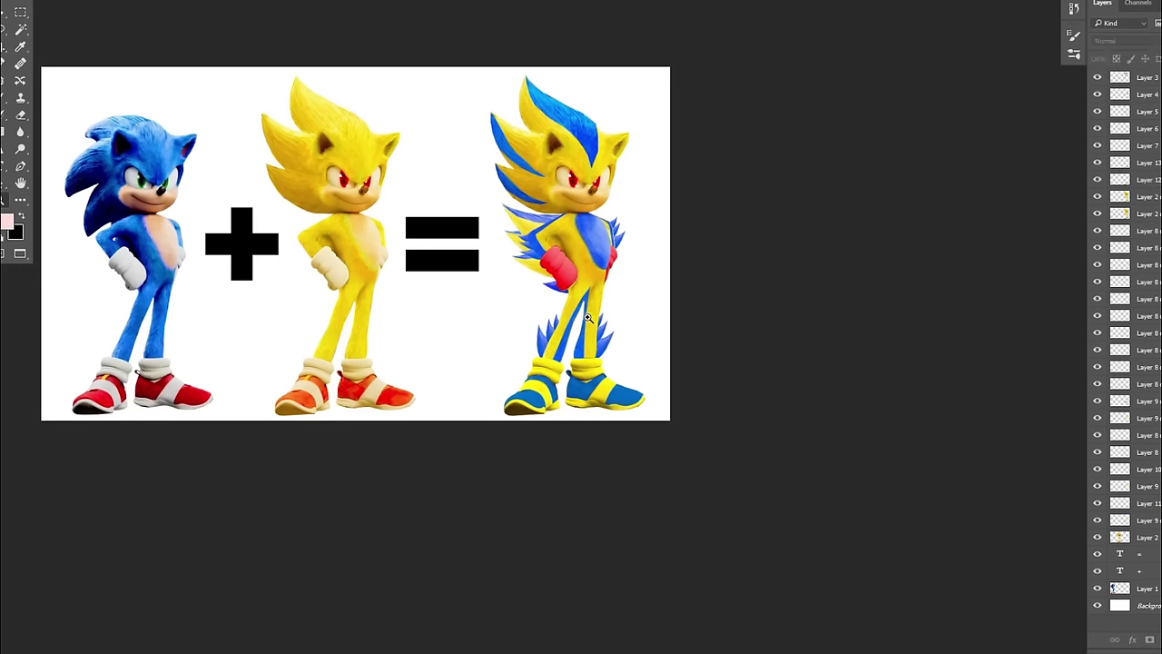
pyautogui.click(615, 260)
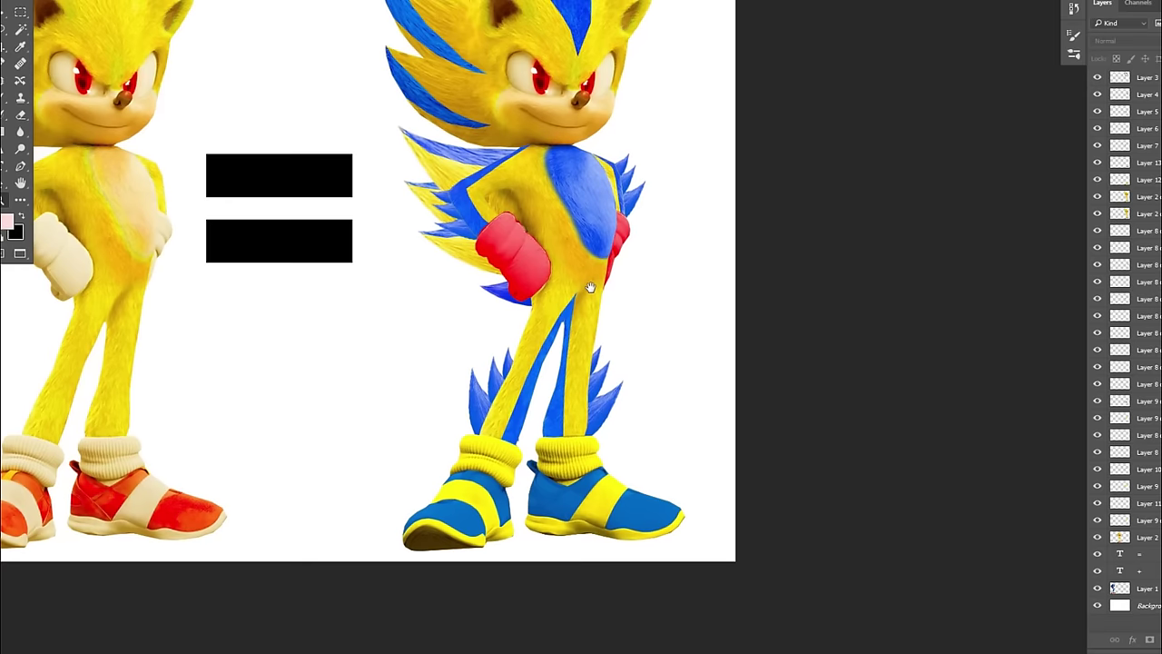
pyautogui.moveTo(591, 290); pyautogui.dragTo(809, 337)
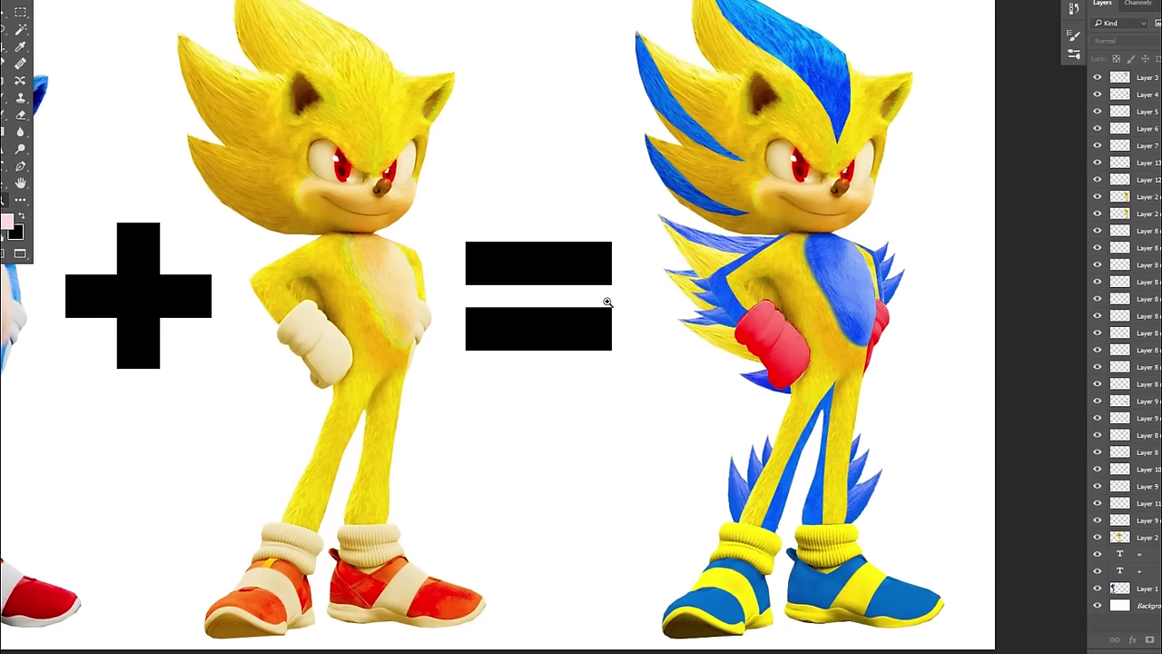
pyautogui.click(681, 573)
pyautogui.hotkey('ctrl', 'u')
pyautogui.moveTo(1014, 82); pyautogui.dragTo(967, 82)
pyautogui.press('Escape')
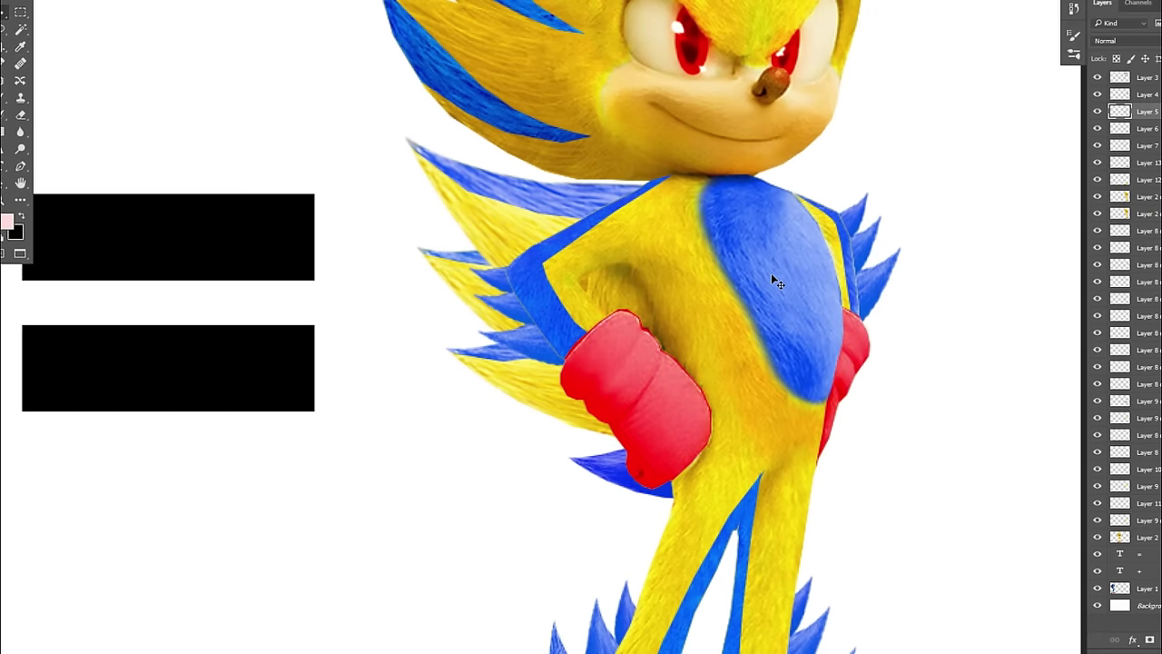
# Step: Select the cuff area of the hybrid's near glove with the Pen tool
pyautogui.scroll(3, 760, 402)
pyautogui.scroll(2, 653, 363)
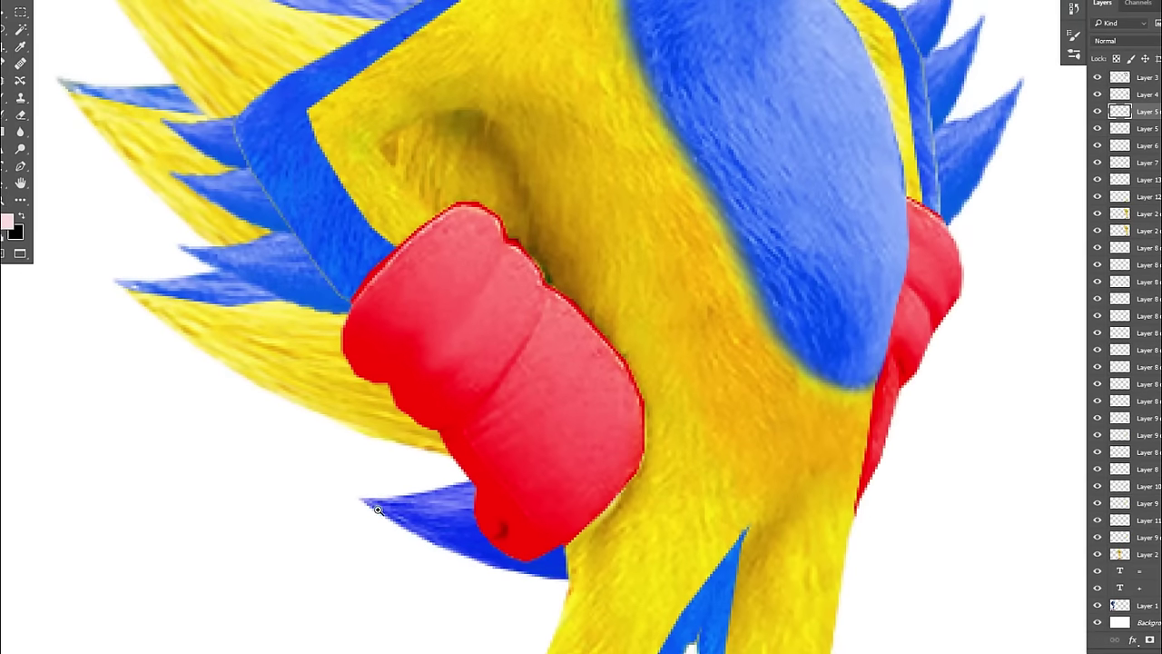
pyautogui.hotkey('ctrl', 'Return')
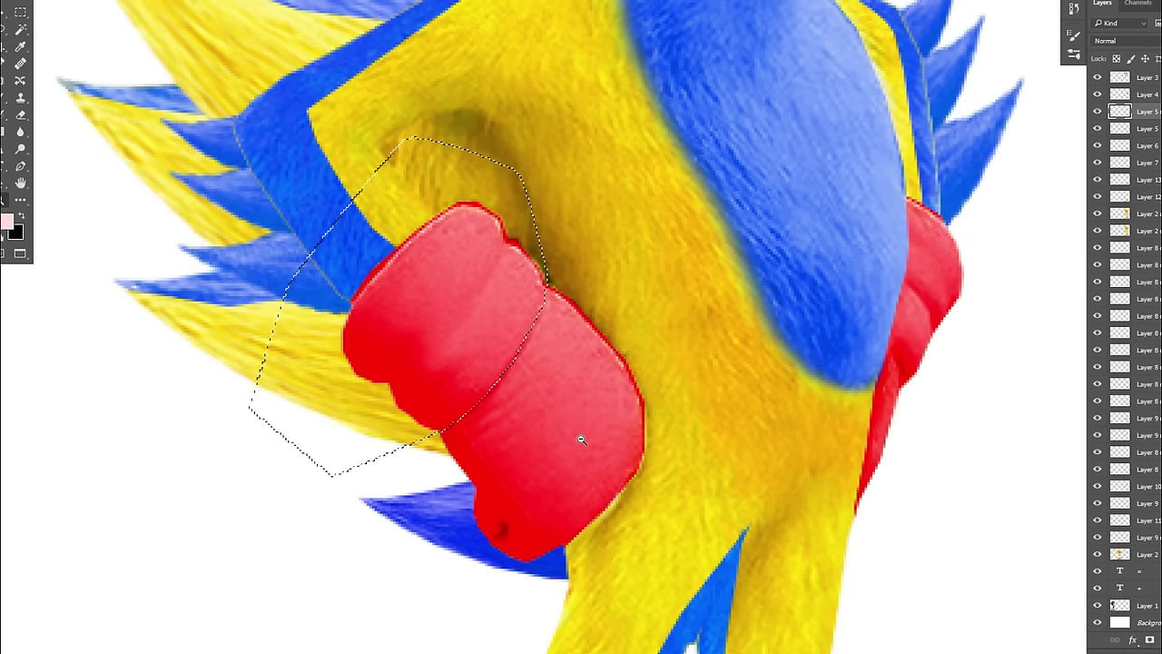
pyautogui.hotkey('ctrl', '-')
pyautogui.hotkey('ctrl', 'u')
pyautogui.moveTo(1015, 81); pyautogui.dragTo(1070, 85)
pyautogui.hotkey('ctrl', '0')
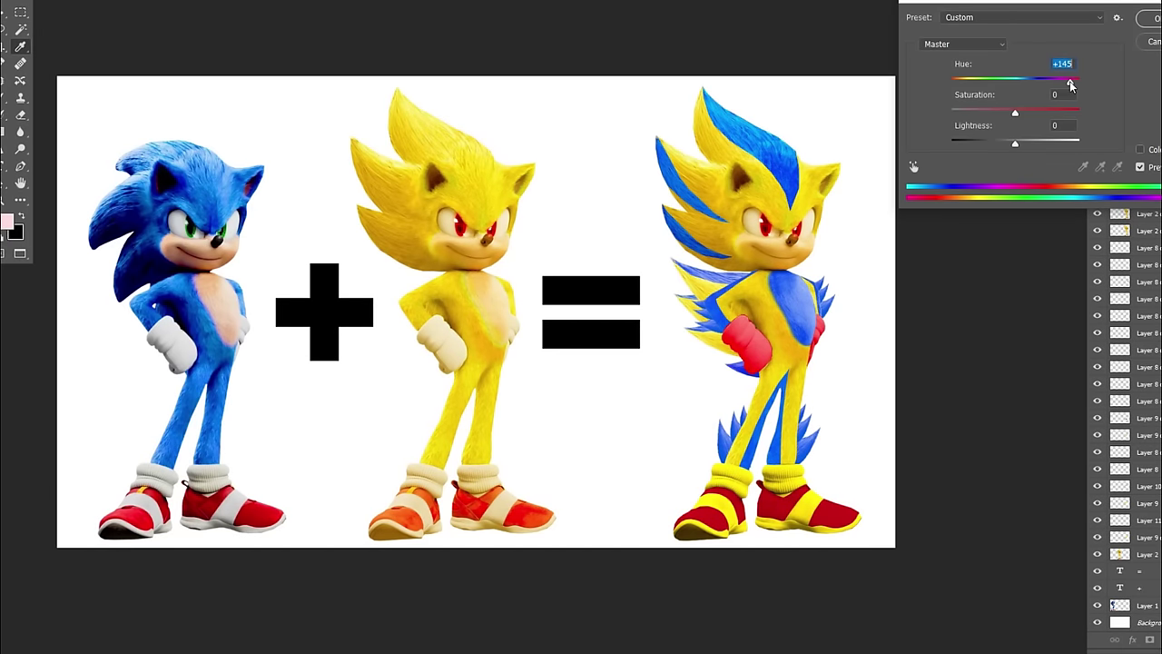
pyautogui.press('Escape')
pyautogui.scroll(3, 784, 329)
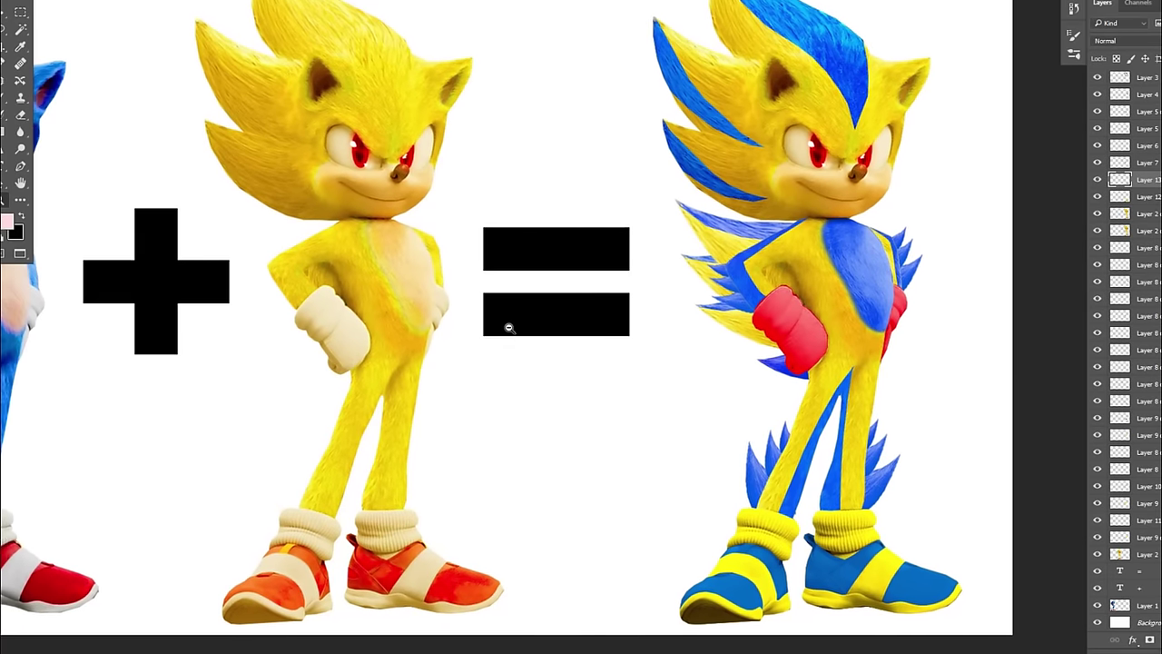
# Step: Trace a joined brow band around the outside of both hybrid eyes with the Pen tool and load it as a selection
pyautogui.scroll(-4, 526, 303)
pyautogui.hotkey('ctrl', '0')
pyautogui.scroll(5, 553, 330)
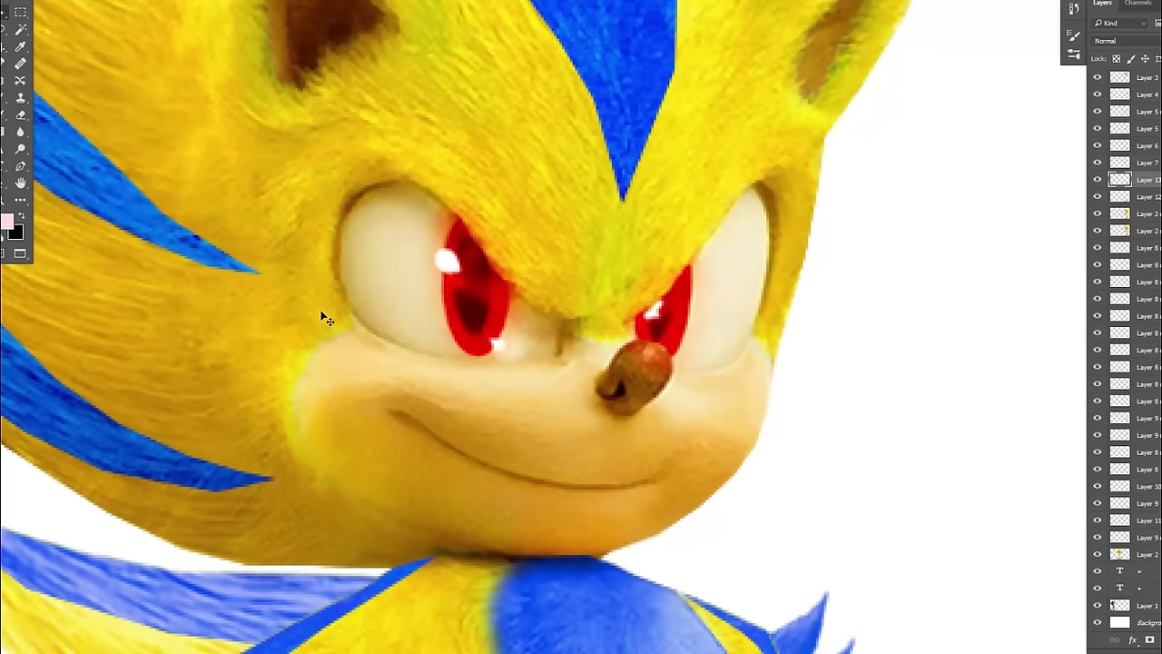
pyautogui.keyDown('ctrl'); pyautogui.click(359, 327); pyautogui.keyUp('ctrl')
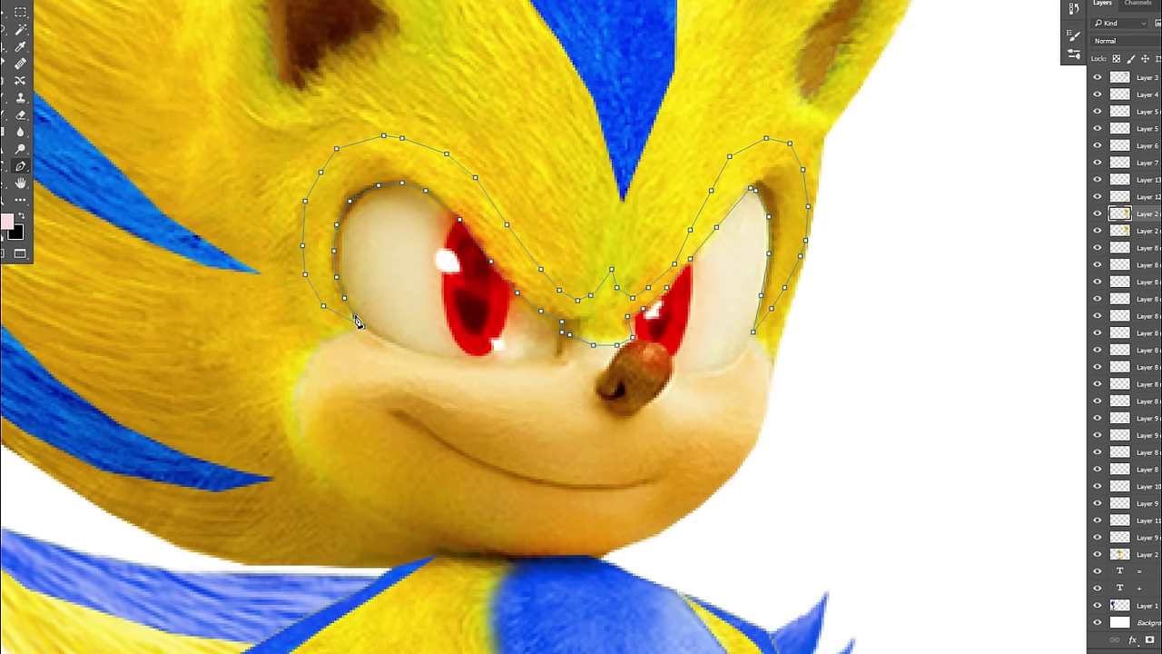
pyautogui.hotkey('ctrl', 'Return')
# Step: Copy the selected eye bands to a new layer and shift their hue to blue with Hue/Saturation
pyautogui.hotkey('ctrl', 'u')
pyautogui.moveTo(1015, 82); pyautogui.dragTo(1072, 85)
pyautogui.press('Return')
pyautogui.hotkey('ctrl', '0')
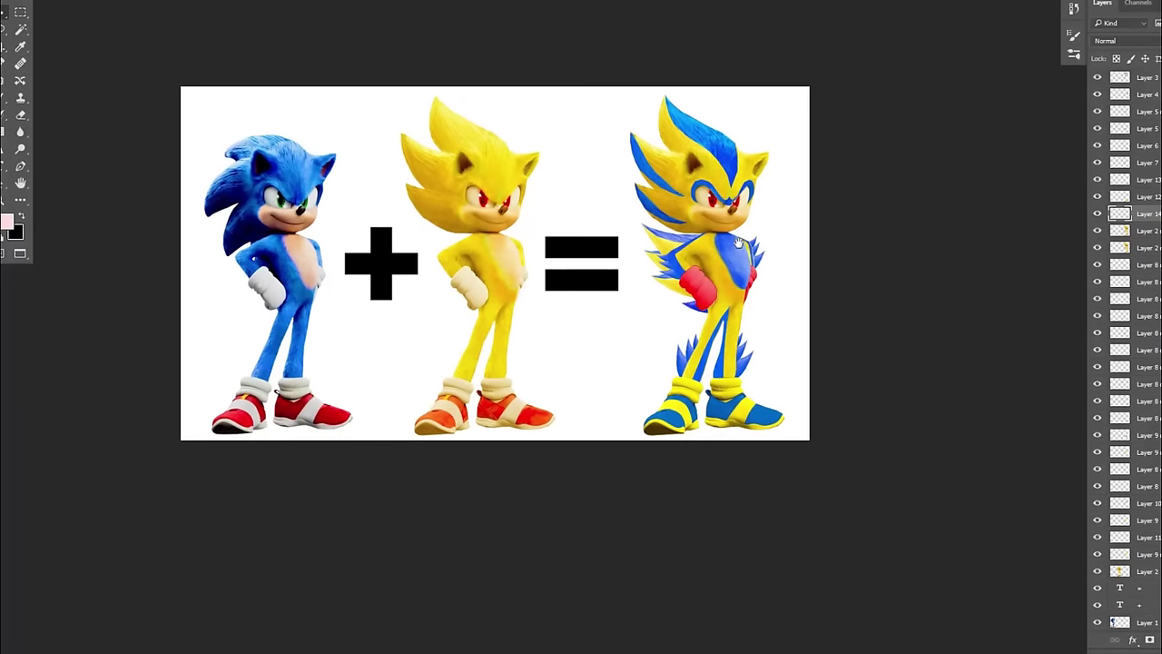
# Step: Move the hybrid to the centre of the blank white canvas
pyautogui.scroll(5, 738, 241)
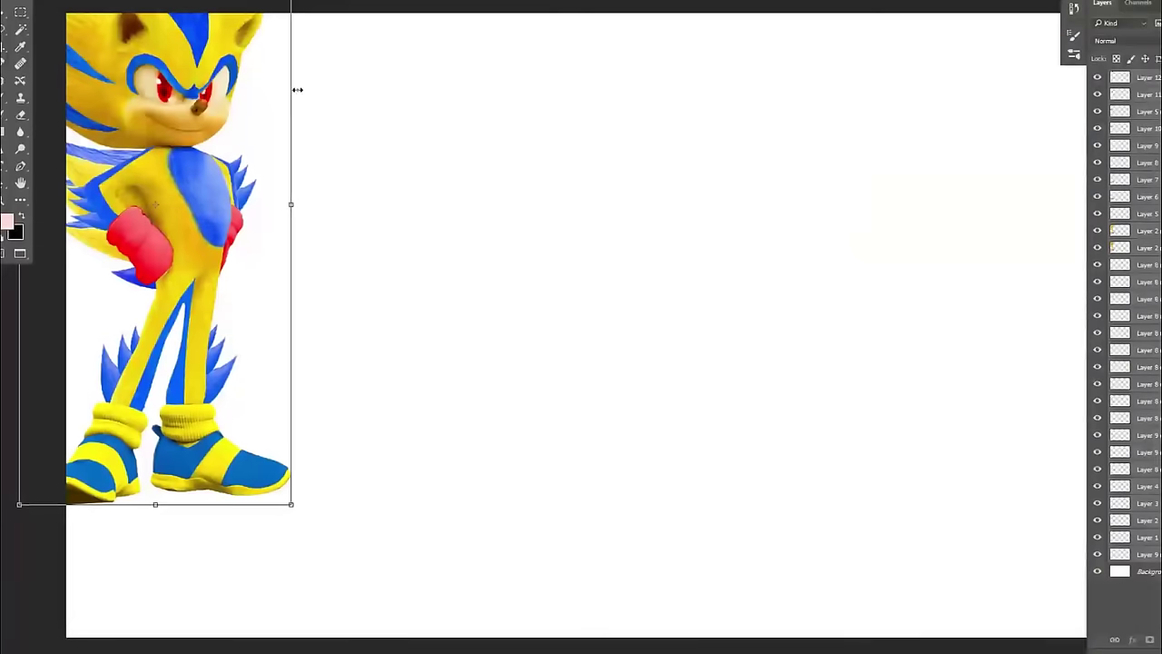
pyautogui.moveTo(412, 160); pyautogui.dragTo(662, 225)
pyautogui.press('Return')
# Step: Fill the white Background layer behind the hybrid with solid bright red
pyautogui.click(1146, 578)
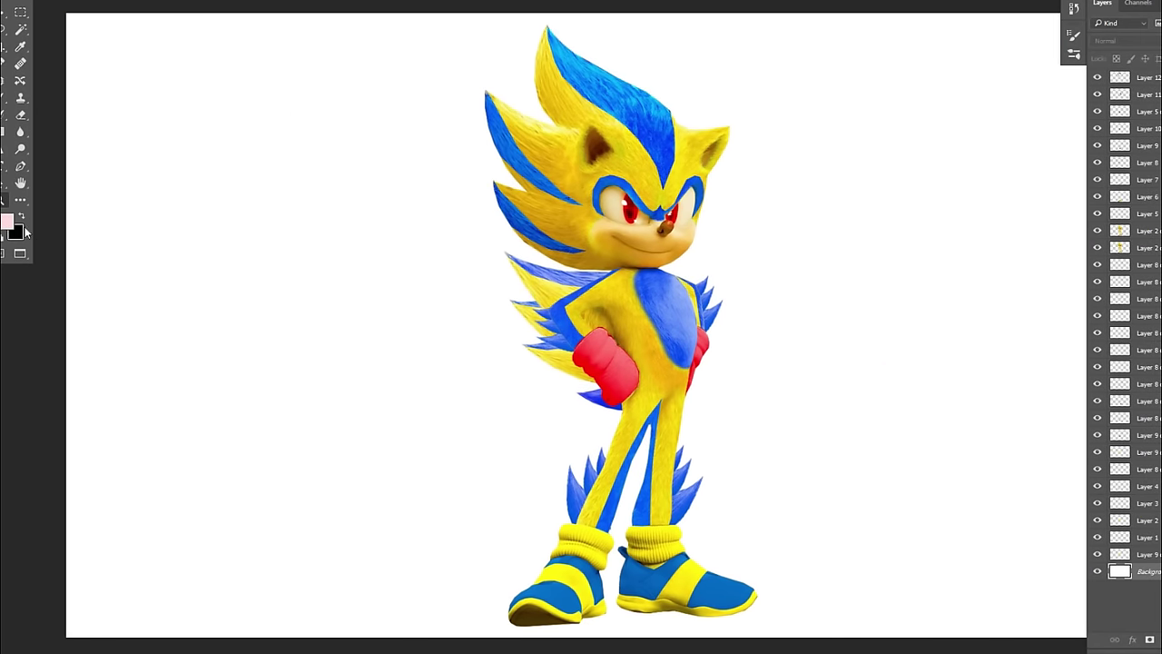
pyautogui.click(14, 232)
pyautogui.press('Return')
pyautogui.hotkey('ctrl', 'BackSpace')
pyautogui.click(7, 220)
pyautogui.click(1142, 350)
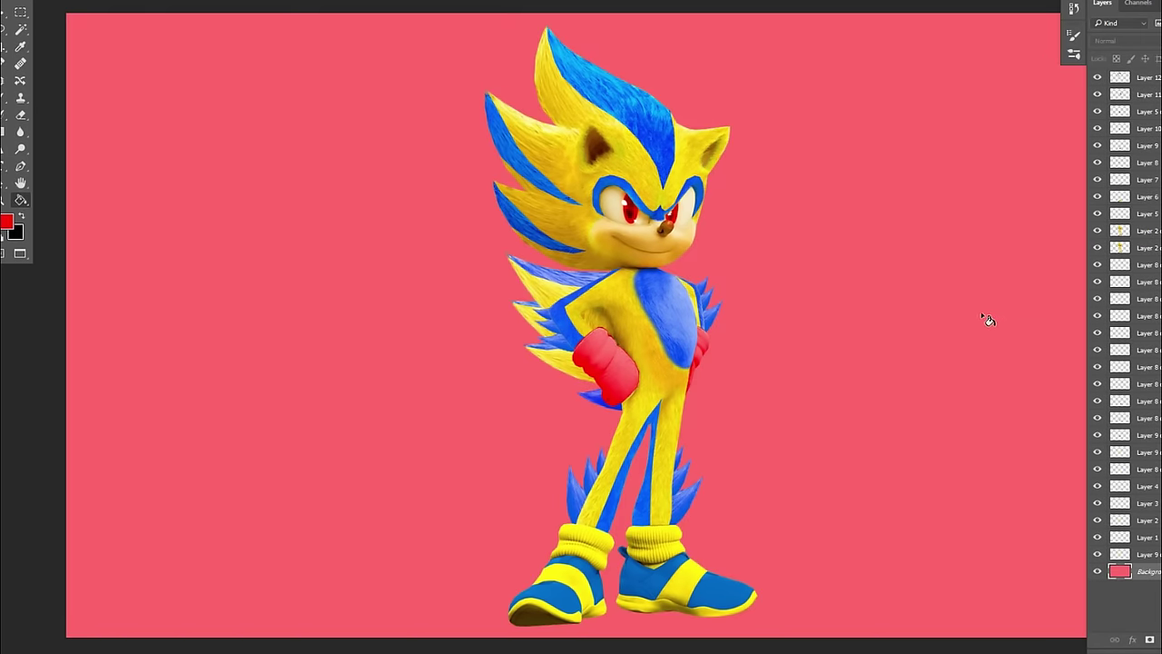
pyautogui.press('g')
pyautogui.click(392, 241)
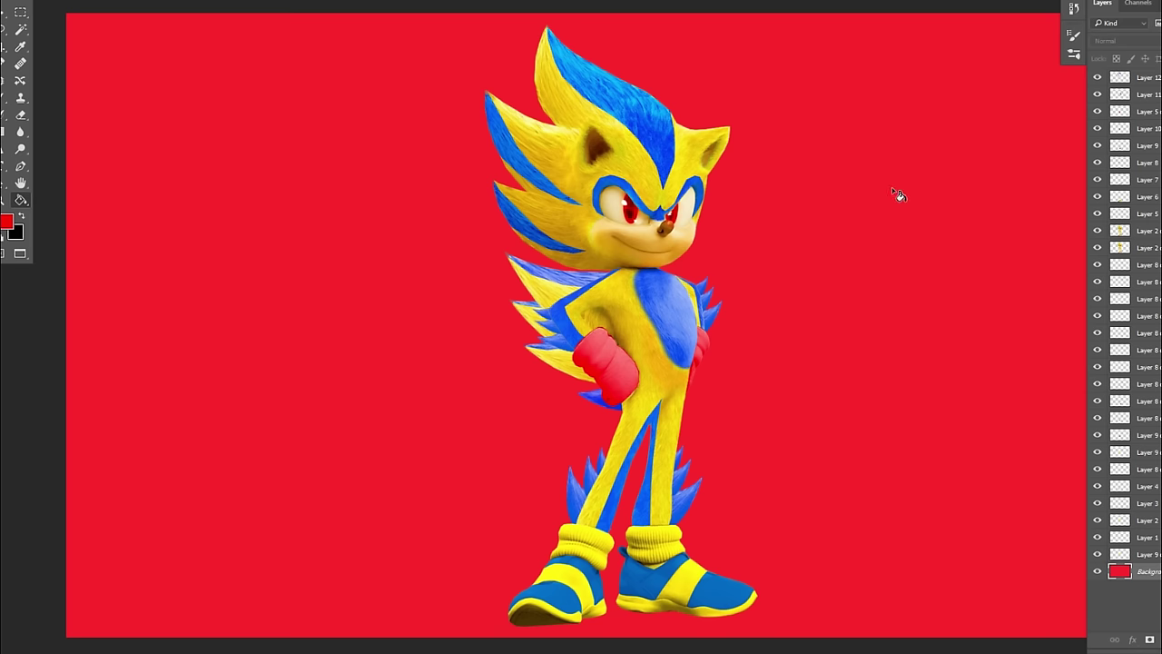
# Step: Paint one very large soft black spot in the middle of the red background behind the hybrid
pyautogui.click(22, 216)
pyautogui.press('b')
pyautogui.click(615, 334)
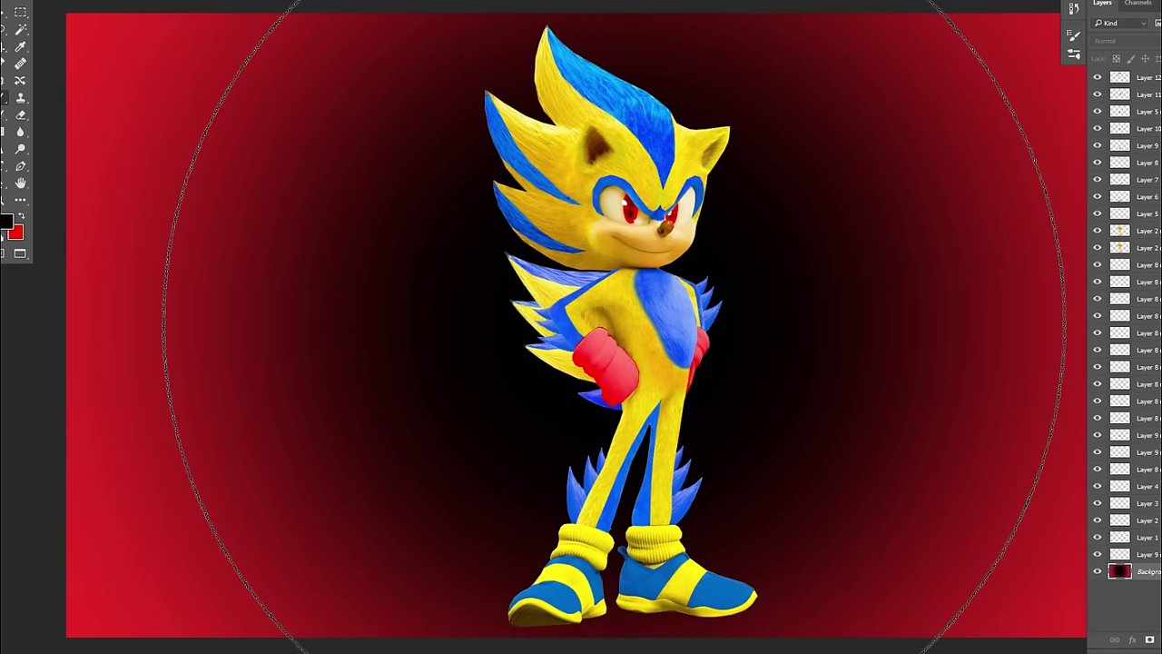
# Step: Enlarge and reposition the hybrid so its head and upper body fill the height of the red and black canvas
pyautogui.press('h')
pyautogui.scroll(5, 624, 210)
pyautogui.scroll(-10, 975, 469)
pyautogui.hotkey('ctrl', '0')
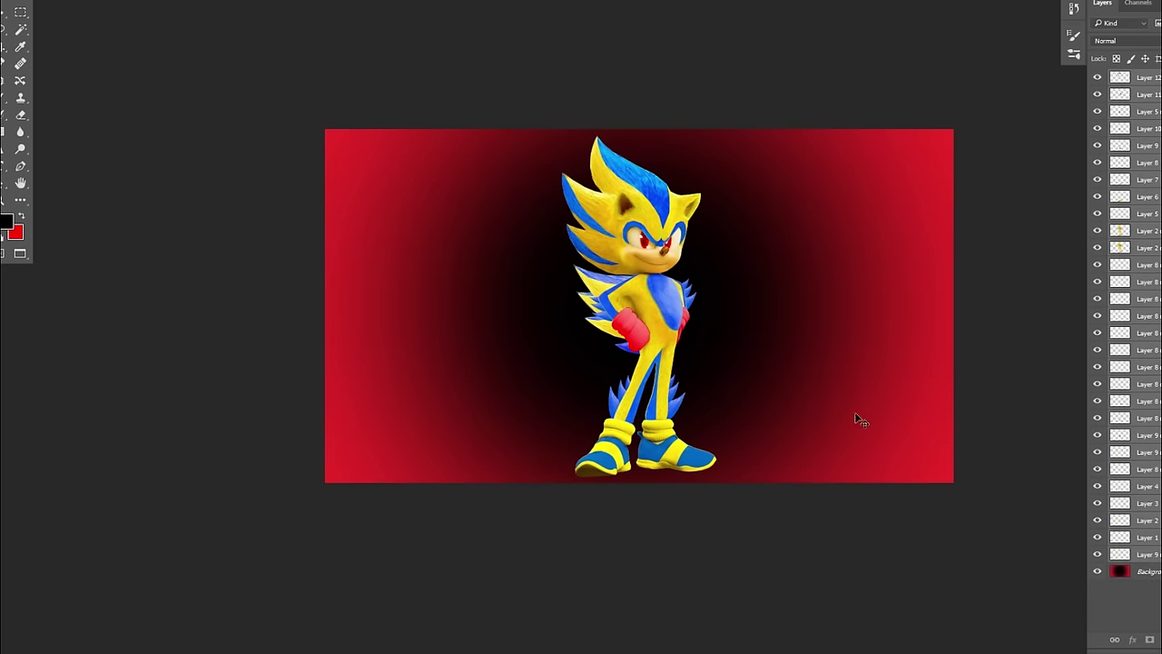
pyautogui.hotkey('ctrl', 't')
pyautogui.moveTo(643, 249); pyautogui.dragTo(669, 263)
pyautogui.moveTo(715, 56); pyautogui.dragTo(755, 47)
pyautogui.press('Return')
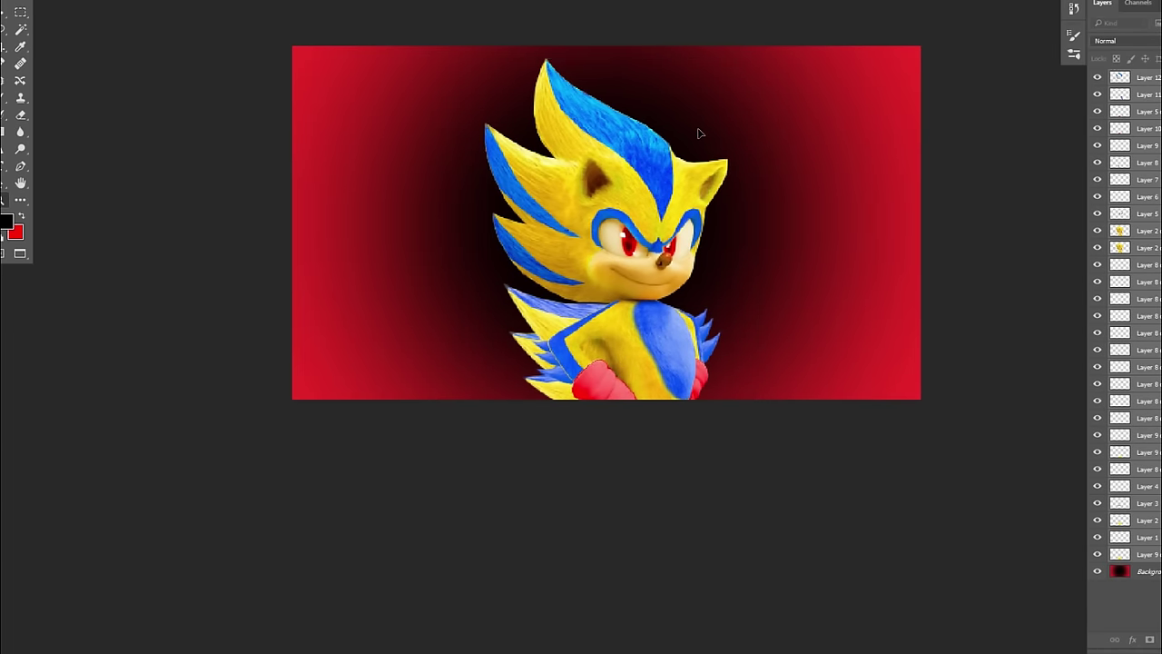